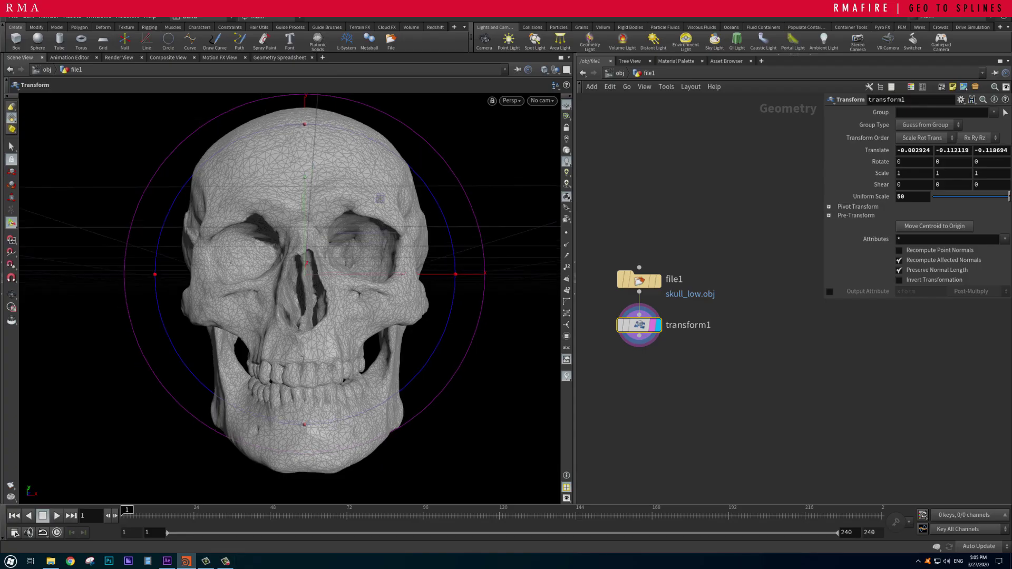
Step: Add a Box node beside the skull's file and transform nodes and display it in the viewport
key("Escape")
left_click_drag(289, 285, 263, 301)
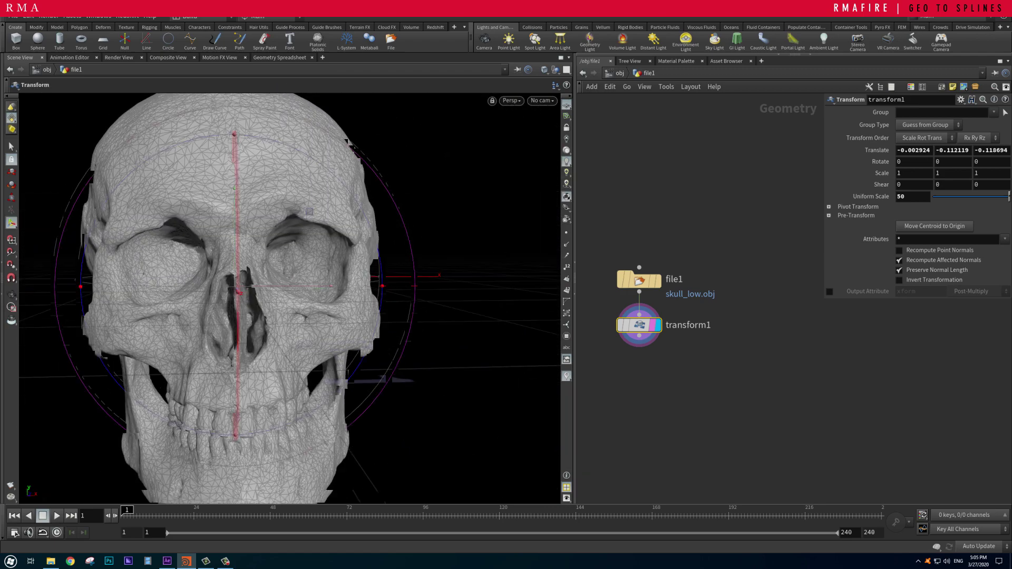
key("Return")
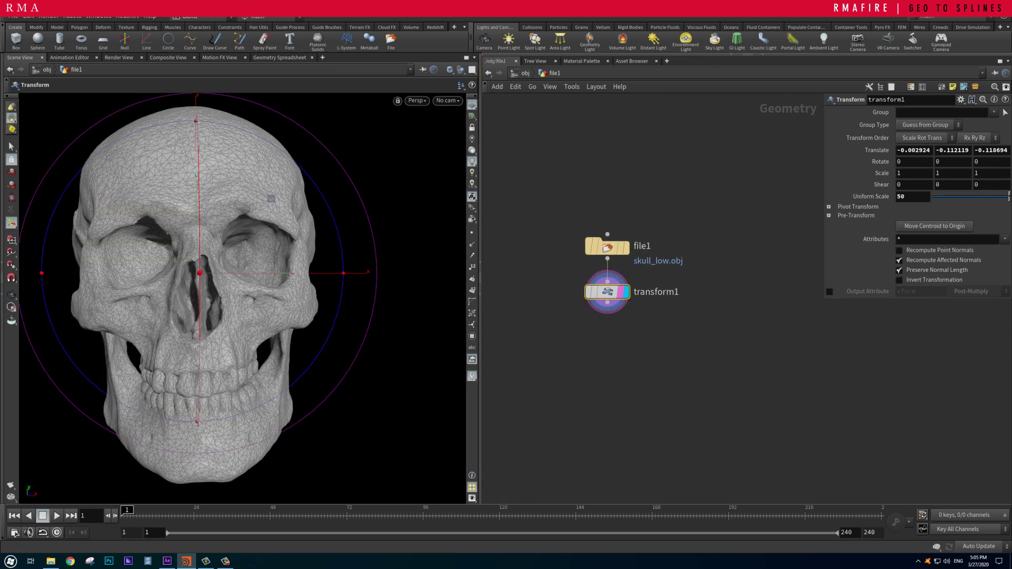
key("Tab")
key("Escape")
left_click(537, 277)
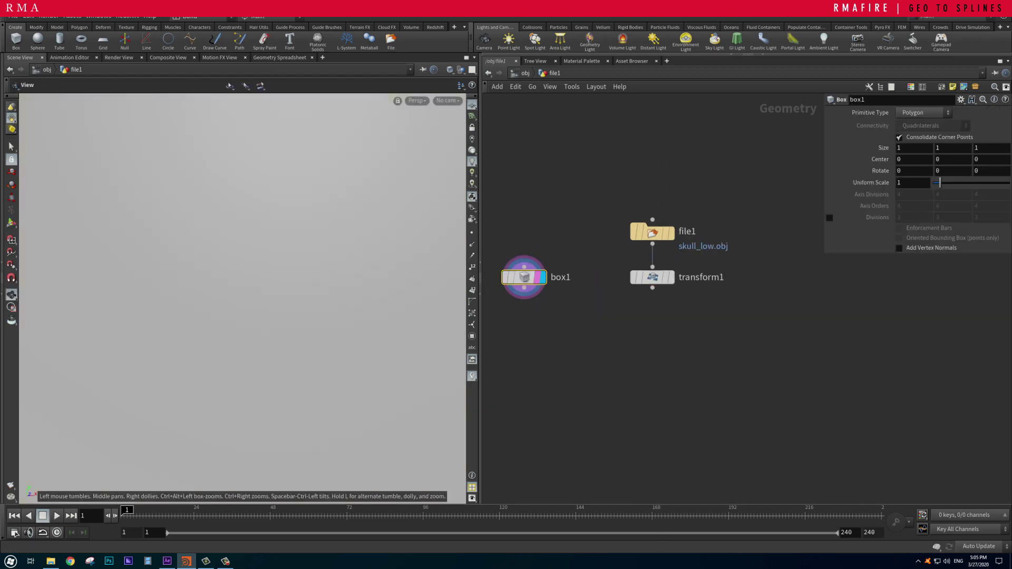
key("Return")
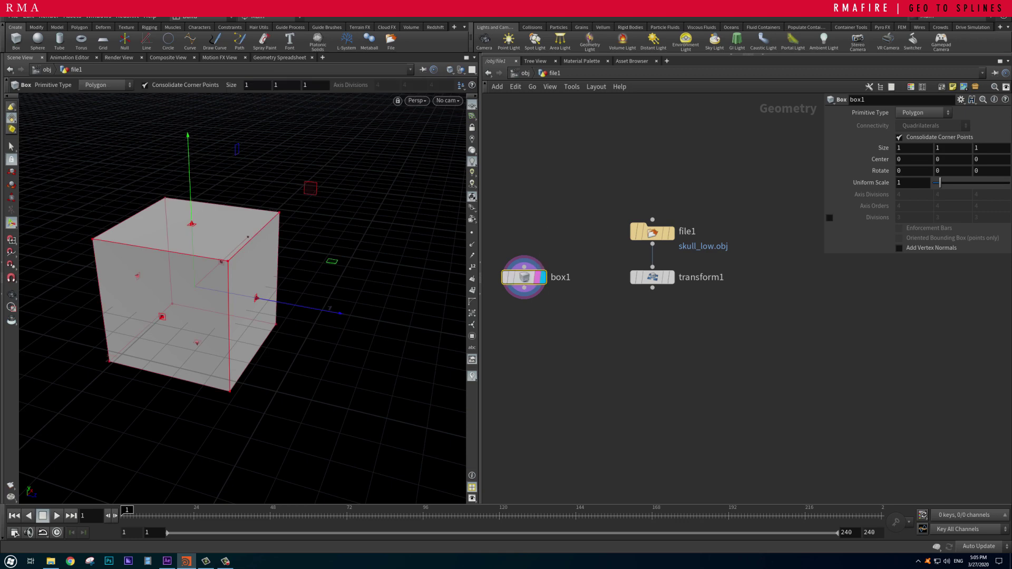
Step: Set the box's primitive type to Polygon Mesh and place a connected Carve node directly beneath it
key("Tab")
key("Escape")
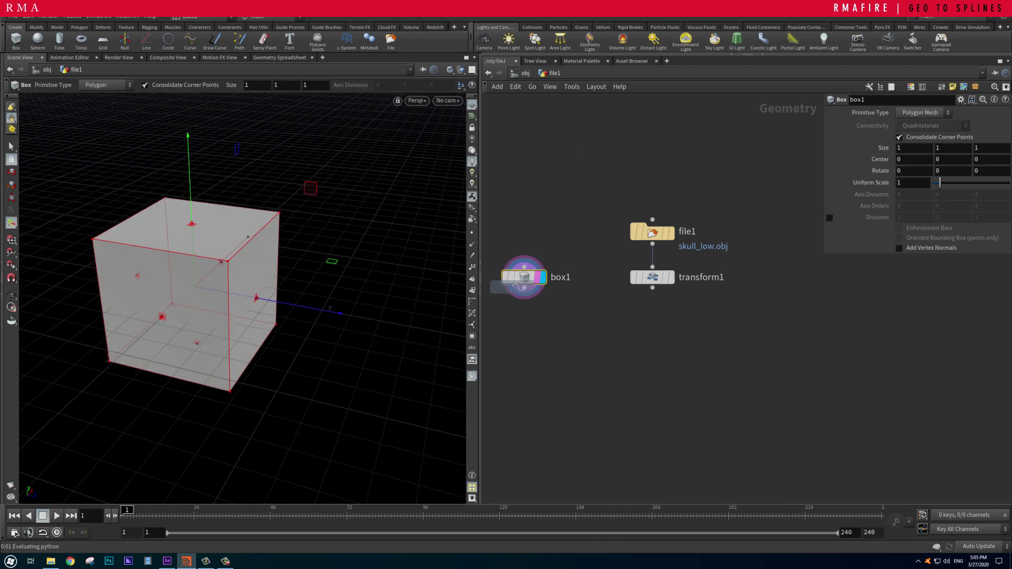
left_click(512, 321)
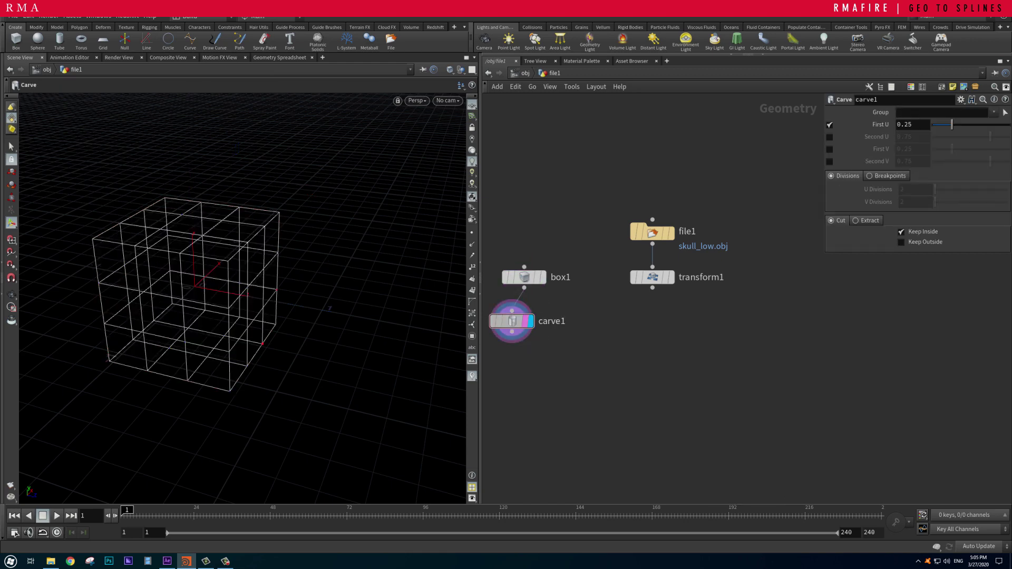
left_click_drag(512, 321, 524, 319)
left_click(541, 319)
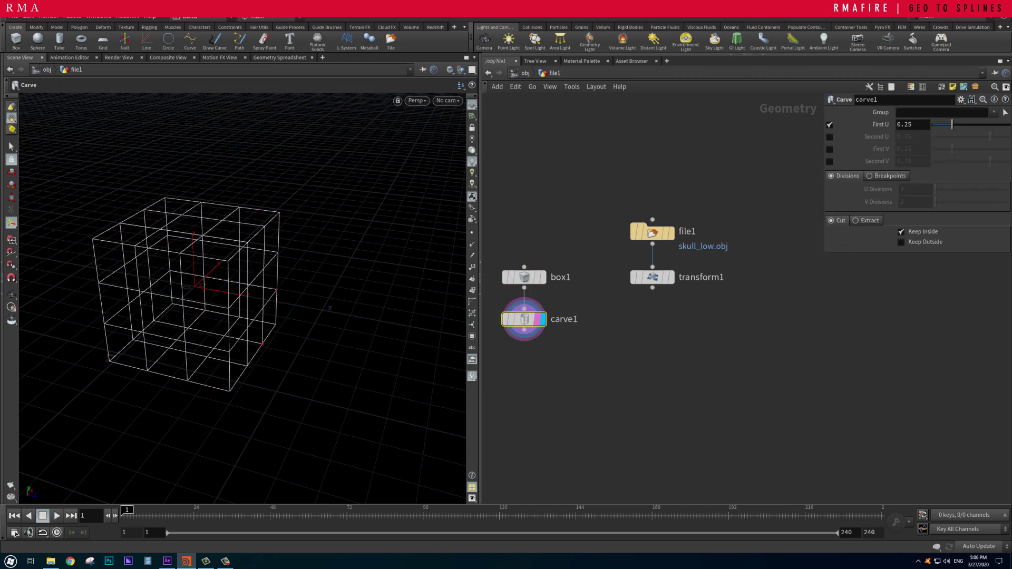
Step: Set the Carve node's First U to 0 and enable Second U to shorten the box's lines
key("Return")
left_click_drag(305, 348, 322, 284)
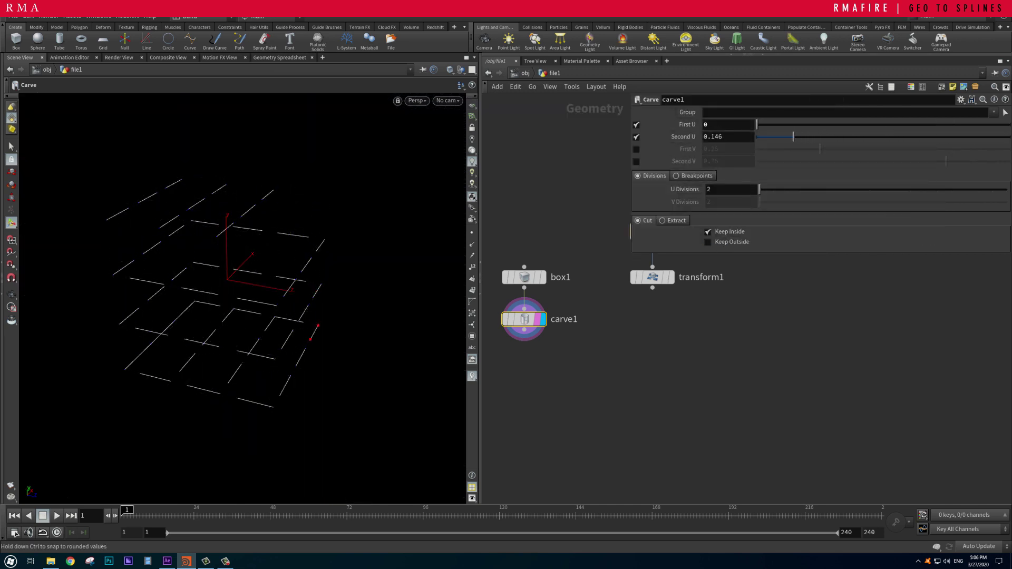
left_click_drag(305, 347, 311, 299)
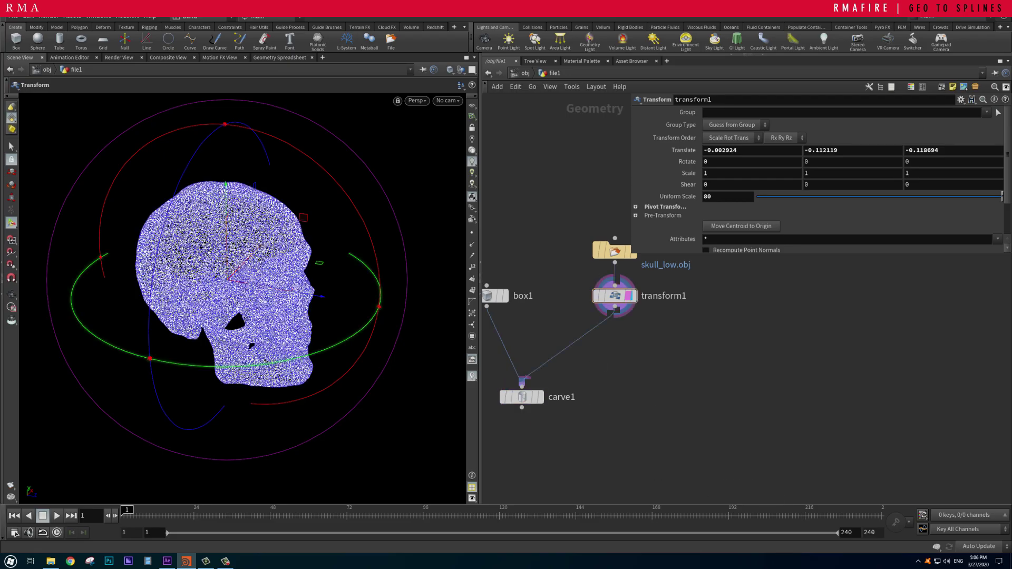
Step: Feed the skull's Transform node into the Carve node instead of the box and append a Null beneath it
scroll(243, 300, "up", 10)
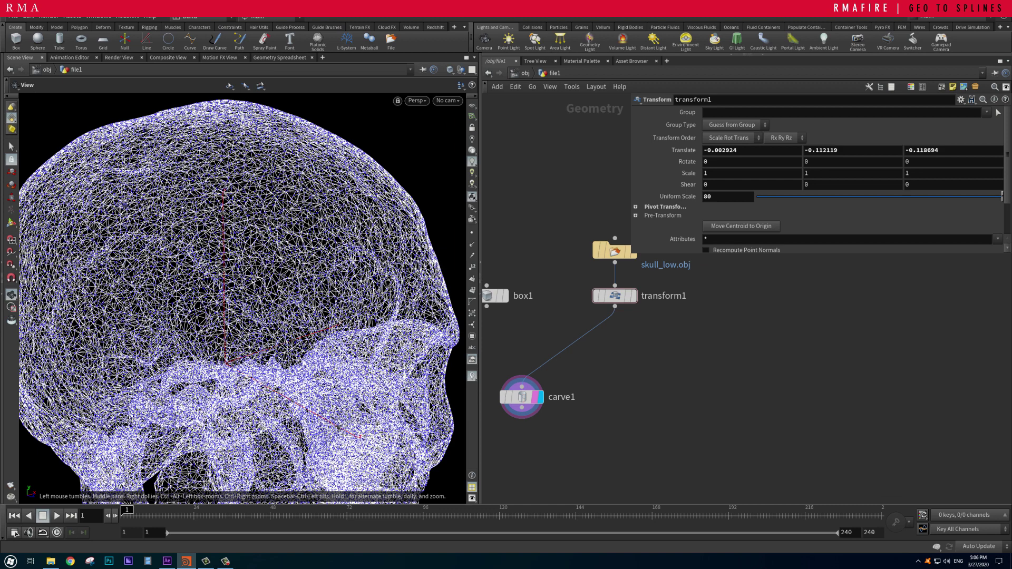
key("Tab")
type("nul")
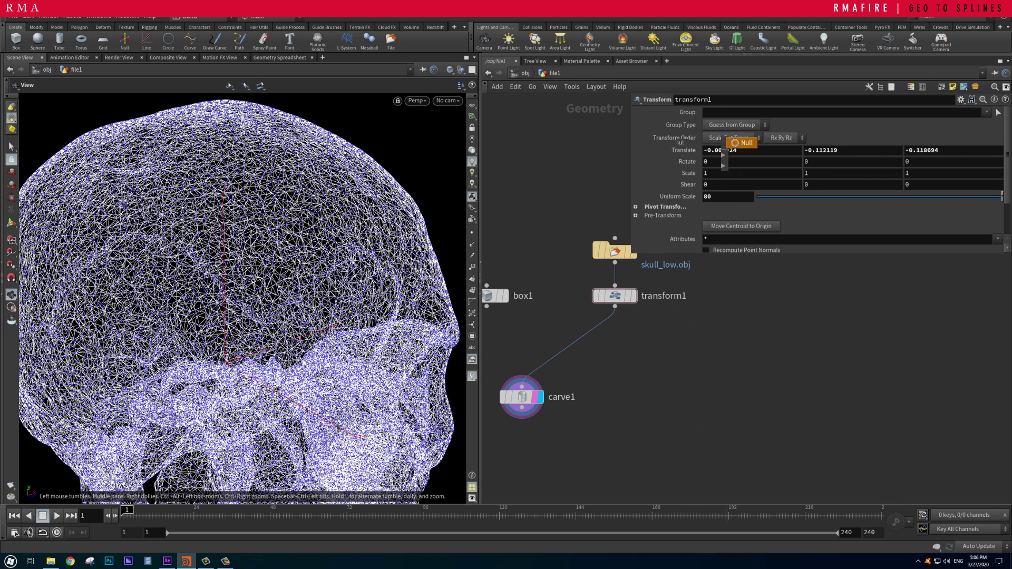
left_click(543, 395)
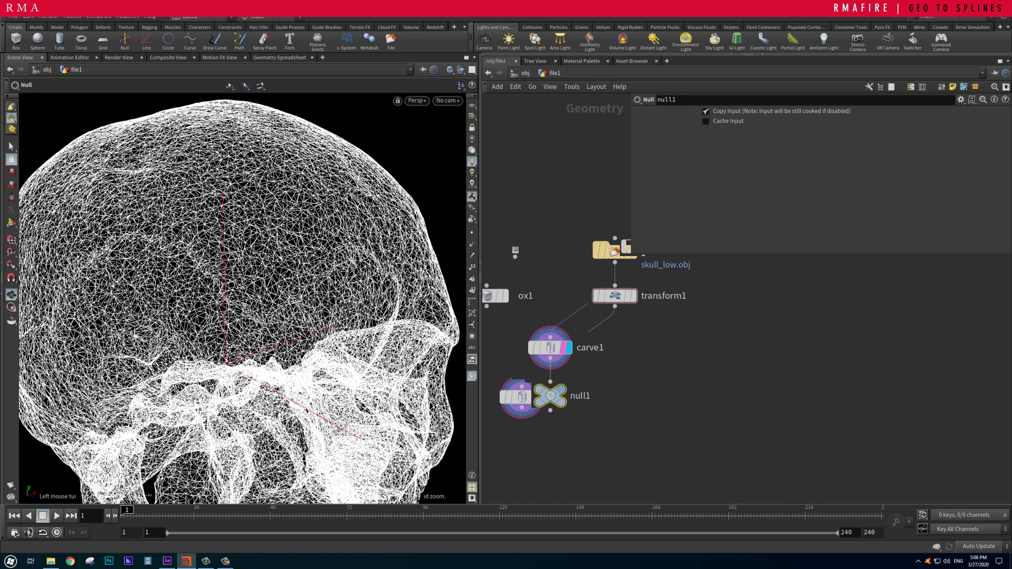
Step: Lower the Carve node's Second U to 0.075 and check the skull's line fragments from several angles
left_click(550, 347)
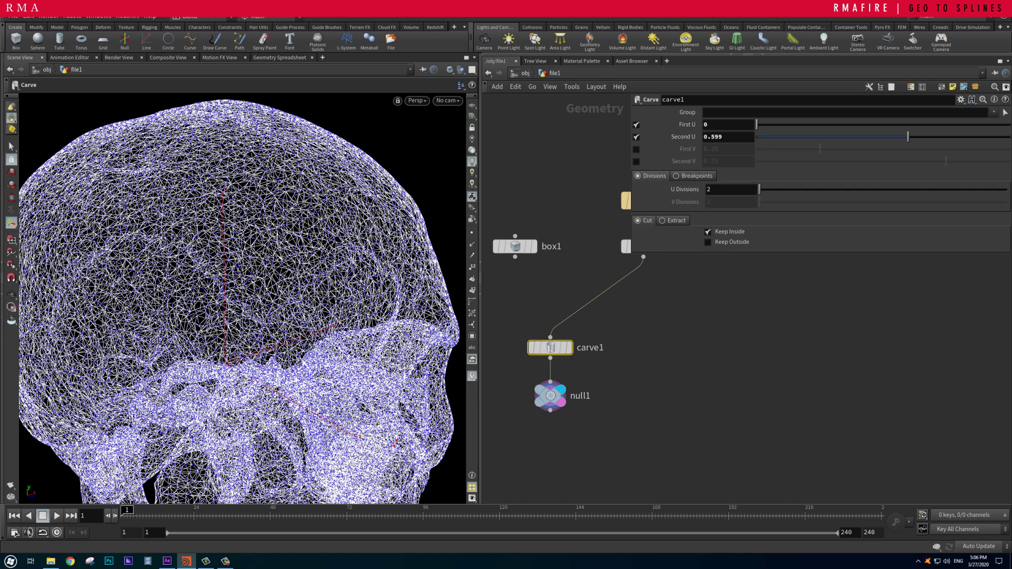
left_click_drag(908, 137, 762, 136)
left_click_drag(831, 136, 775, 137)
key("Escape")
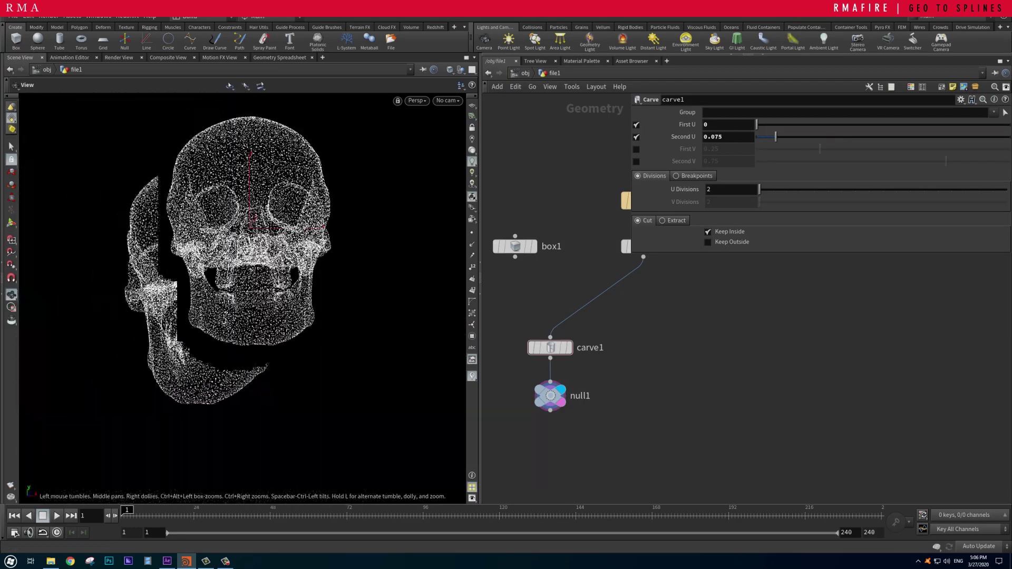
key("Return")
key("Escape")
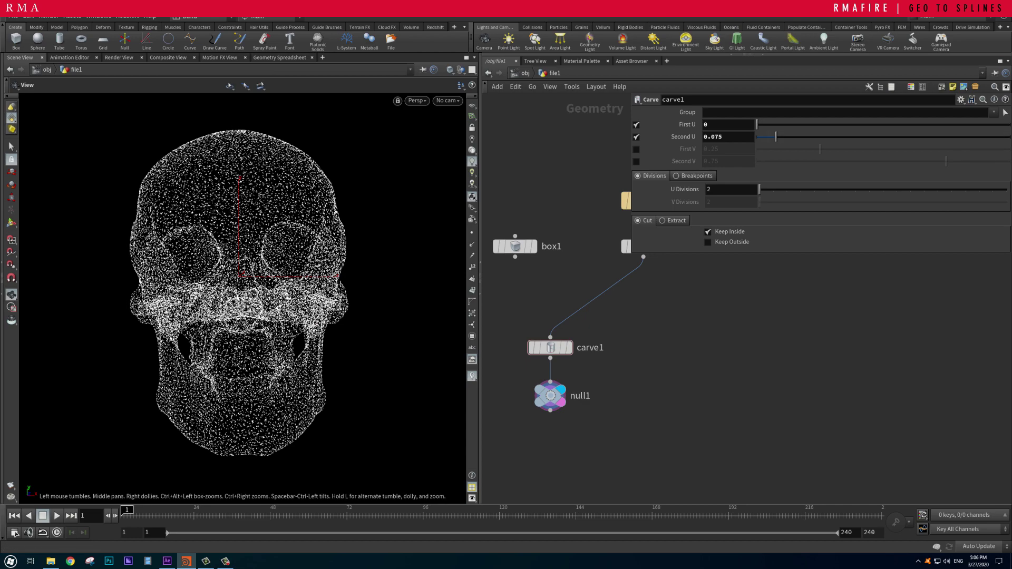
Step: Display the skull's Transform node and branch a Scatter node off its output
key("Return")
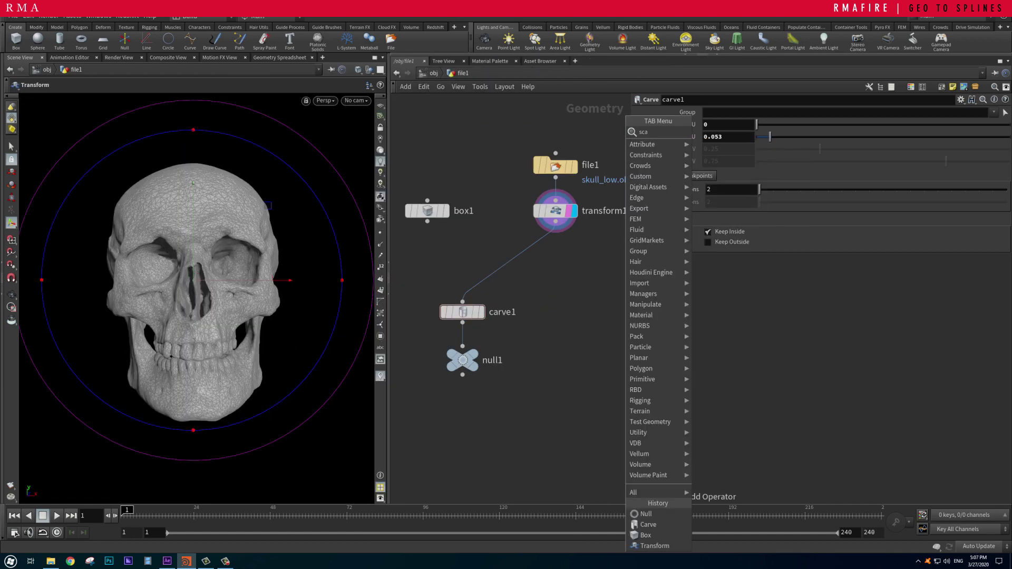
type("sca")
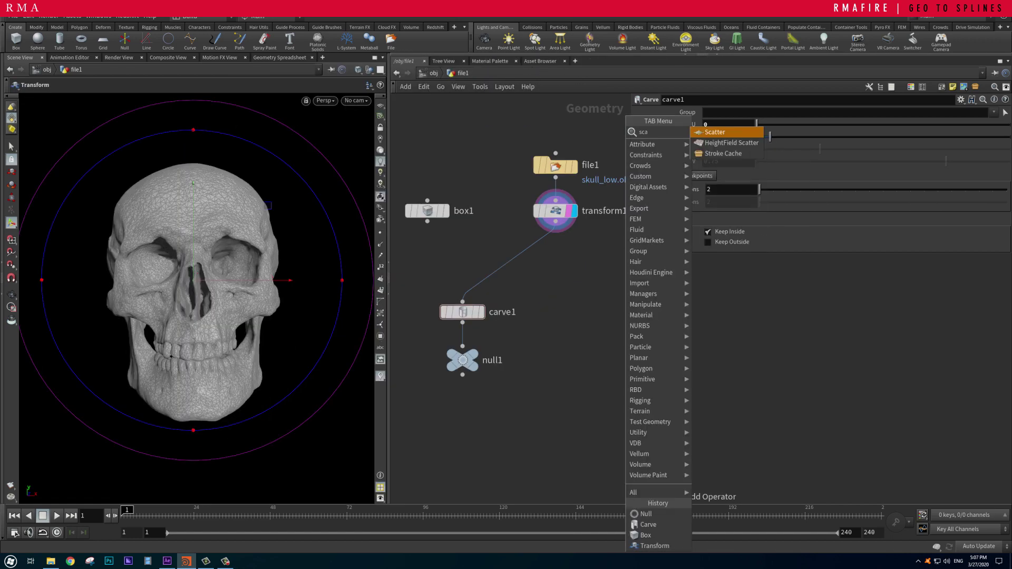
key("Return")
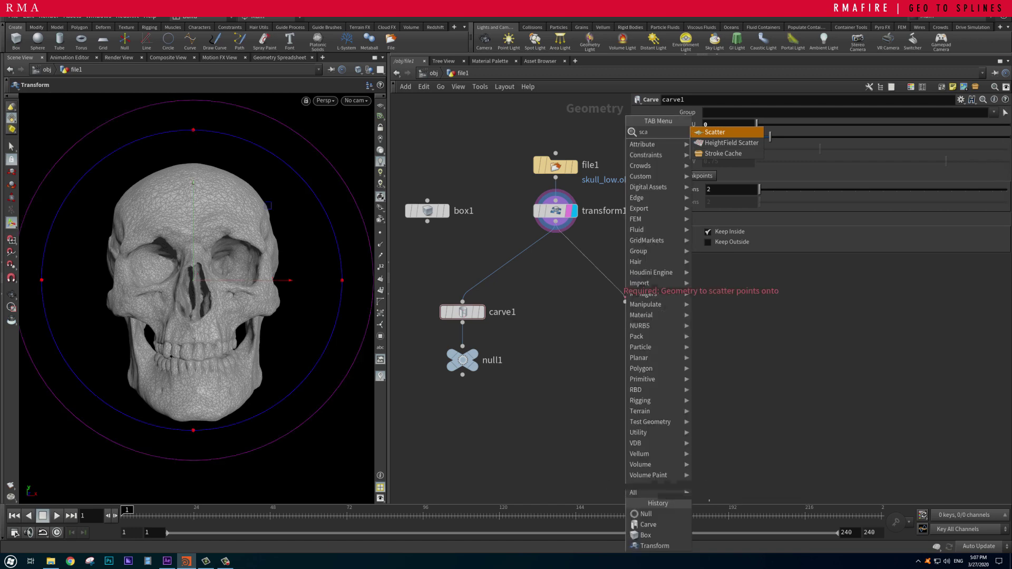
left_click(625, 312)
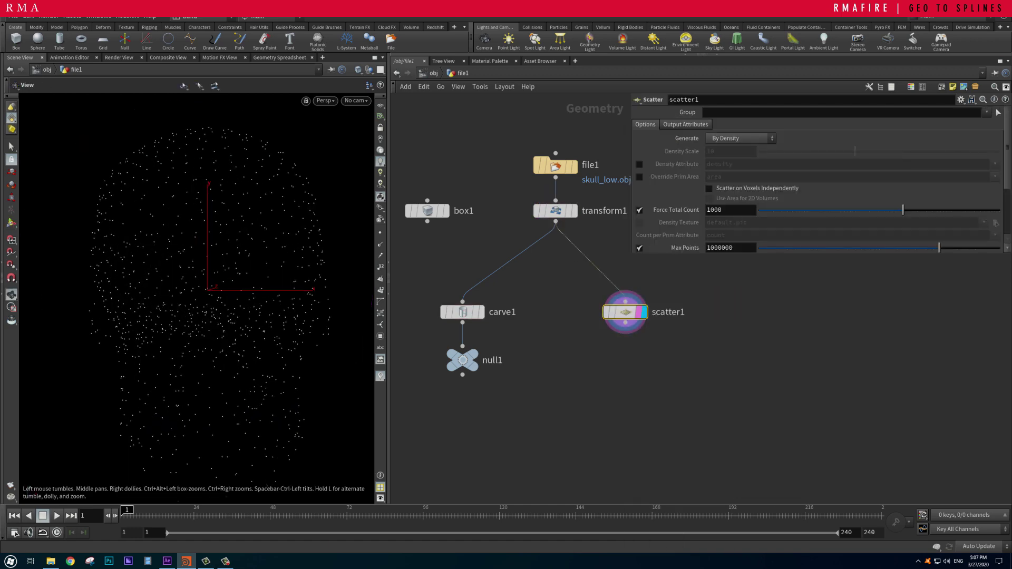
Step: Append a Connect Adjacent Pieces node beneath the Scatter node
left_click_drag(158, 237, 237, 232)
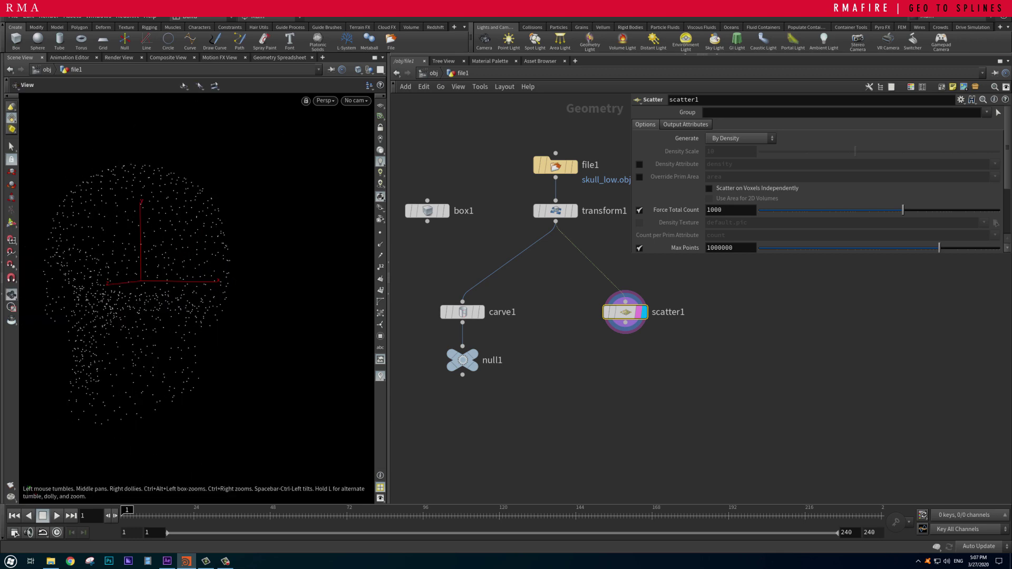
key("Tab")
type("con")
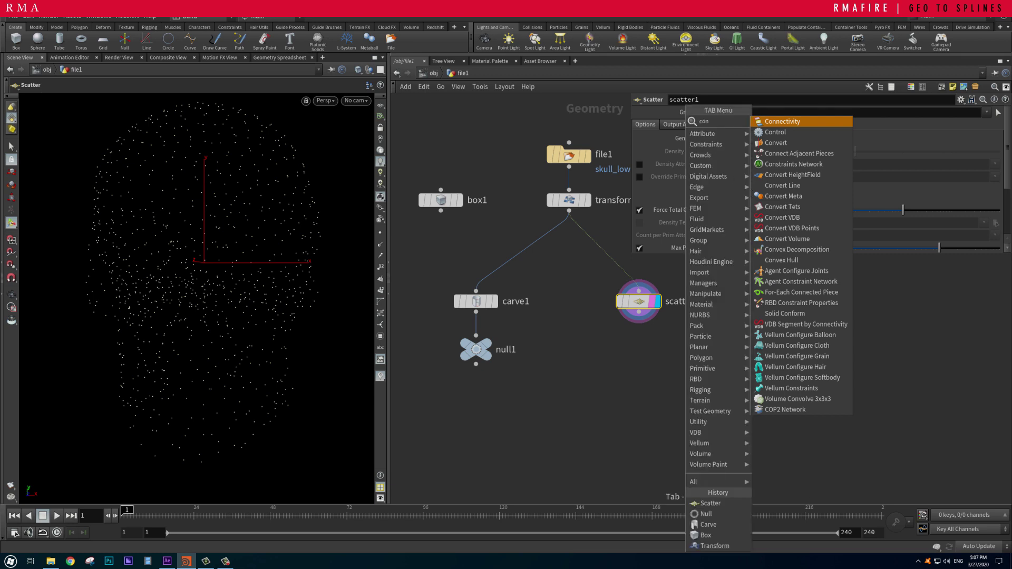
key("Down")
key("Down")
key("Down")
key("Return")
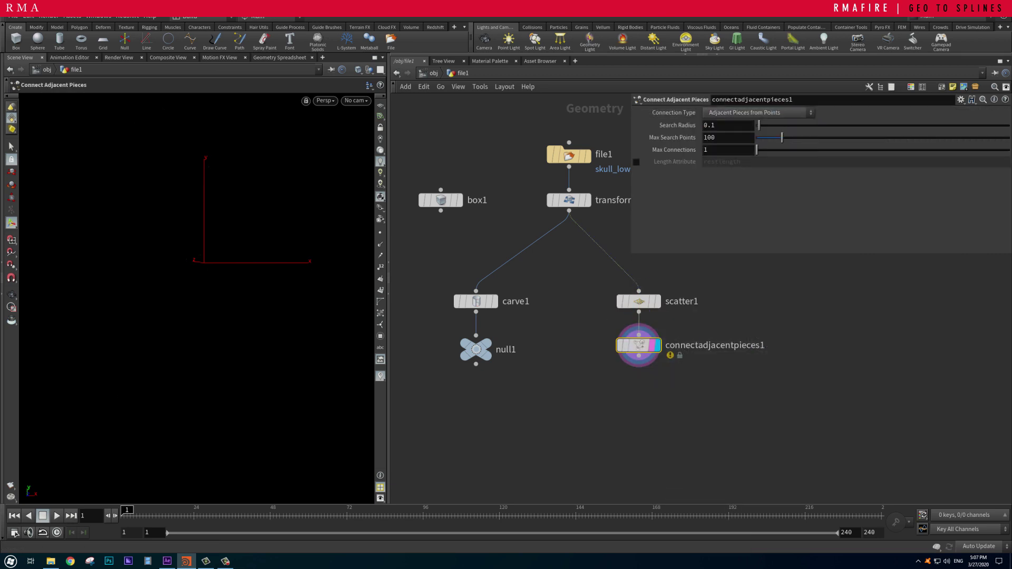
Step: Set the connection type of the Connect Adjacent Pieces node to Adjacent Points
left_click(758, 112)
left_click(758, 123)
mouse_move(200, 264)
left_mouse_down()
mouse_move(180, 261)
mouse_move(201, 263)
left_mouse_up()
mouse_move(221, 359)
left_mouse_down()
mouse_move(190, 367)
mouse_move(221, 363)
left_mouse_up()
Step: Reduce the Connect Adjacent Pieces search radius to 0.03 and inspect the resulting lines
middle_click(728, 147)
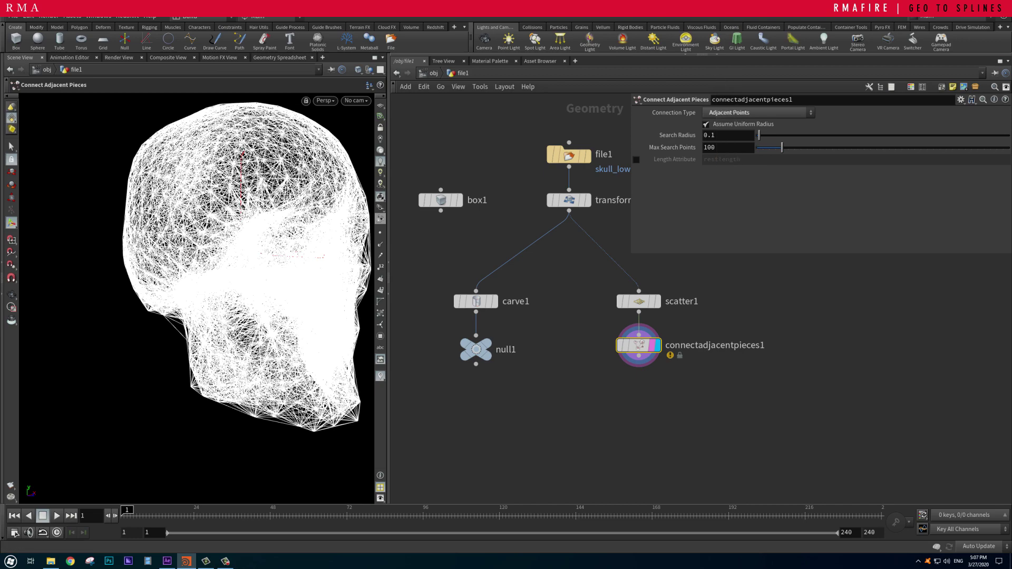
middle_click_drag(727, 135, 685, 152)
key("Escape")
left_click_drag(211, 264, 132, 263)
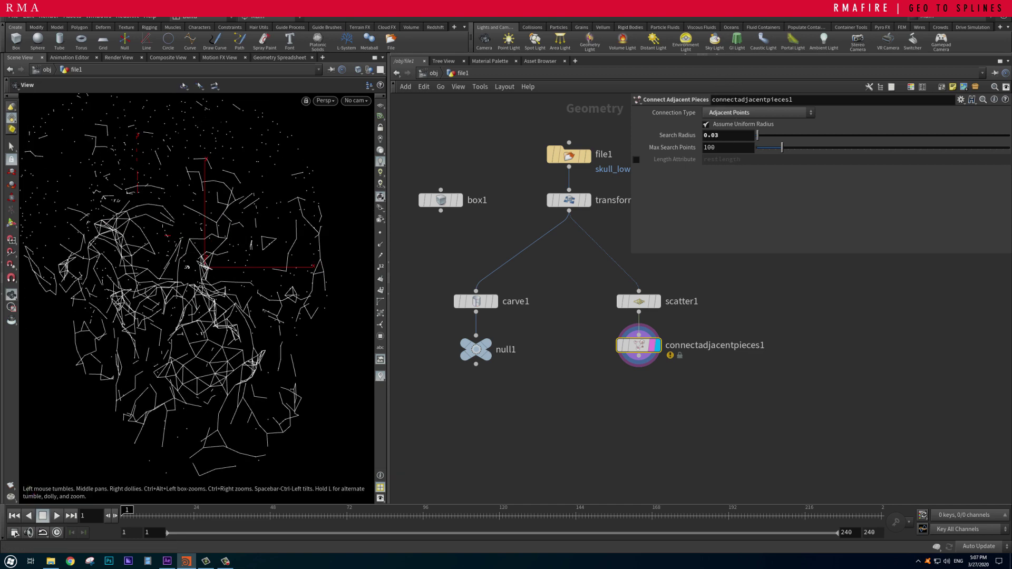
Step: Set the Connect Adjacent Pieces search radius to 0.07 and inspect the skull's wire network
middle_click_drag(718, 135, 718, 153)
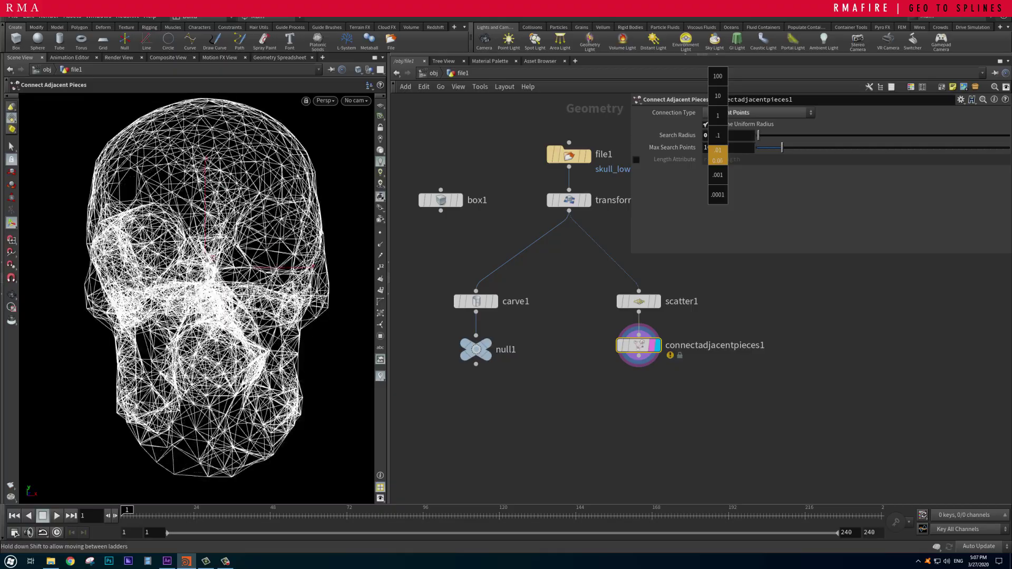
middle_click_drag(718, 154, 729, 154)
key("Escape")
left_click_drag(132, 290, 285, 311)
scroll(218, 250, "down", 5)
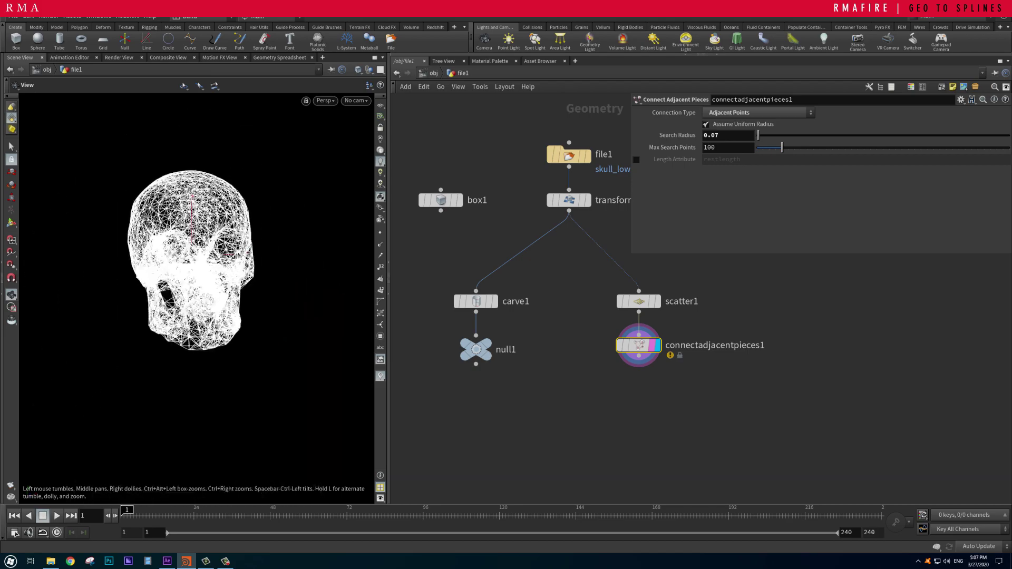
scroll(211, 279, "down", 3)
key("Return")
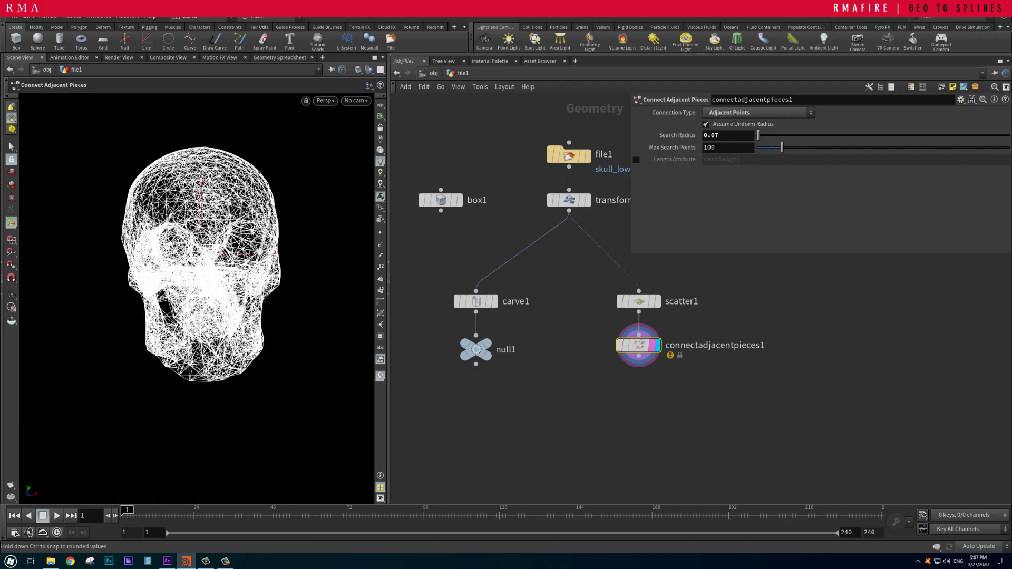
Step: Set the Scatter node's Scale Radii By to 0.109 and display the Connect Adjacent Pieces node again
left_click(656, 301)
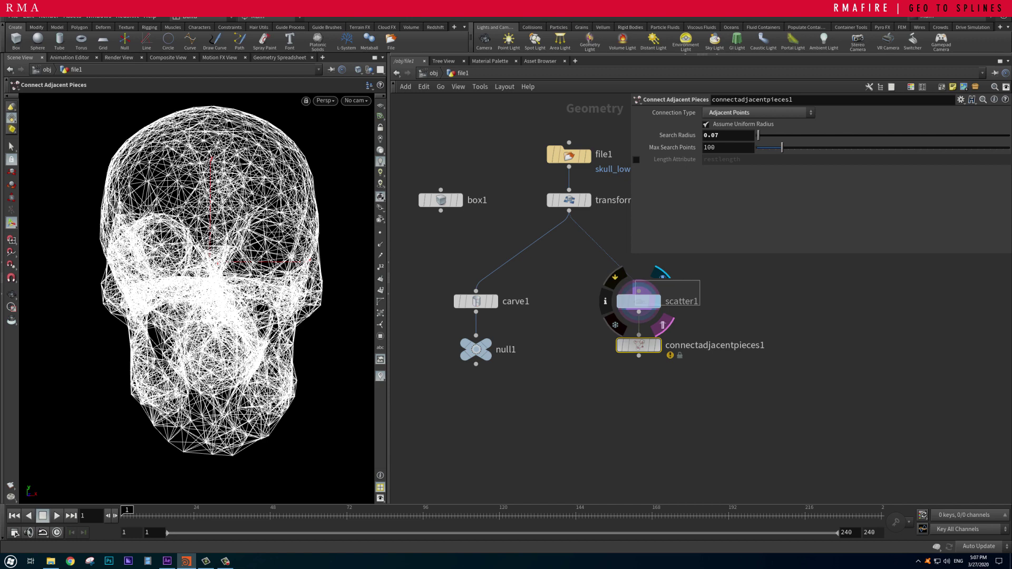
left_click(638, 301)
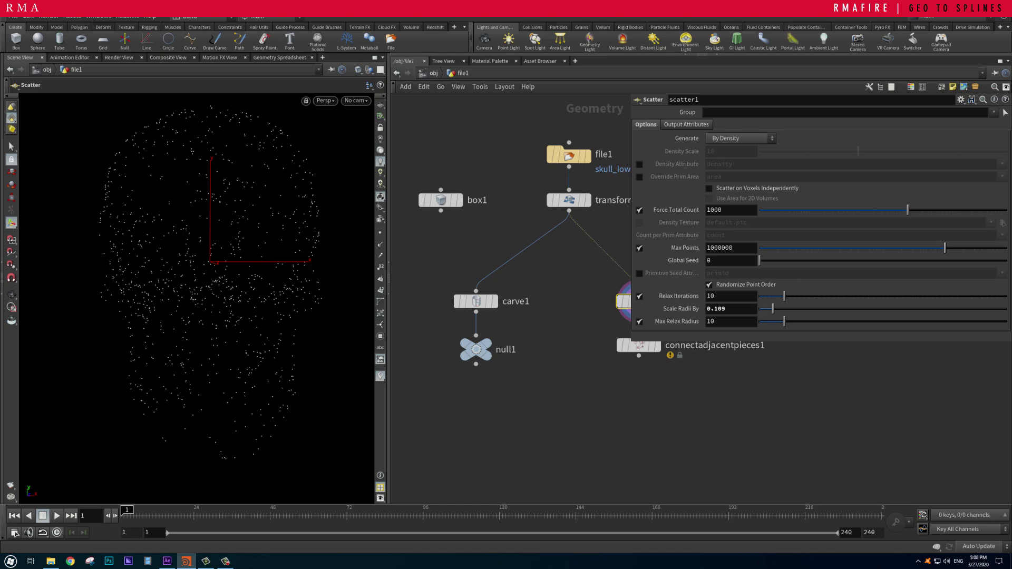
left_click_drag(772, 309, 771, 308)
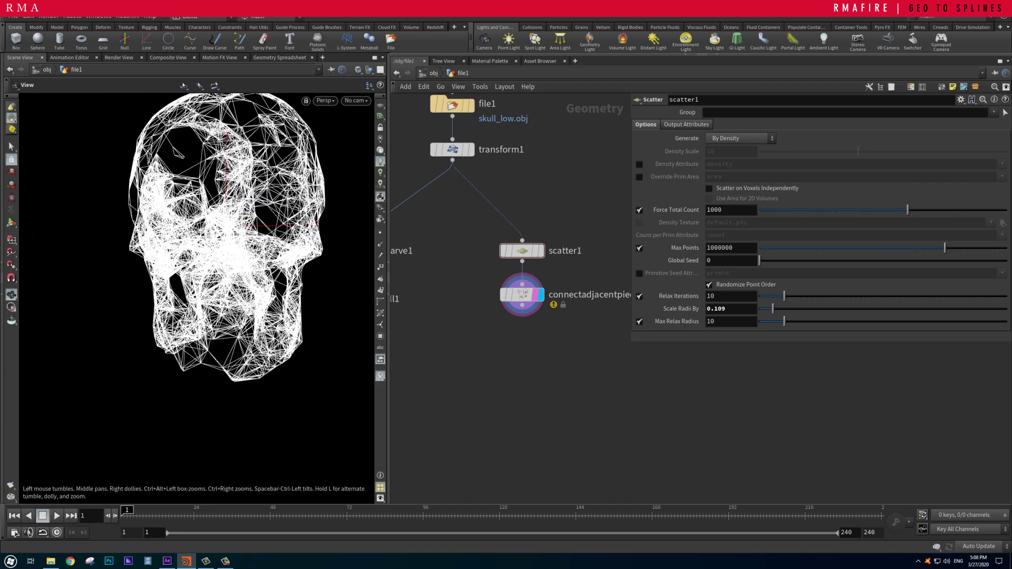
key("Return")
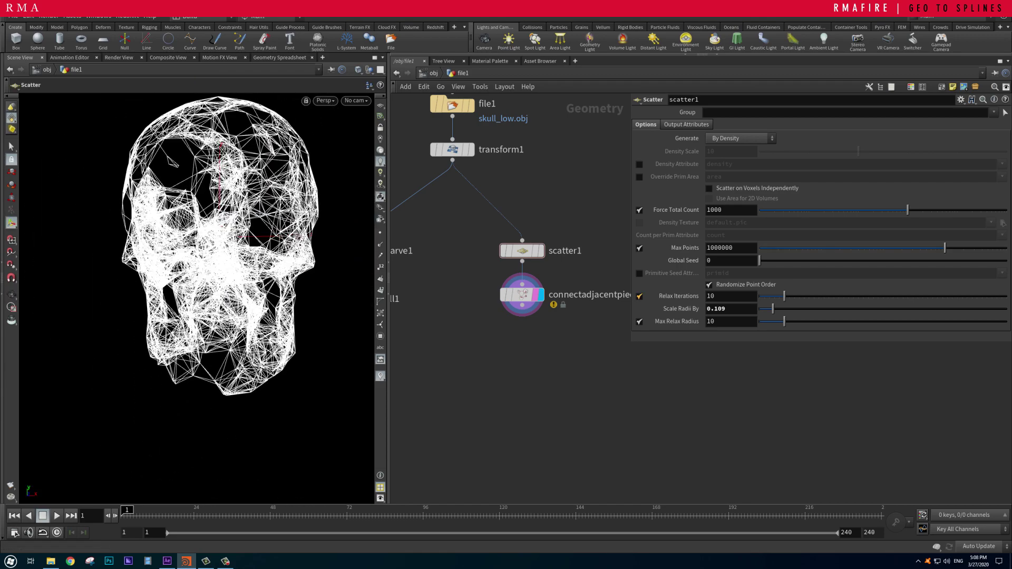
Step: Try adjusting the search radius of the Connect Adjacent Pieces node and view the skull from the side
left_click(522, 295)
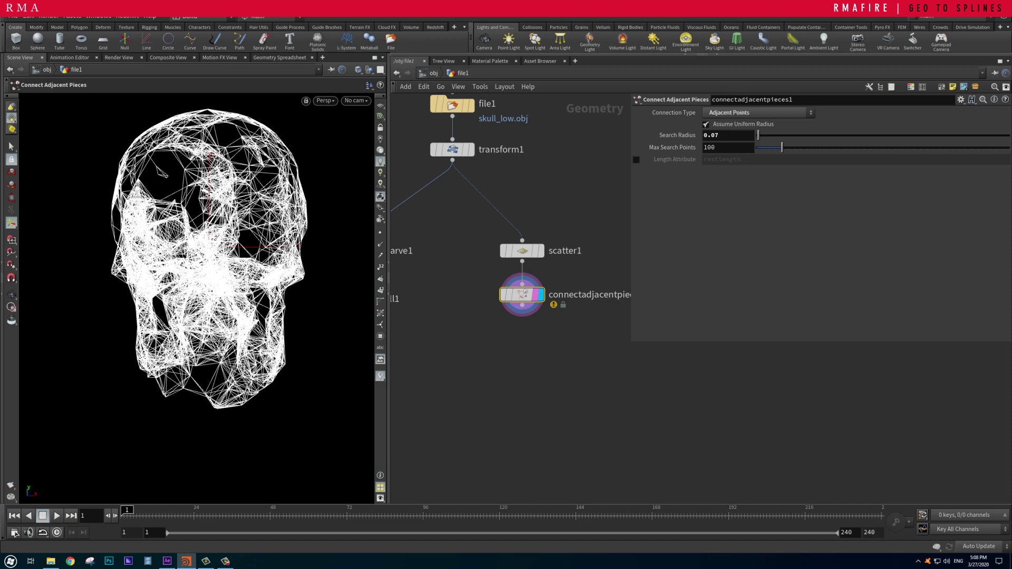
middle_click_drag(737, 136, 736, 155)
key("Escape")
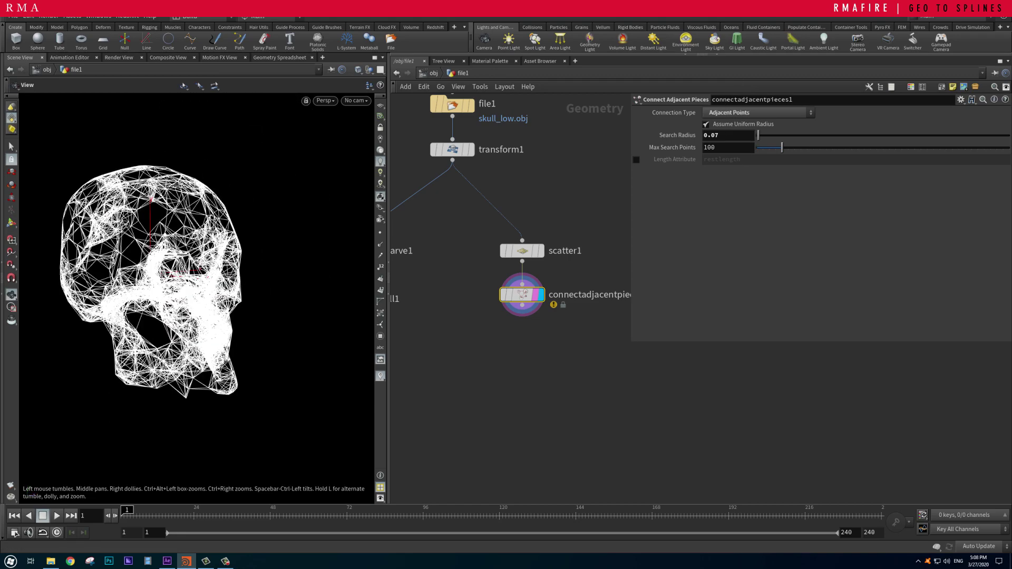
Step: Switch the viewport display to the Scatter node's output
key("Return")
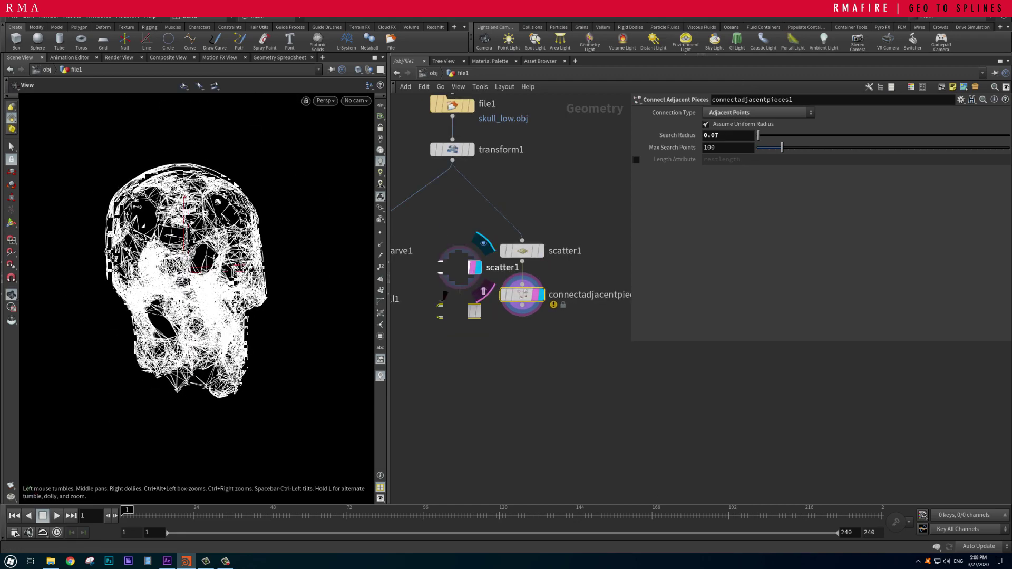
middle_click_drag(506, 274, 452, 263)
key("ctrl+v")
key("Delete")
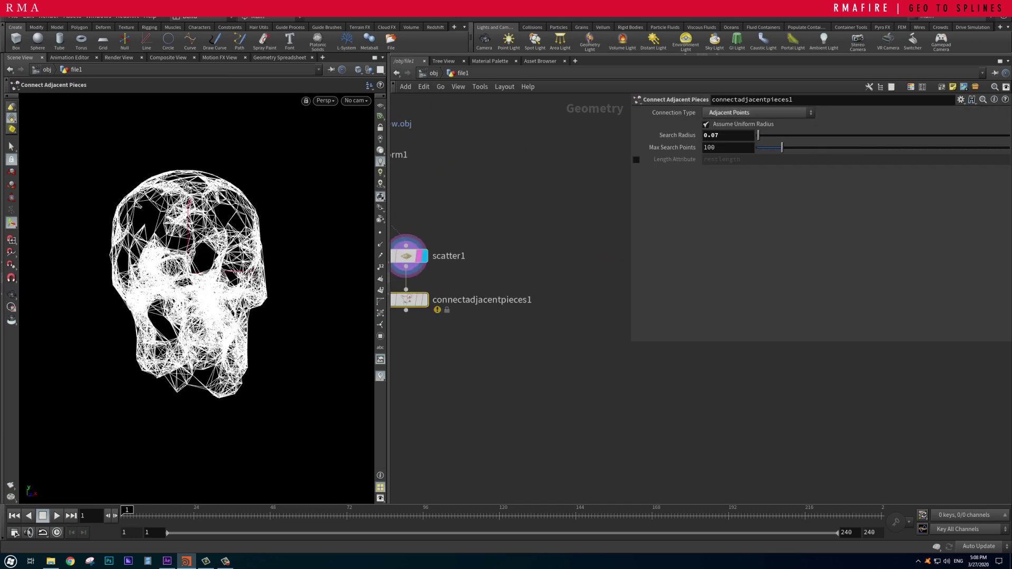
Step: Paste a copy of the Scatter node wired to the skull mesh and set its Force Total Count to 10186
key("ctrl+v")
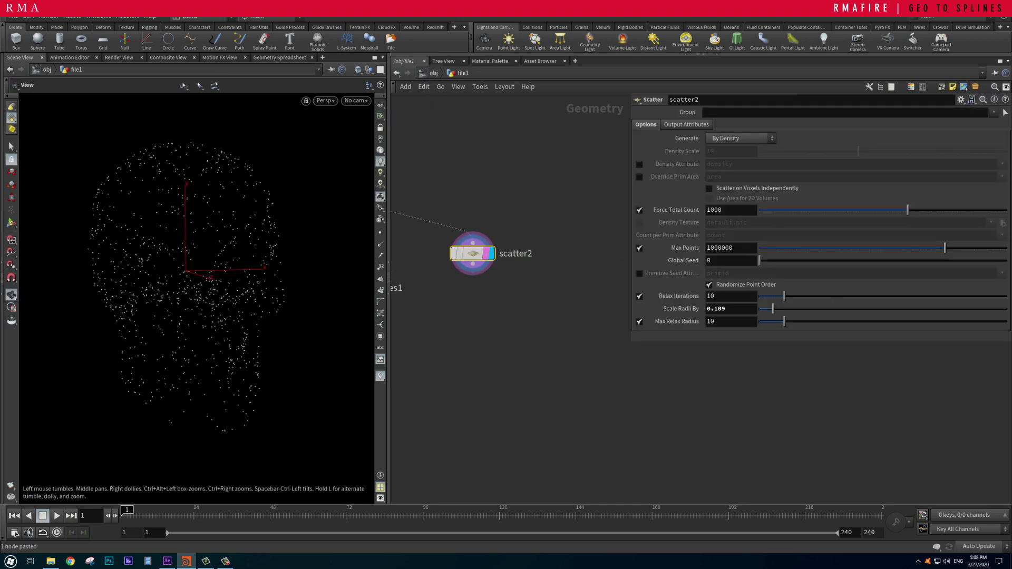
key("Return")
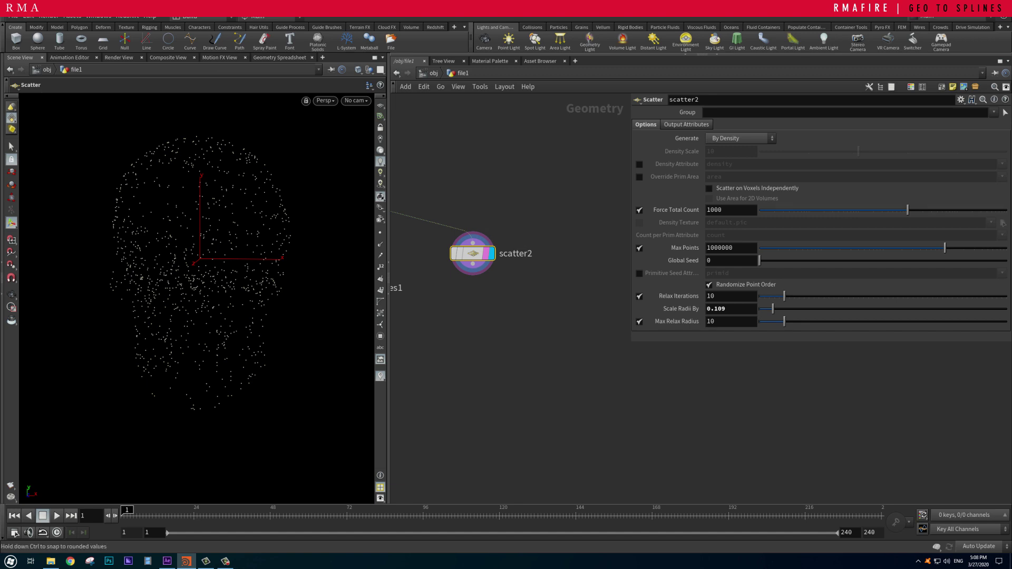
mouse_move(915, 210)
left_mouse_down()
mouse_move(924, 210)
mouse_move(907, 209)
left_mouse_up()
left_click_drag(907, 210, 957, 210)
Step: Place an Attribute VOP node after scatter2, display it and open its VEX network
left_click(529, 273)
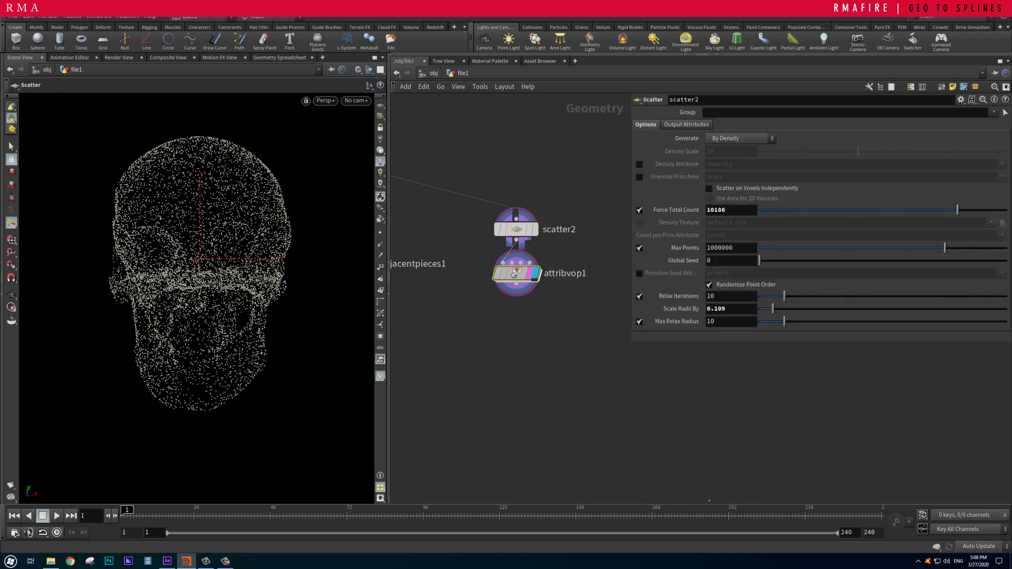
double_click(632, 376)
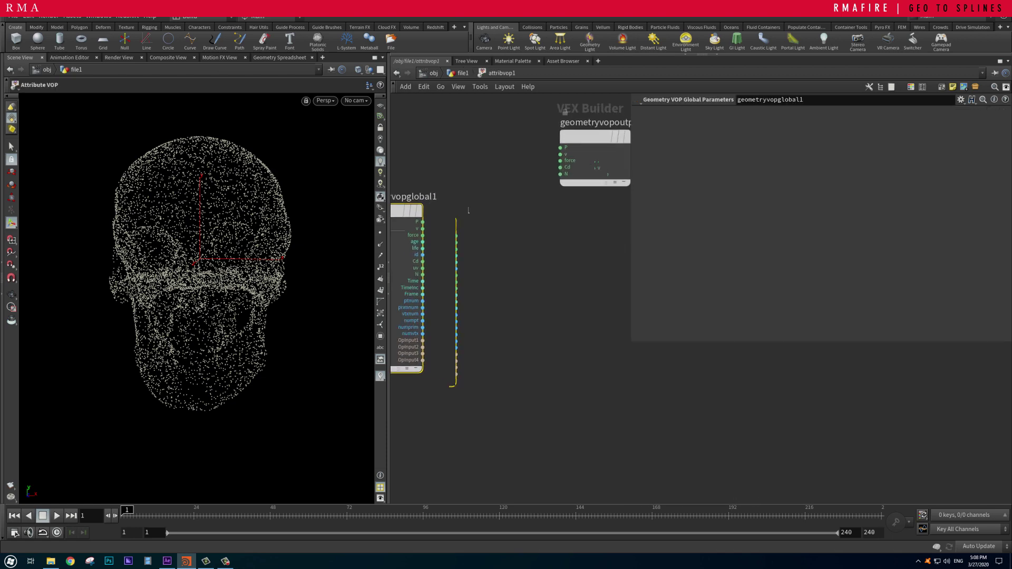
left_click_drag(611, 150, 559, 221)
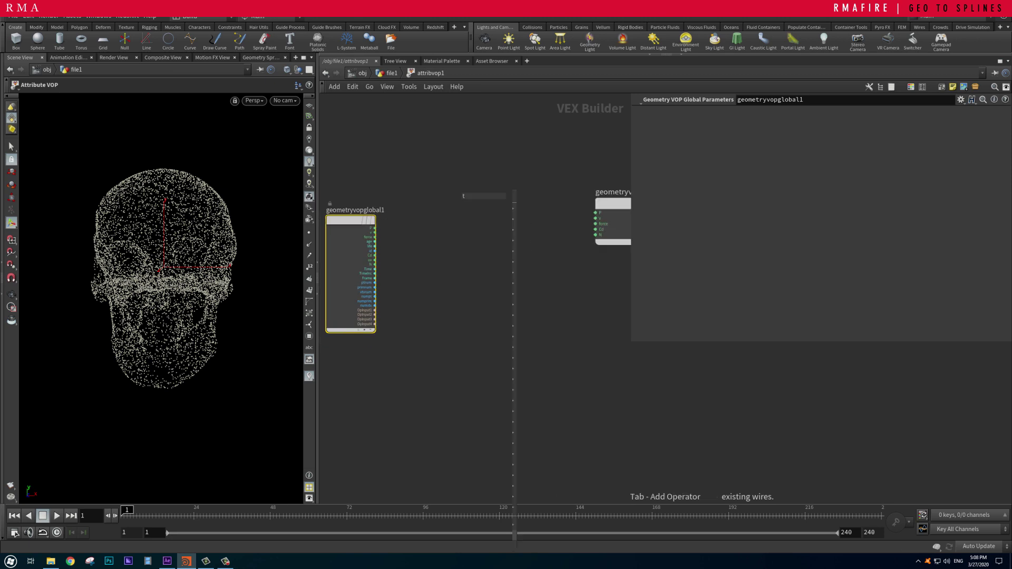
Step: Add a Turbulent Noise node between the geometry global and output nodes
key("Tab")
type("turb")
key("Return")
left_click(496, 247)
scroll(340, 274, "up", 2)
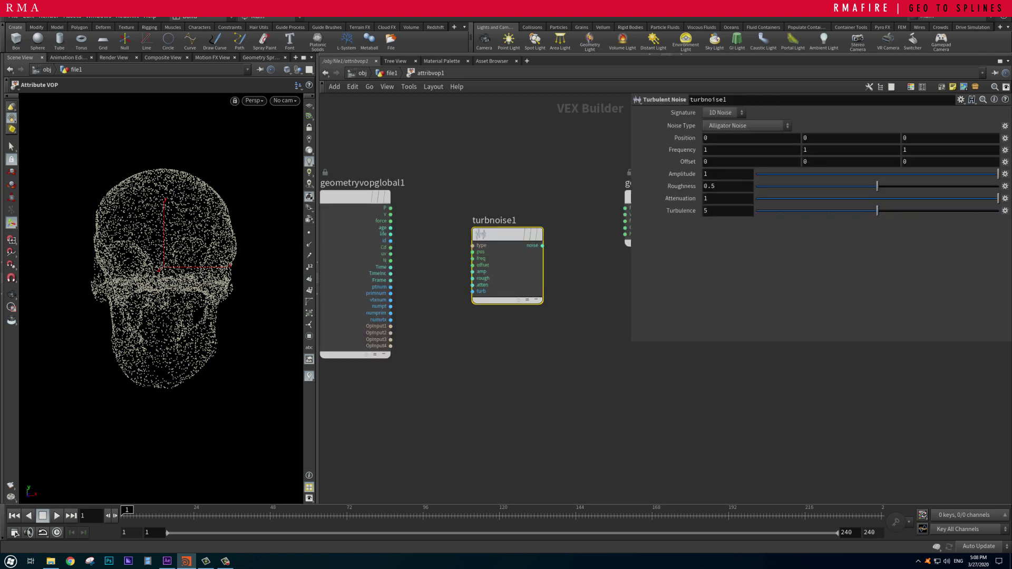
Step: Wire the global P output into the noise node's pos input and the noise output into Cd
left_click(391, 208)
left_click(472, 252)
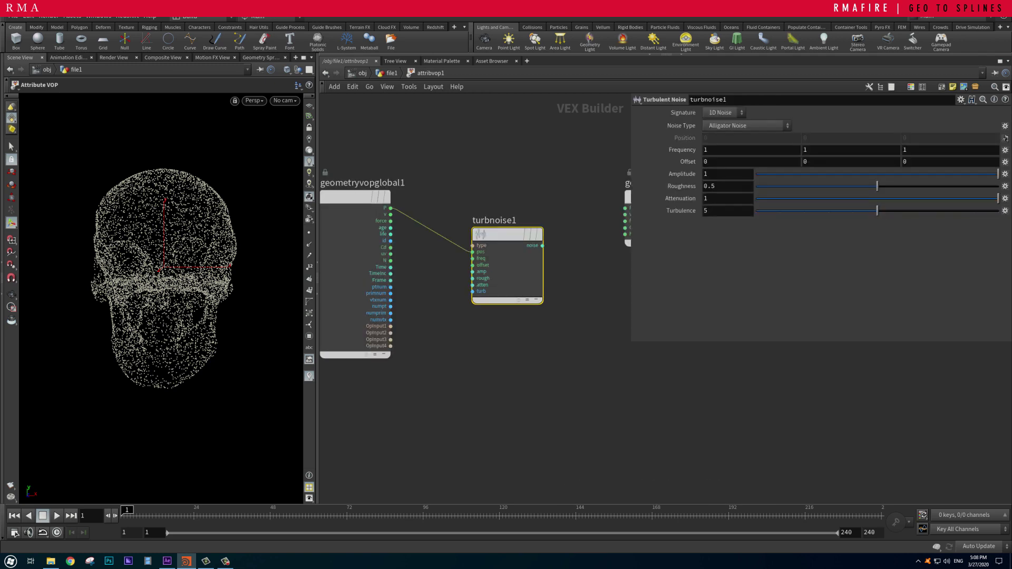
left_click(542, 246)
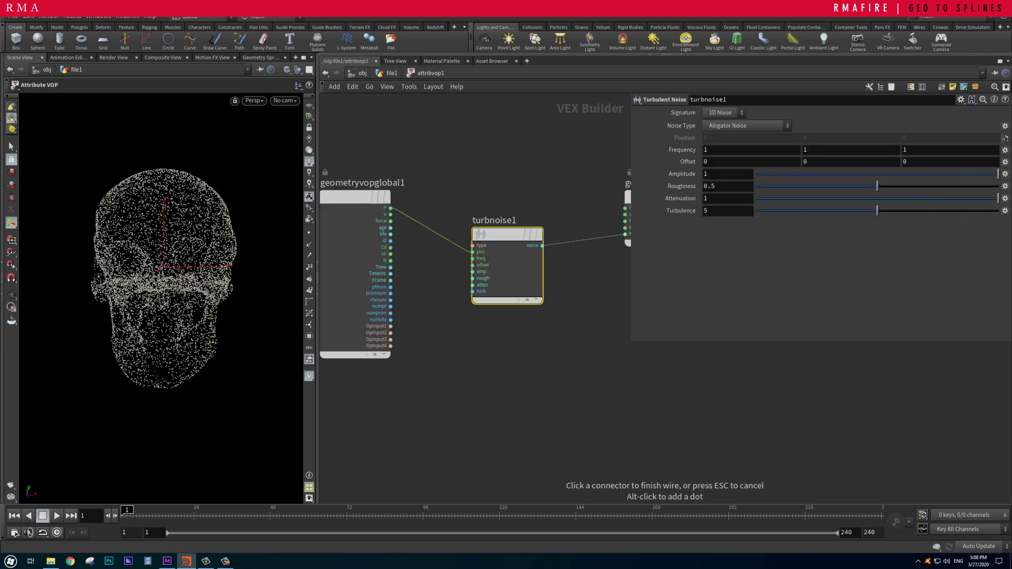
left_click_drag(506, 213, 478, 202)
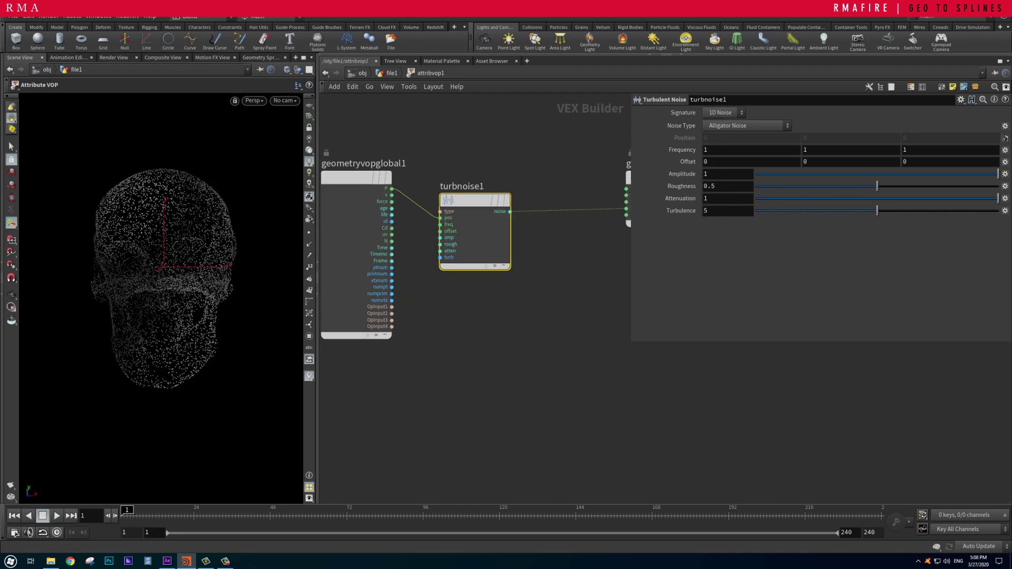
Step: Set the Turbulent Noise amplitude to 5 and view the point colors on the skull from another angle
left_click(727, 174)
type("5")
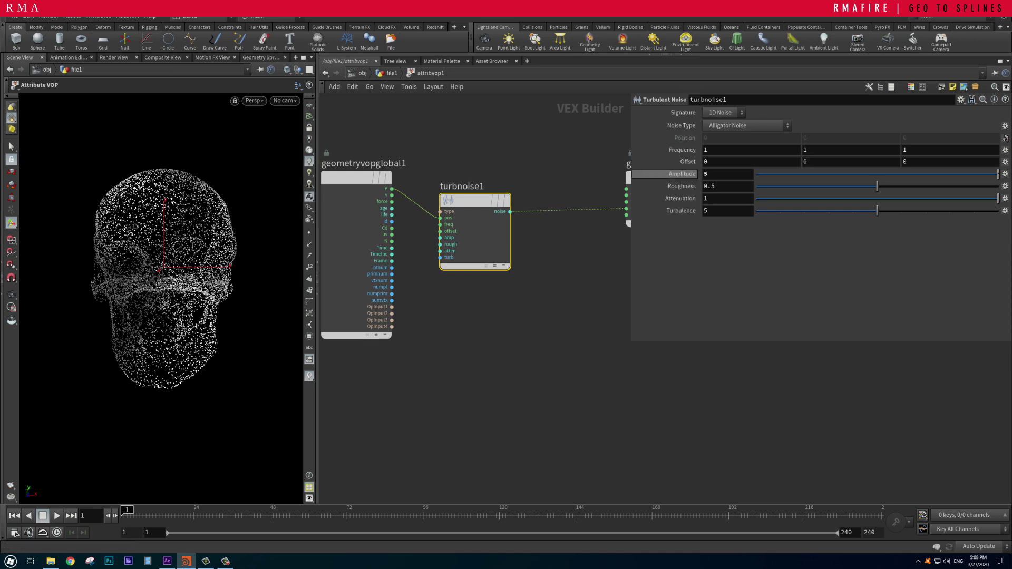
left_click_drag(200, 264, 105, 255)
Step: Return to the geometry network and set scatter2's Force Total Count to 29107
key("u")
left_click(538, 418)
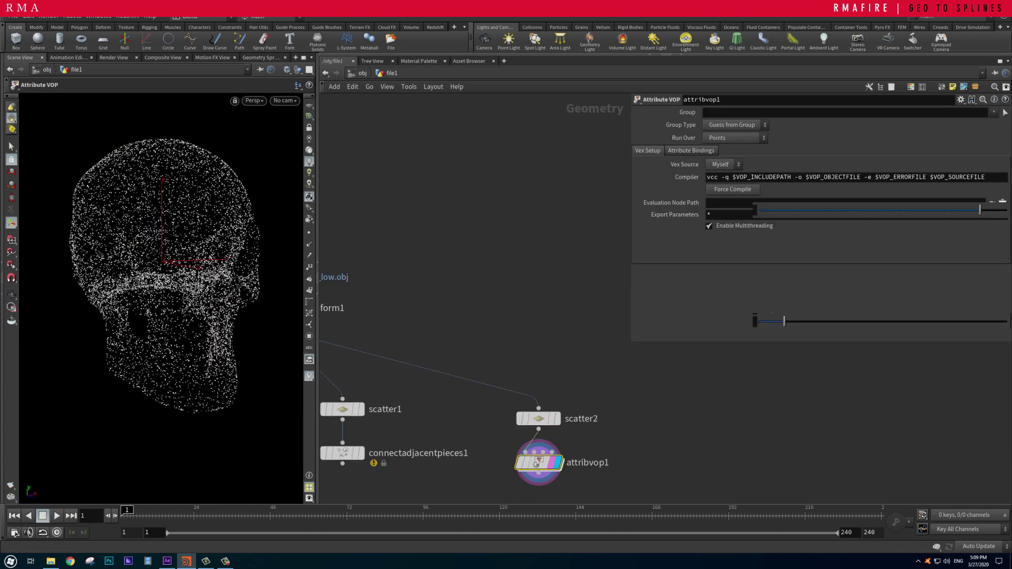
left_click_drag(957, 209, 980, 210)
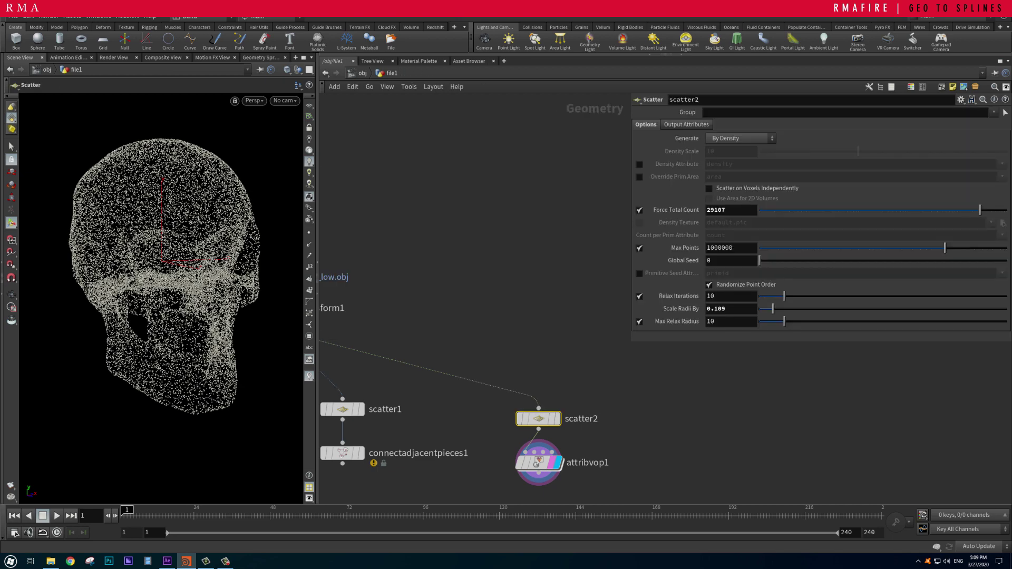
Step: Set the Turbulent Noise amplitude to 50 and its frequency to 16.9 on all axes
middle_click_drag(680, 209, 682, 174)
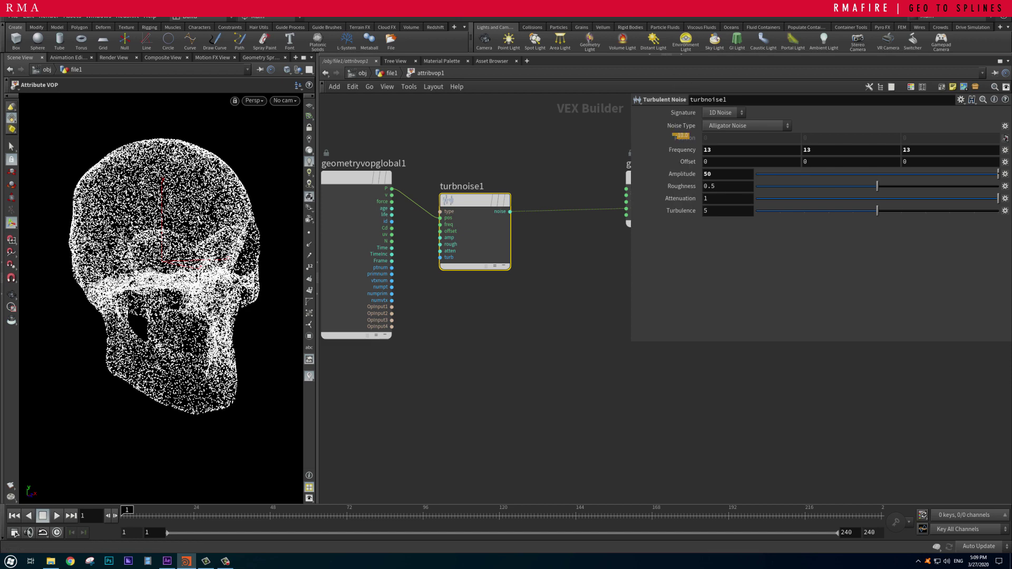
middle_click_drag(681, 150, 659, 143)
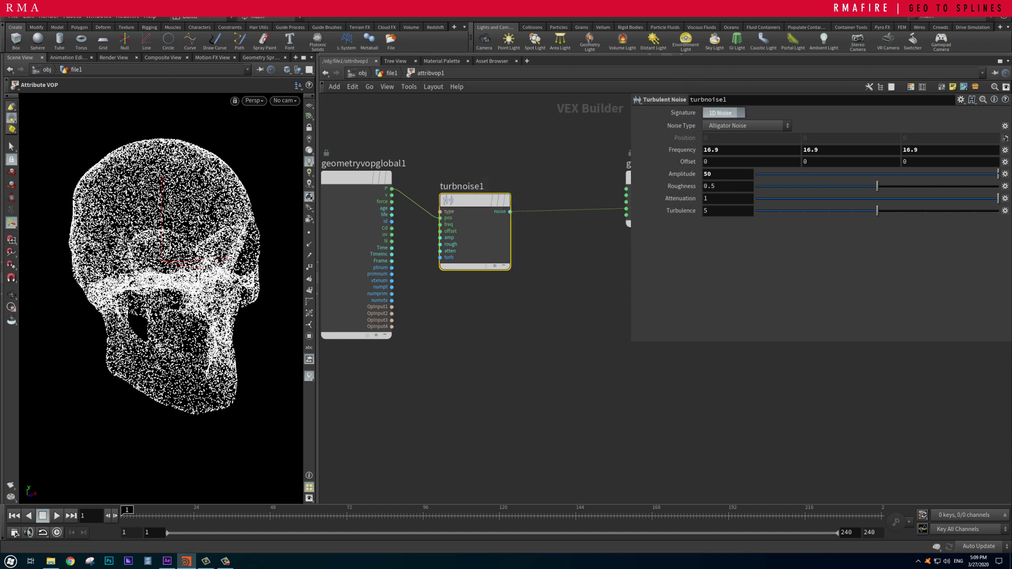
Step: Try the 3D Noise signature, return to 1D Noise and set the noise type to Sparse Convolution Noise
left_click(723, 112)
left_click(719, 123)
left_click(746, 125)
left_click(746, 172)
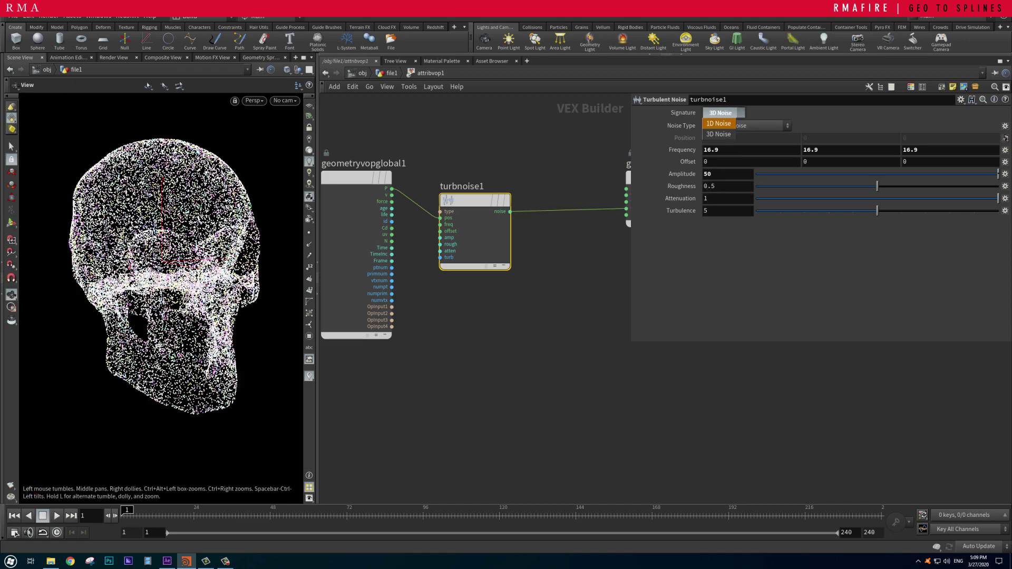
left_click(719, 102)
left_click_drag(159, 264, 231, 264)
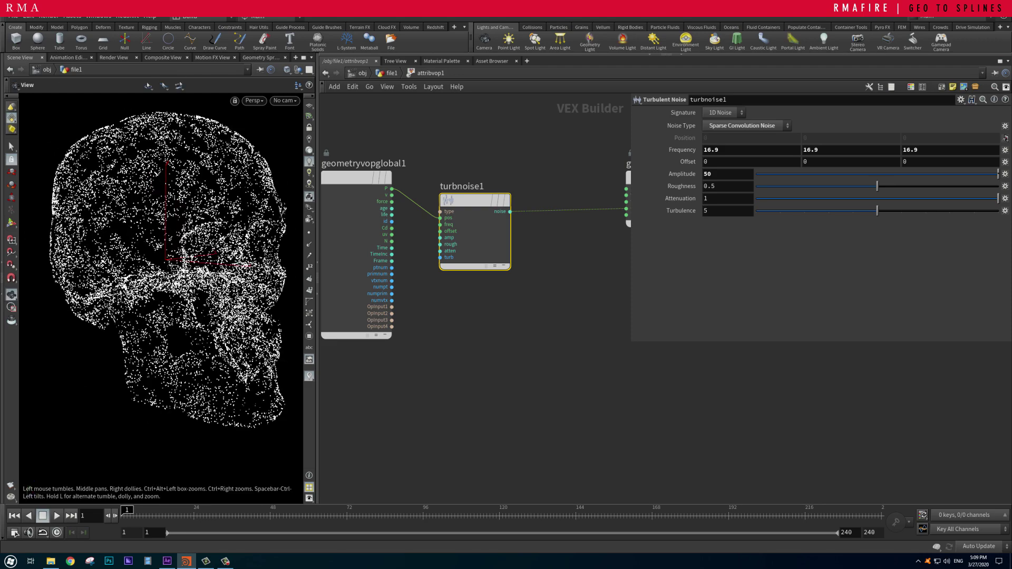
Step: Lower the Turbulent Noise frequency to 5.9 on all axes and inspect the point pattern on the skull
middle_click_drag(681, 150, 648, 132)
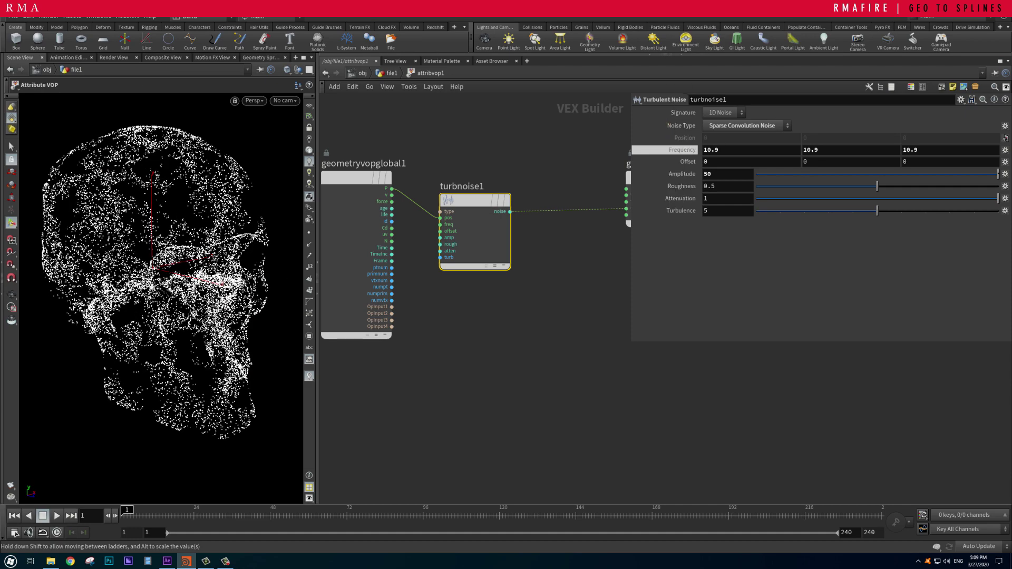
left_click_drag(211, 127, 221, 171)
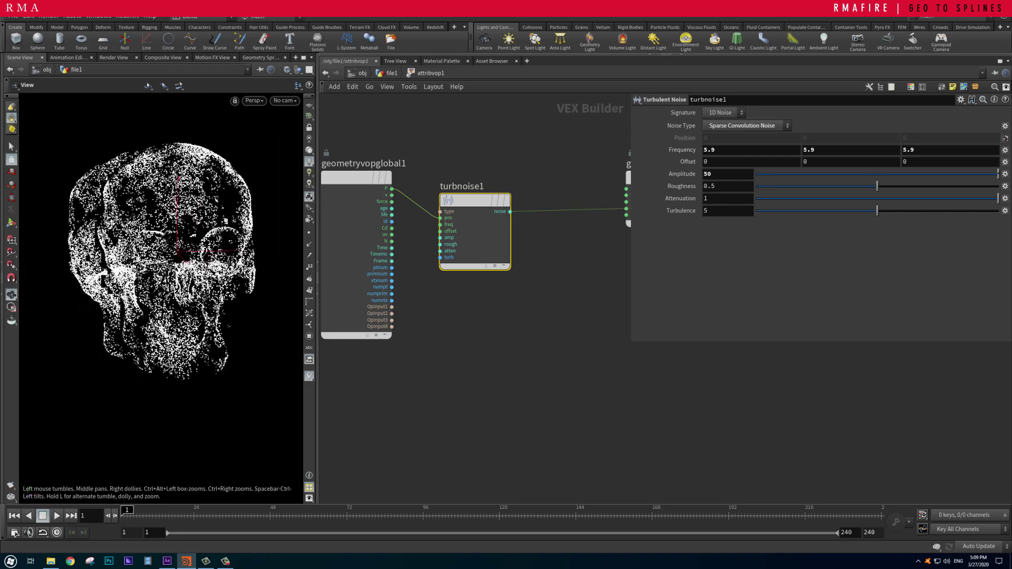
scroll(158, 263, "up", 5)
key("Return")
key("Escape")
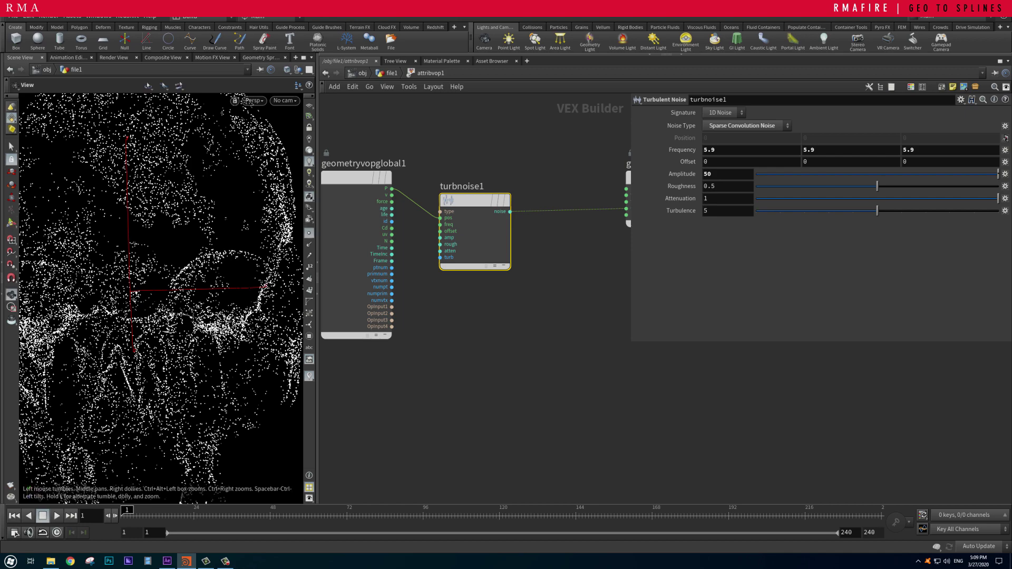
key("h")
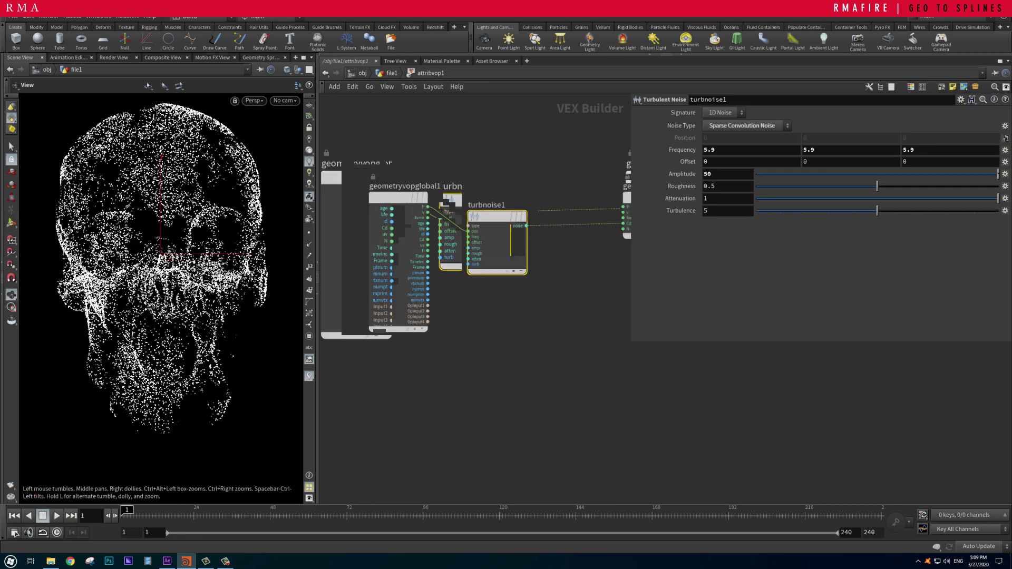
scroll(540, 313, "down", 3)
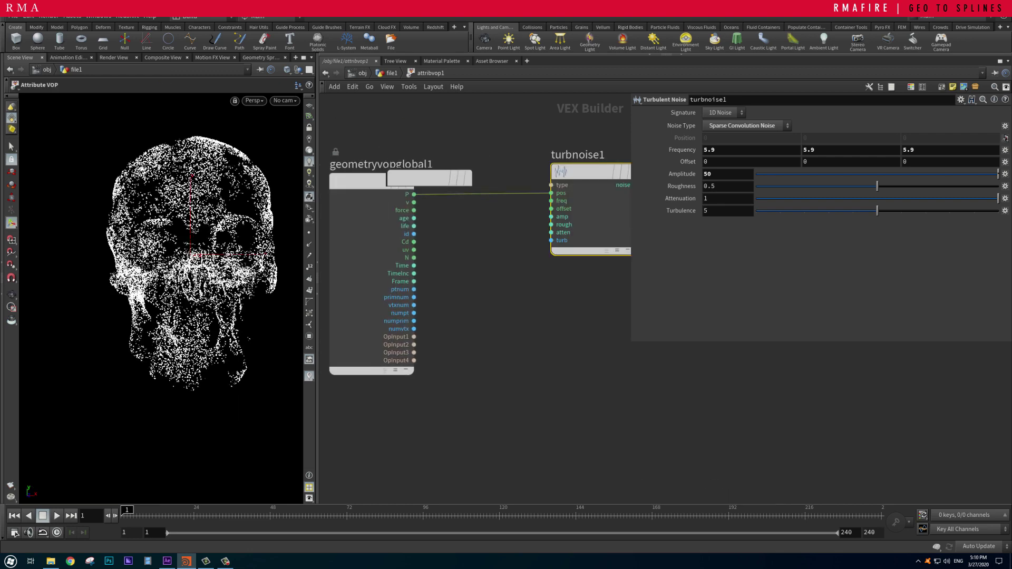
Step: Insert a Float to Vector node on the noise-to-Cd wire, feeding the noise into fval1
key("l")
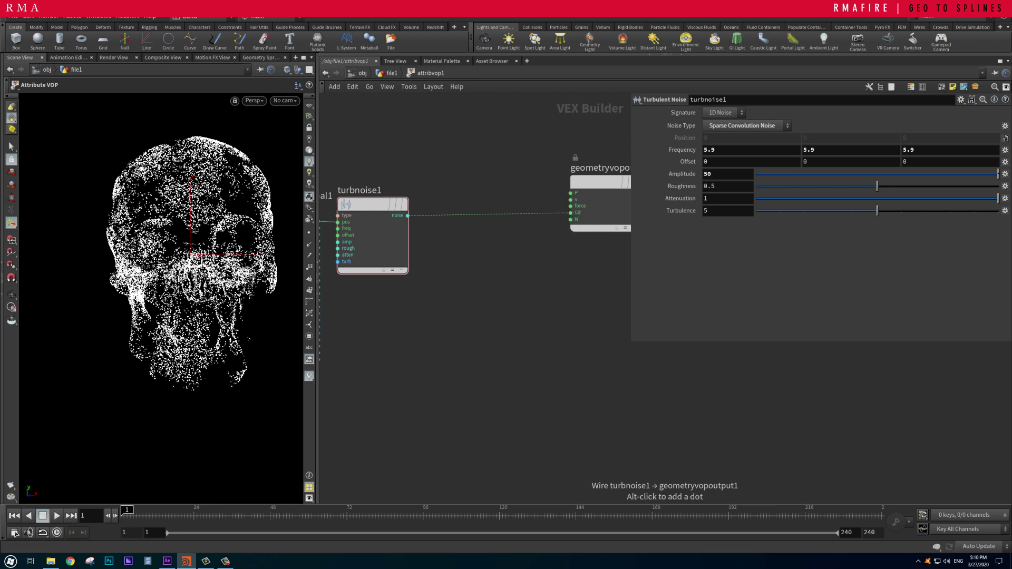
left_click(464, 218)
mouse_move(478, 209)
left_mouse_down()
mouse_move(441, 209)
mouse_move(479, 213)
left_mouse_up()
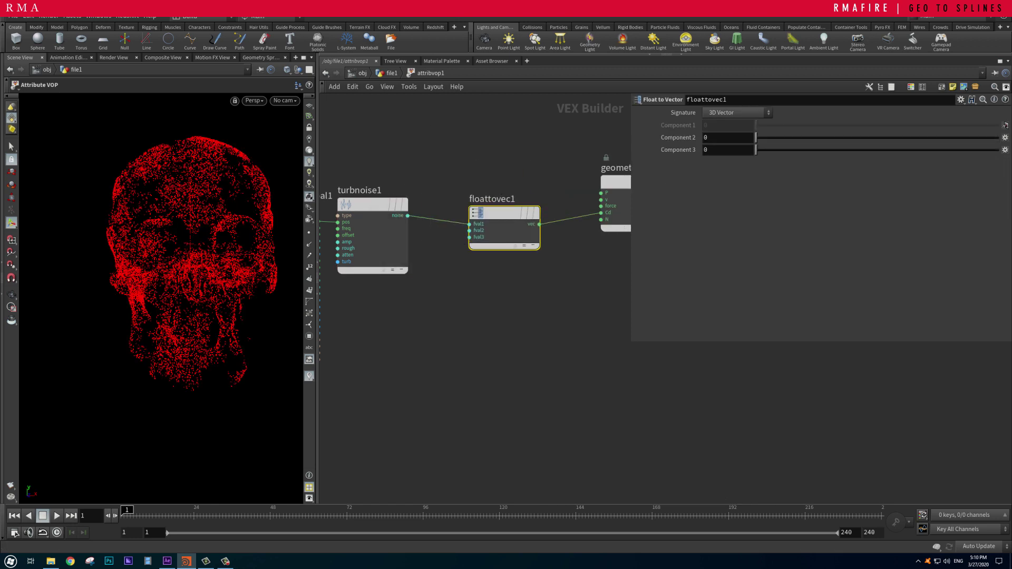
scroll(492, 211, "up", 3)
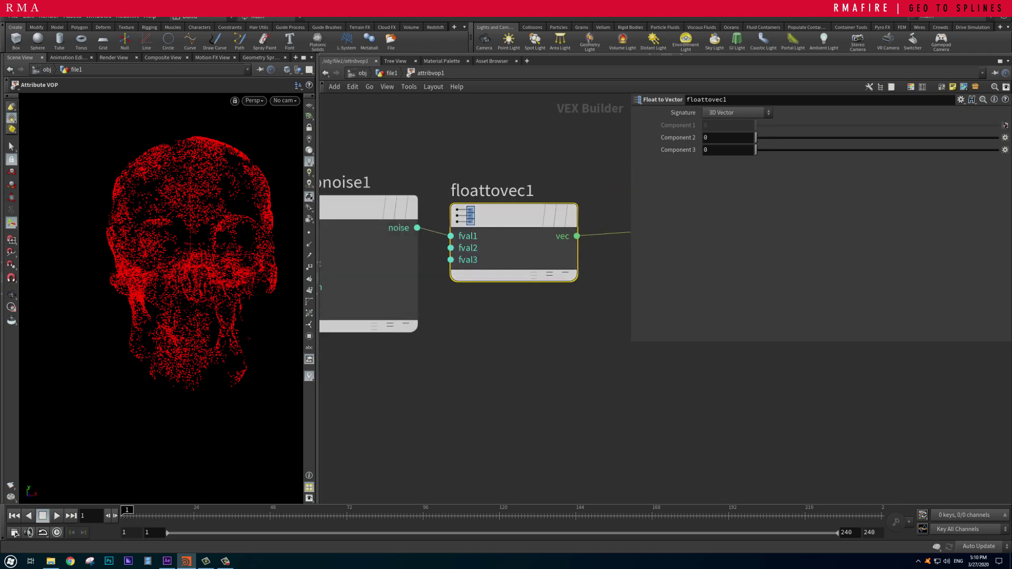
key("Escape")
mouse_move(174, 253)
left_mouse_down()
mouse_move(174, 232)
mouse_move(182, 264)
left_mouse_up()
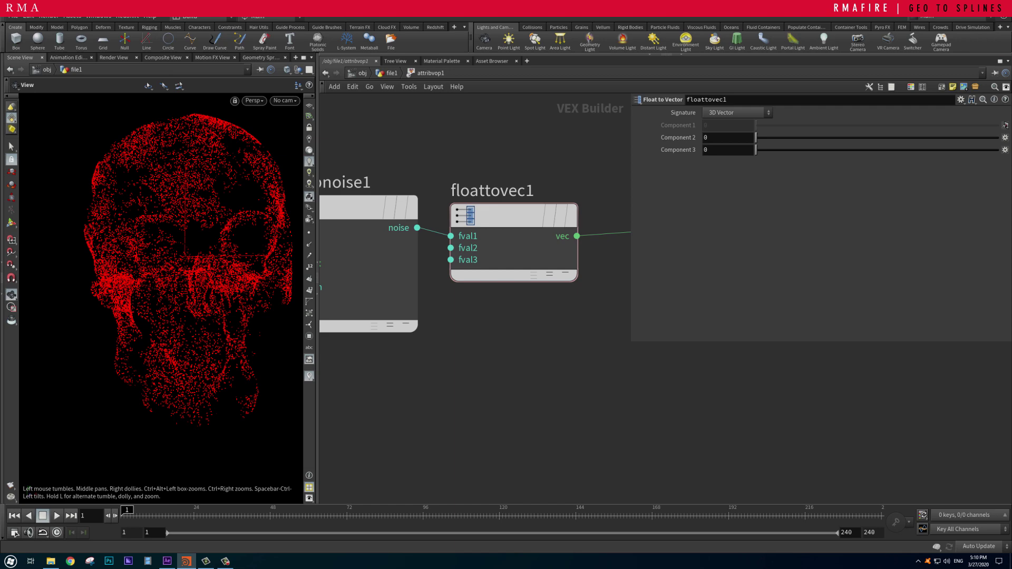
key("h")
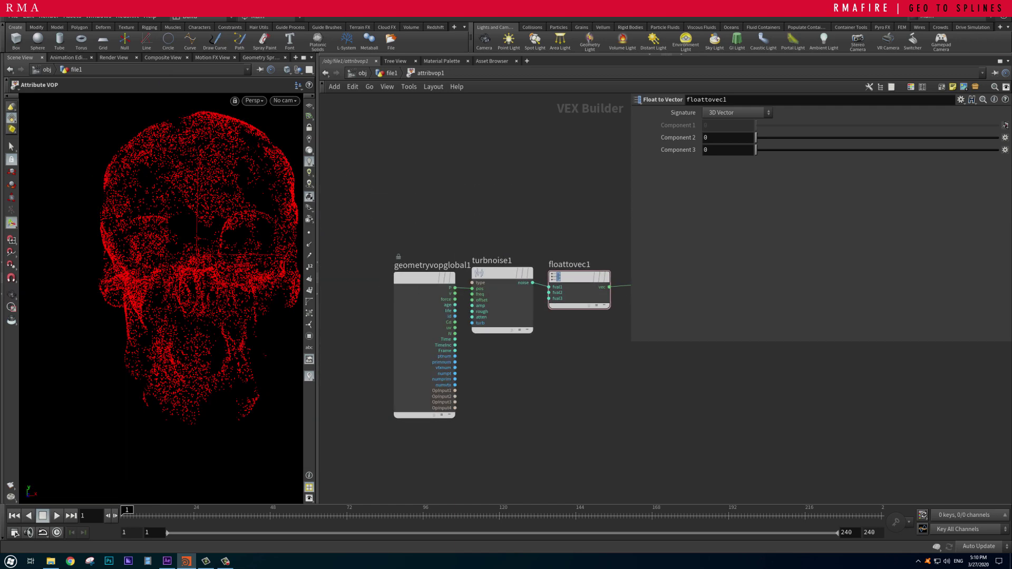
scroll(463, 274, "up", 4)
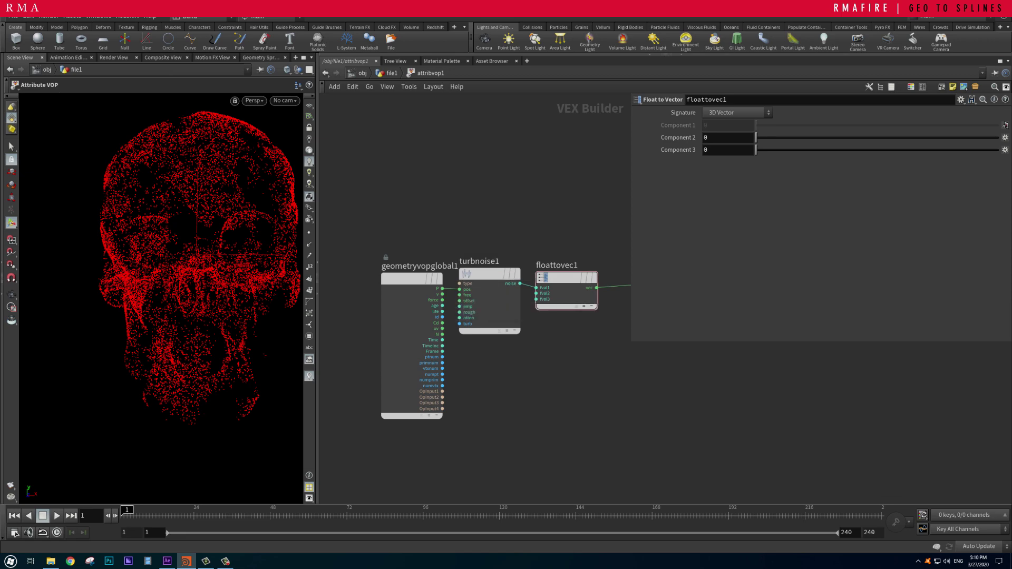
Step: Create input parameters for the turbnoise1 node and return to the geometry network
right_click(479, 275)
mouse_move(501, 304)
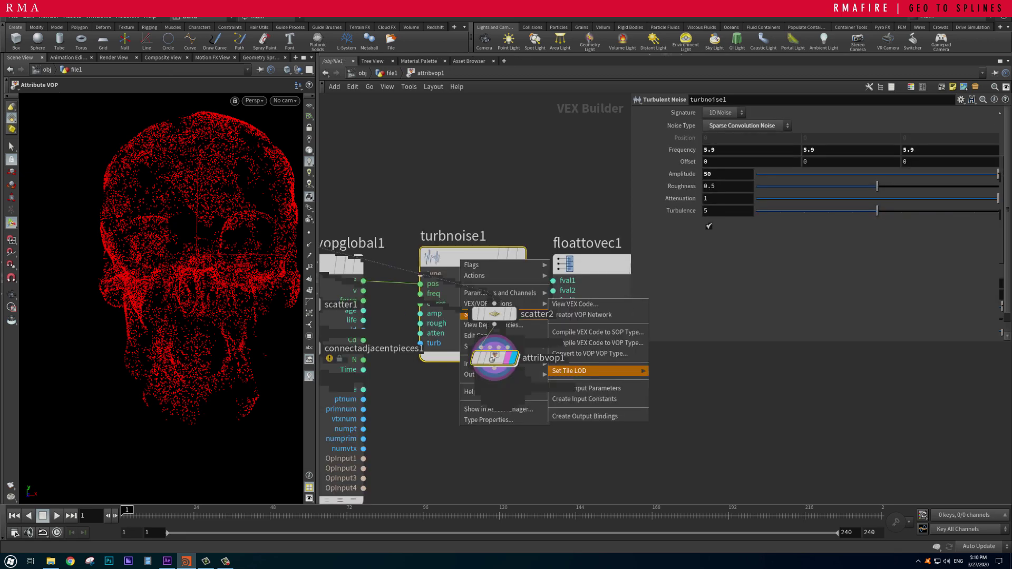
key("Escape")
key("u")
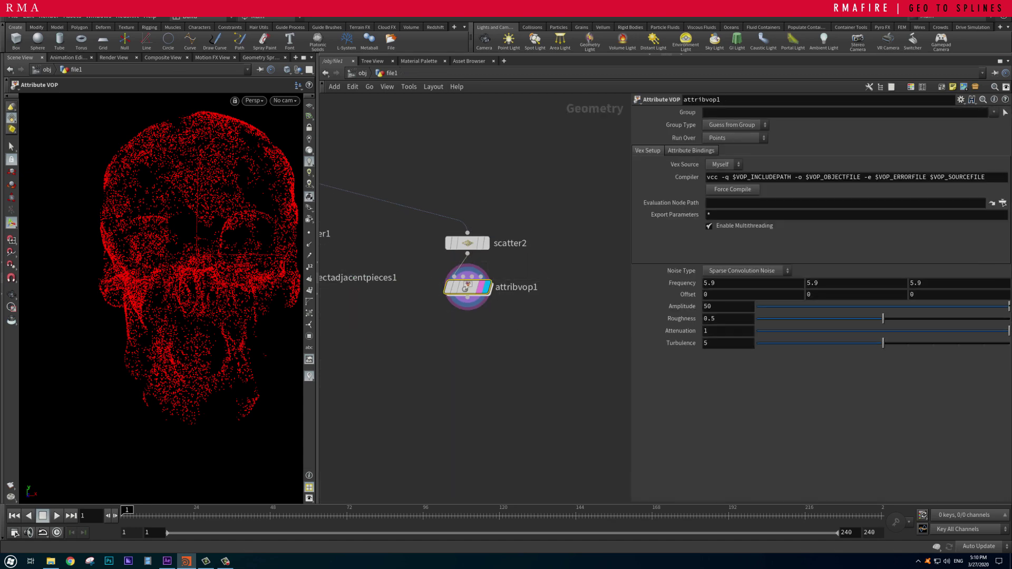
Step: Set the Amplitude parameter on attribvop1 to 6 and check the red points on the skull
mouse_move(1008, 307)
left_mouse_down()
mouse_move(987, 307)
mouse_move(1008, 306)
left_mouse_up()
middle_click_drag(719, 307, 738, 284)
left_click_drag(158, 263, 127, 248)
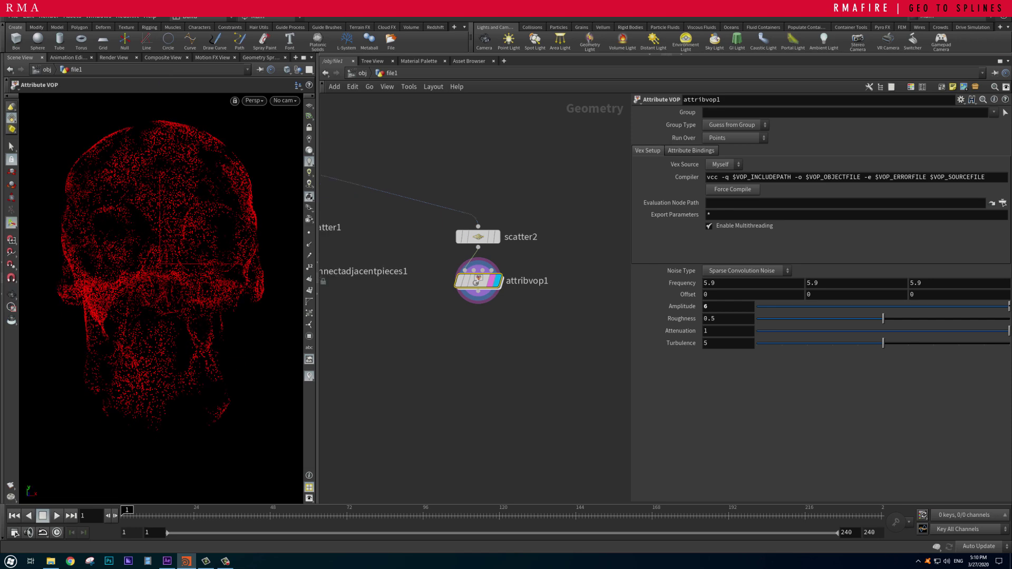
key("Tab")
key("Escape")
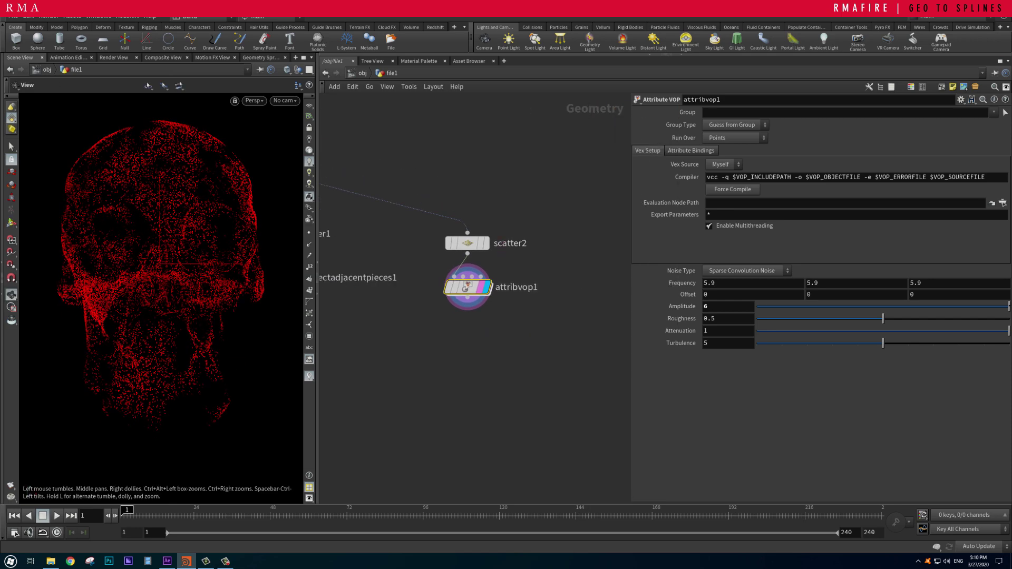
left_click(514, 271)
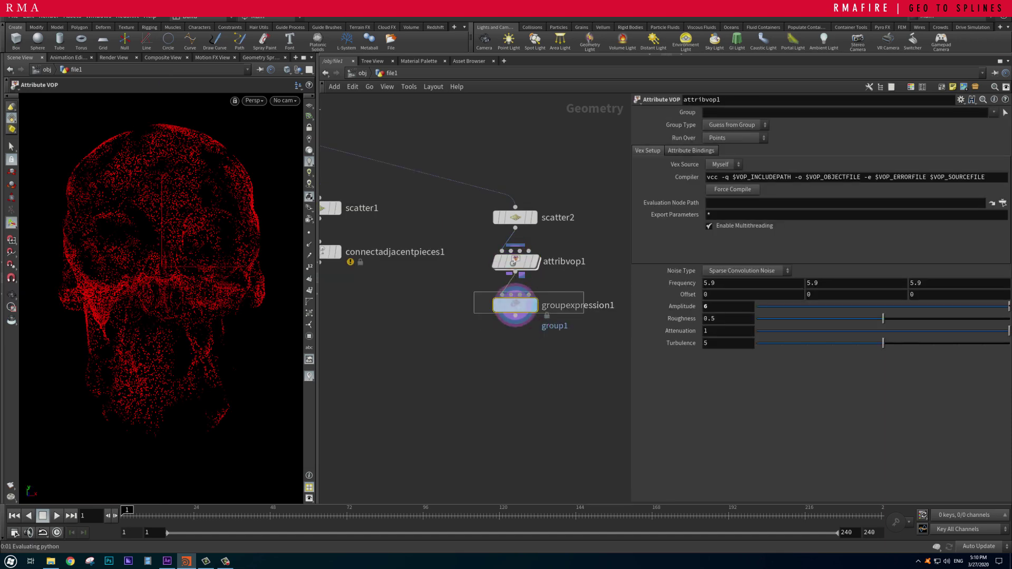
left_click(727, 126)
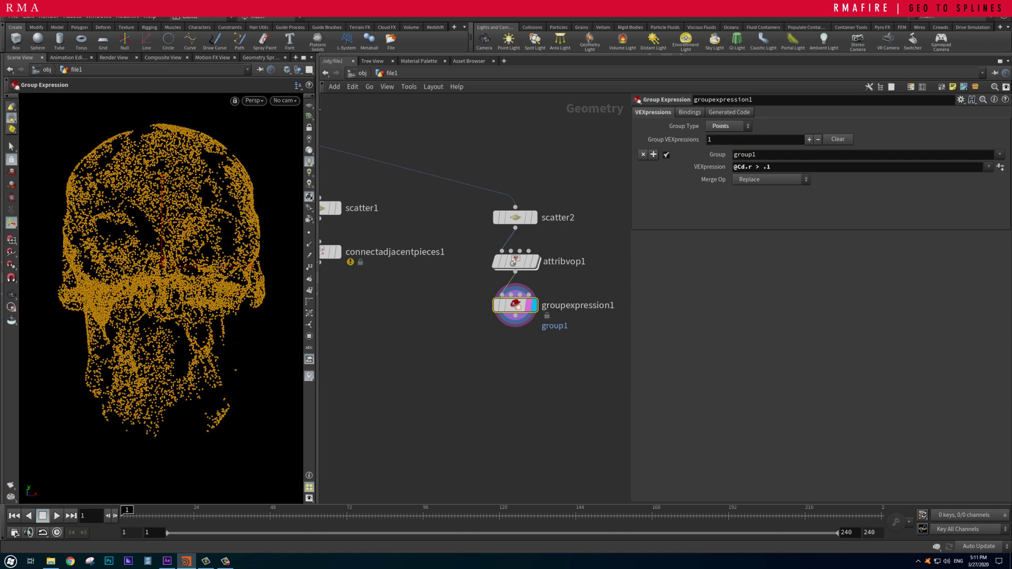
key("Escape")
left_click_drag(158, 264, 216, 263)
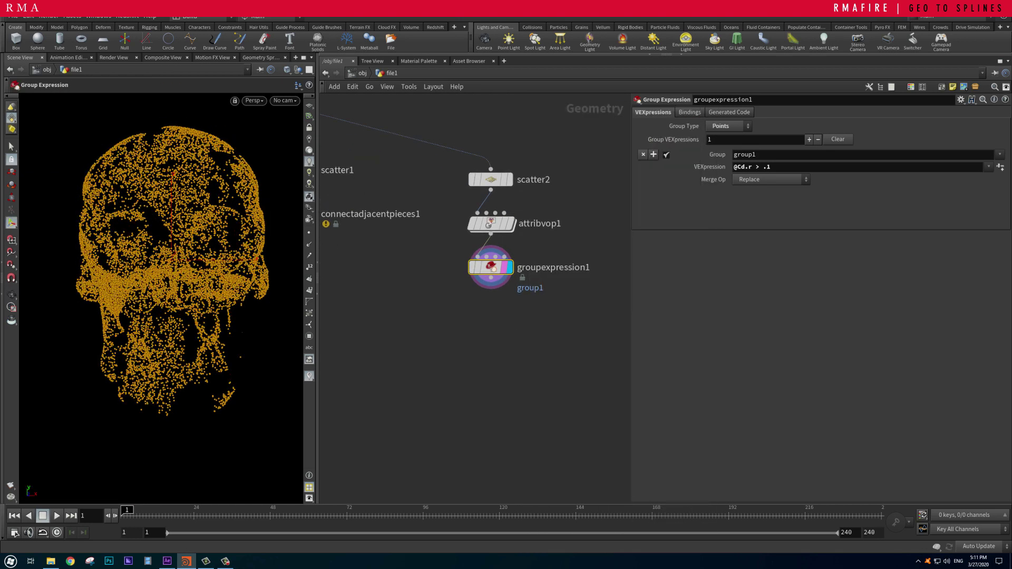
Step: Add a Delete node after groupexpression1 and display it
key("Tab")
type("delete")
key("Return")
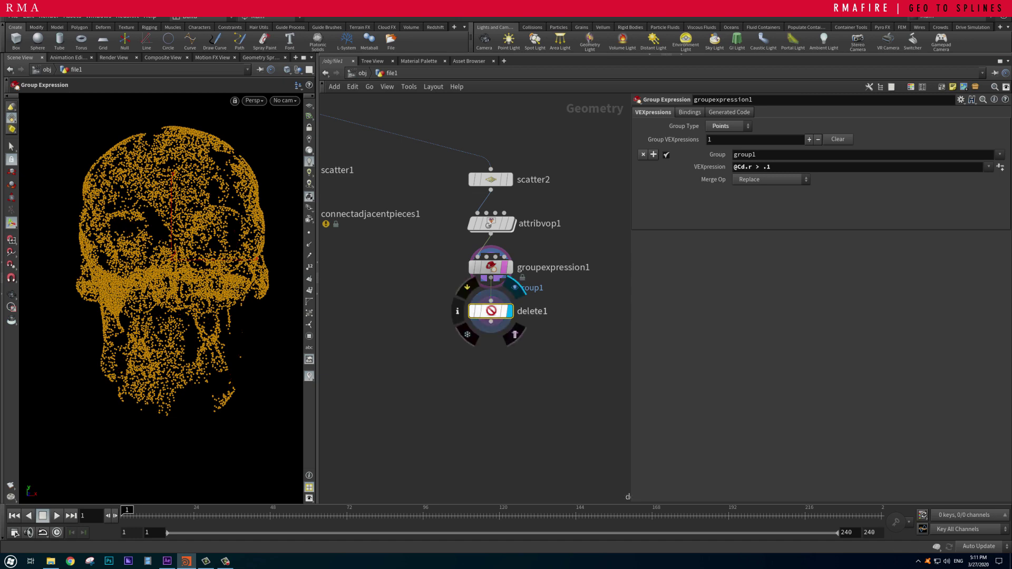
Step: Set delete1 to act on Points, fill its Group with the copied point numbers, and choose Delete Non-Selected
left_click(725, 137)
left_click(719, 150)
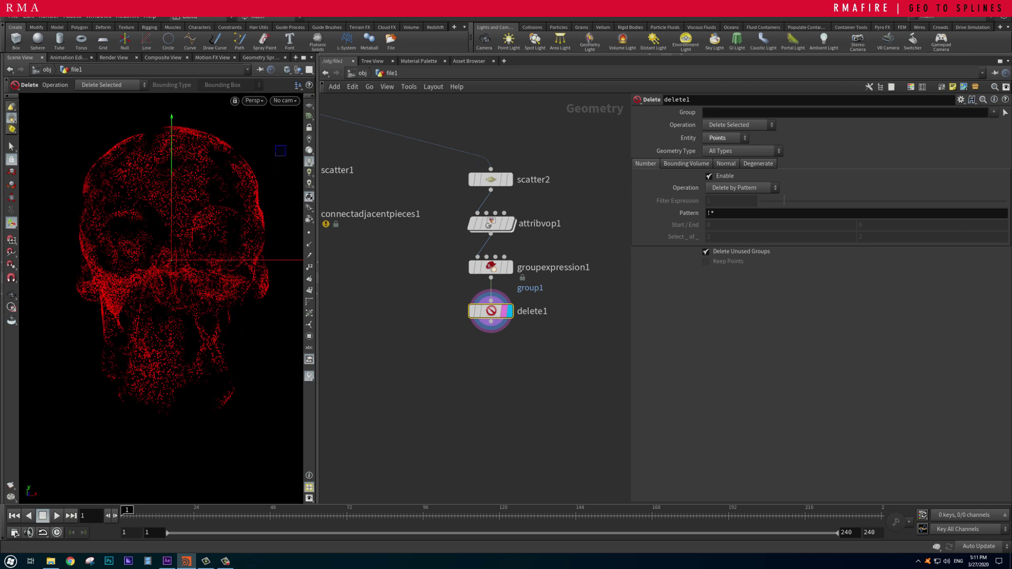
key("ctrl+v")
left_click(737, 124)
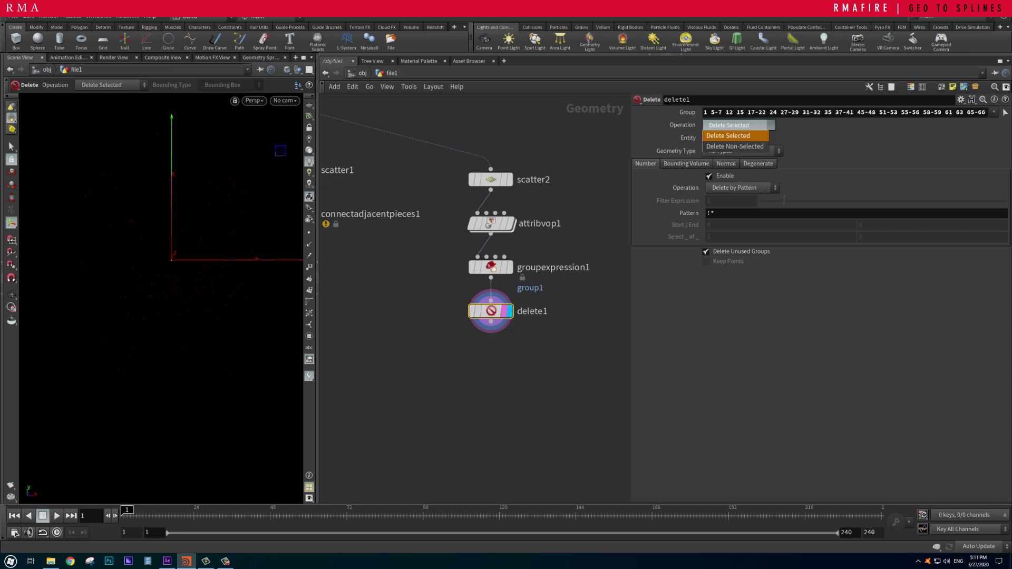
left_click(735, 136)
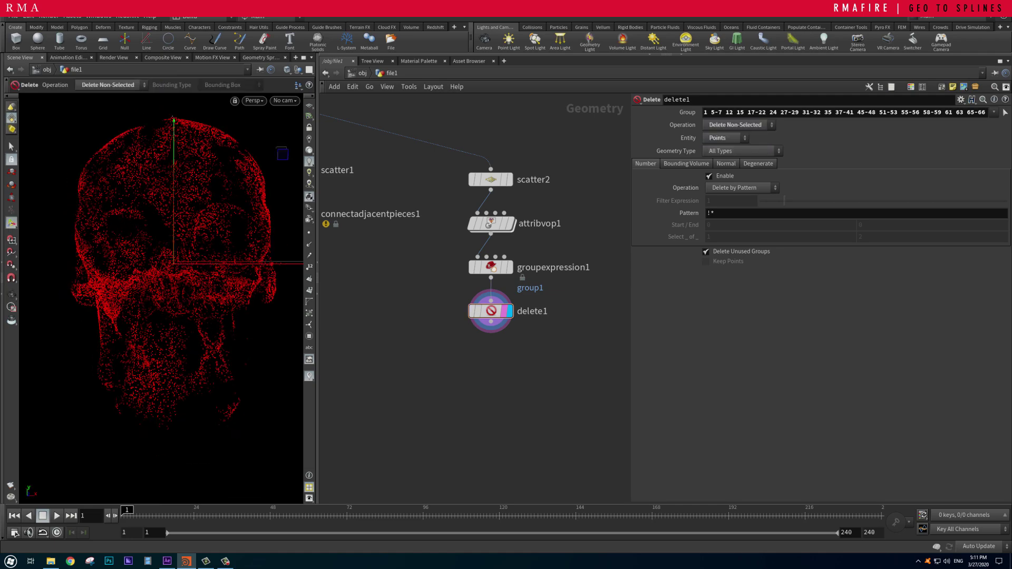
key("Escape")
mouse_move(161, 285)
left_mouse_down()
mouse_move(189, 287)
mouse_move(168, 293)
left_mouse_up()
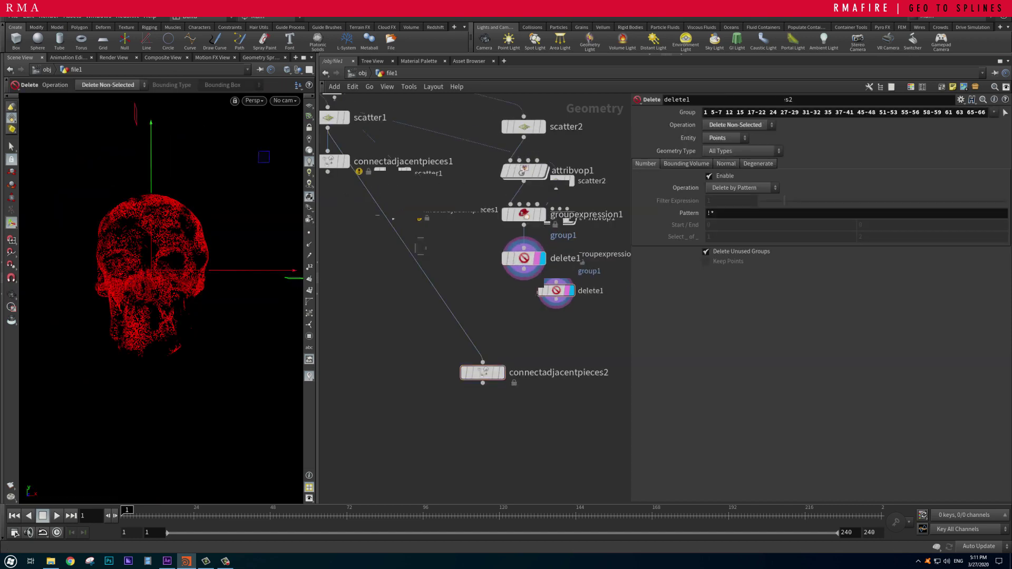
Step: Paste a copy of the Connect Adjacent Pieces node, feed it from delete1, and display it
left_click_drag(523, 269, 482, 372)
key("ctrl+v")
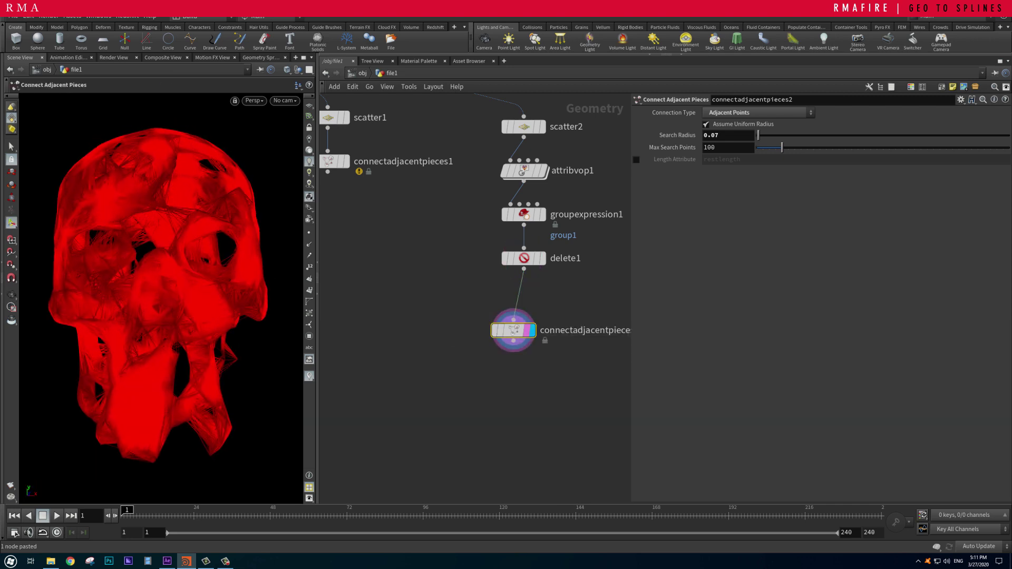
key("Escape")
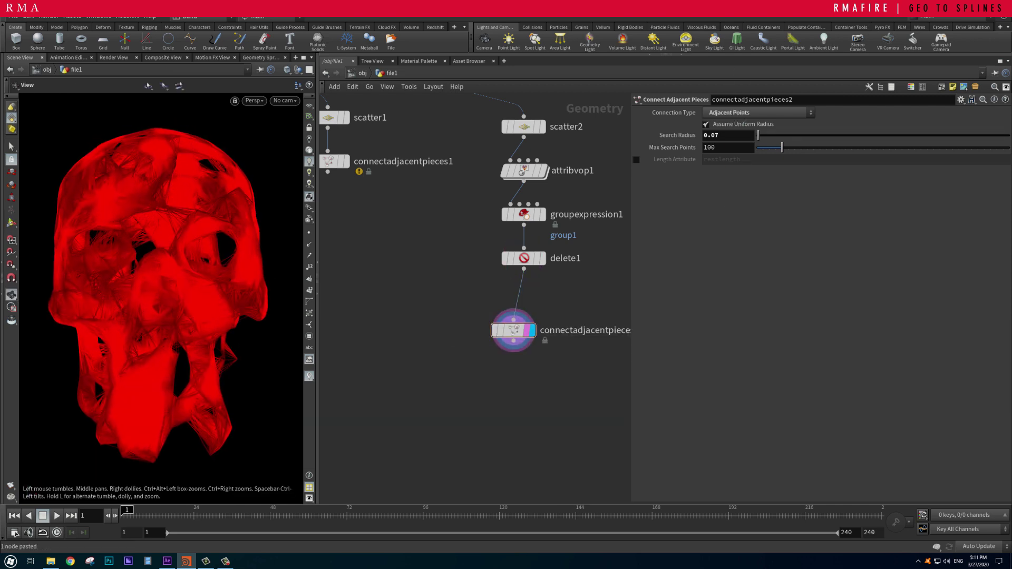
Step: Set the Search Radius of connectadjacentpieces2 to 0.02 and inspect the skull's connecting lines up close
middle_click_drag(735, 136, 748, 154)
left_click_drag(84, 303, 253, 290)
scroll(161, 298, "up", 10)
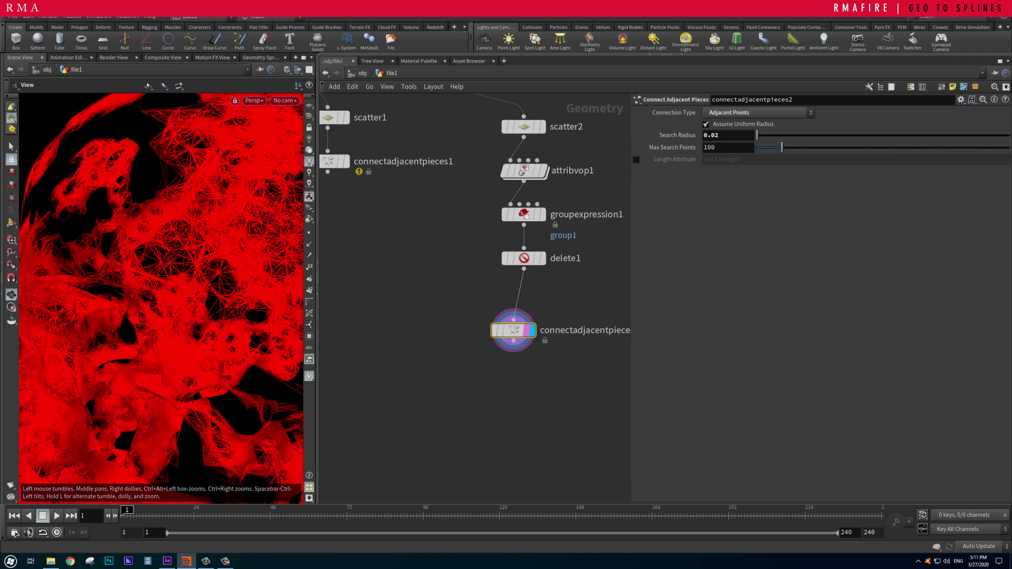
scroll(162, 298, "down", 10)
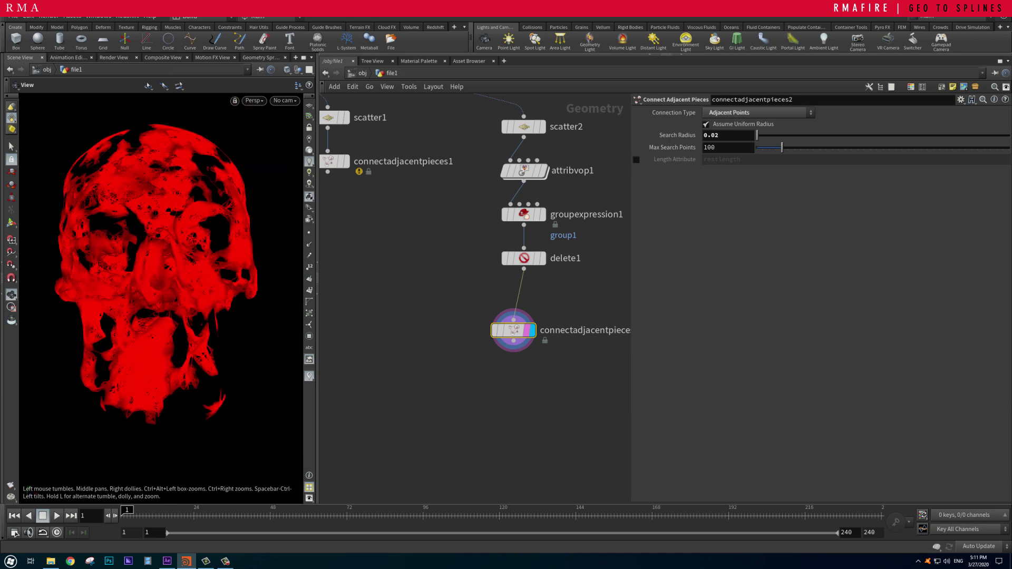
Step: Duplicate the five-node chain from scatter2 to connectadjacentpieces2 and place the copy beside the original
scroll(329, 311, "down", 4)
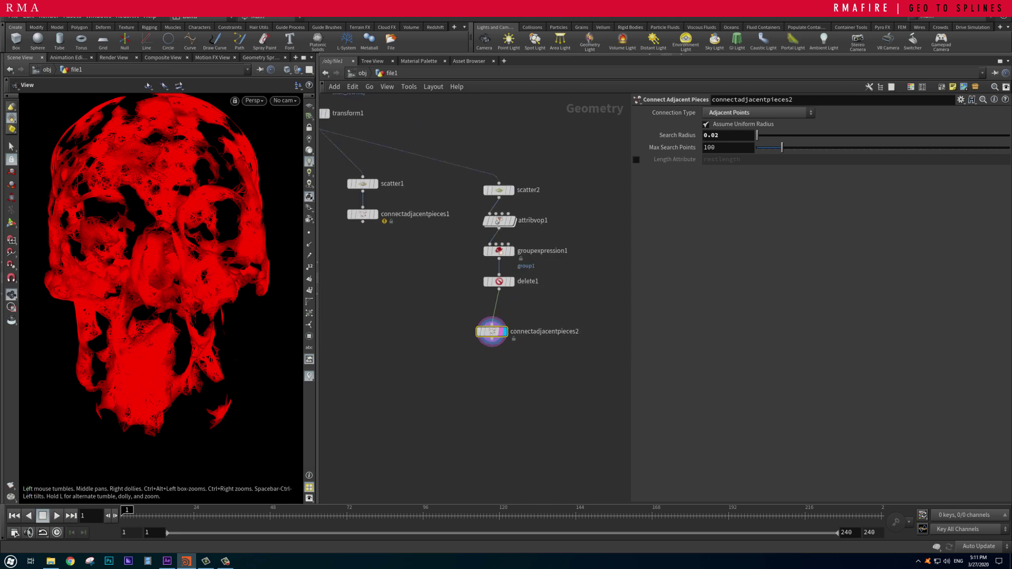
scroll(485, 374, "down", 3)
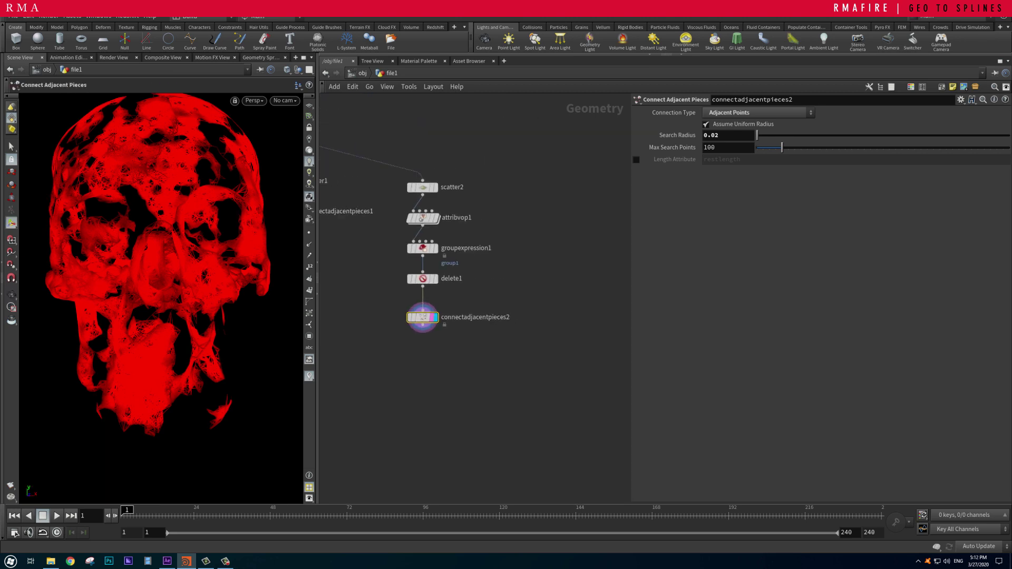
scroll(485, 374, "up", 3)
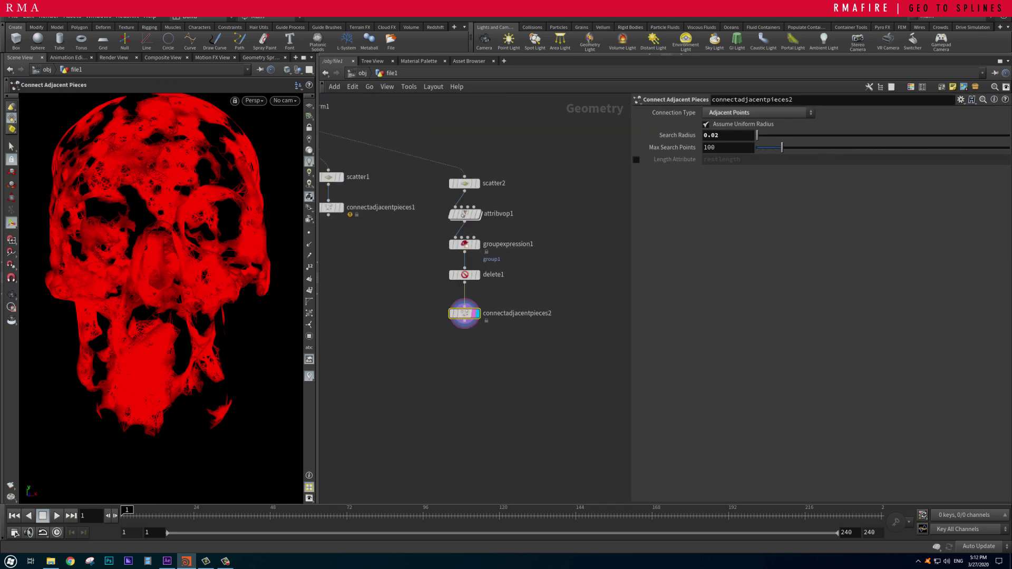
key("ctrl+v")
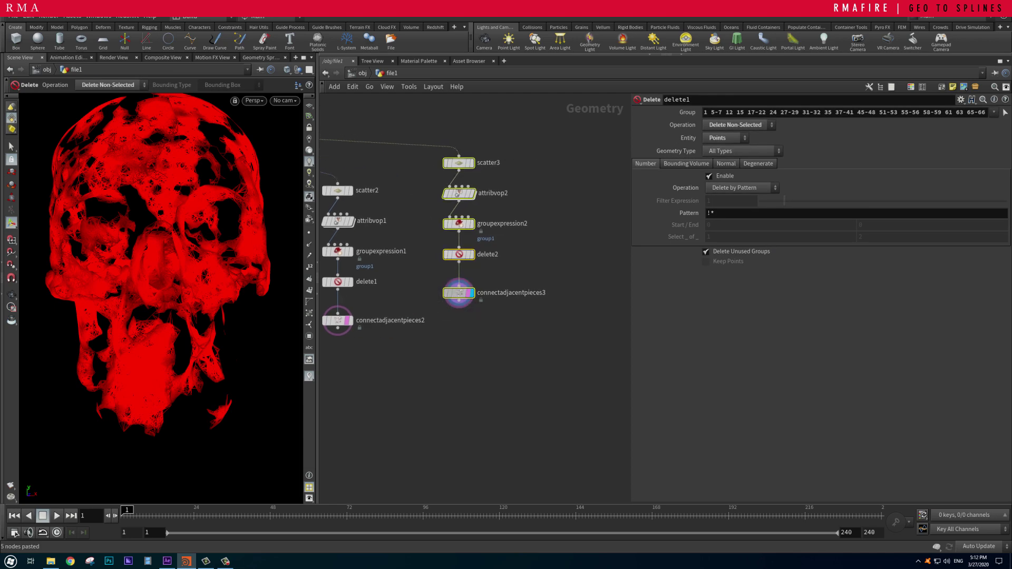
left_click_drag(492, 288, 535, 252)
scroll(535, 252, "up", 2)
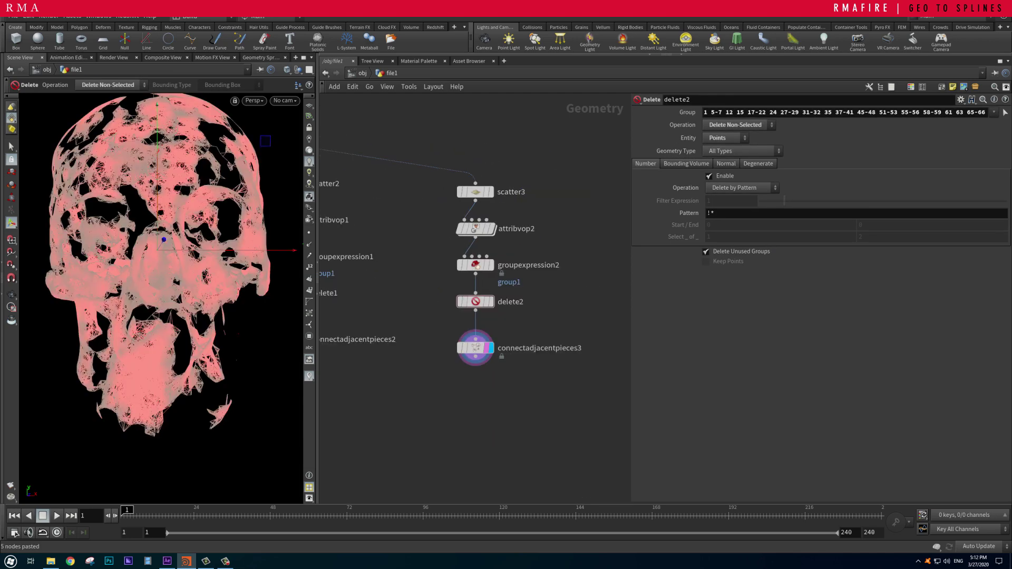
Step: Reduce the Force Total Count of scatter3 to 14997
left_click(475, 191)
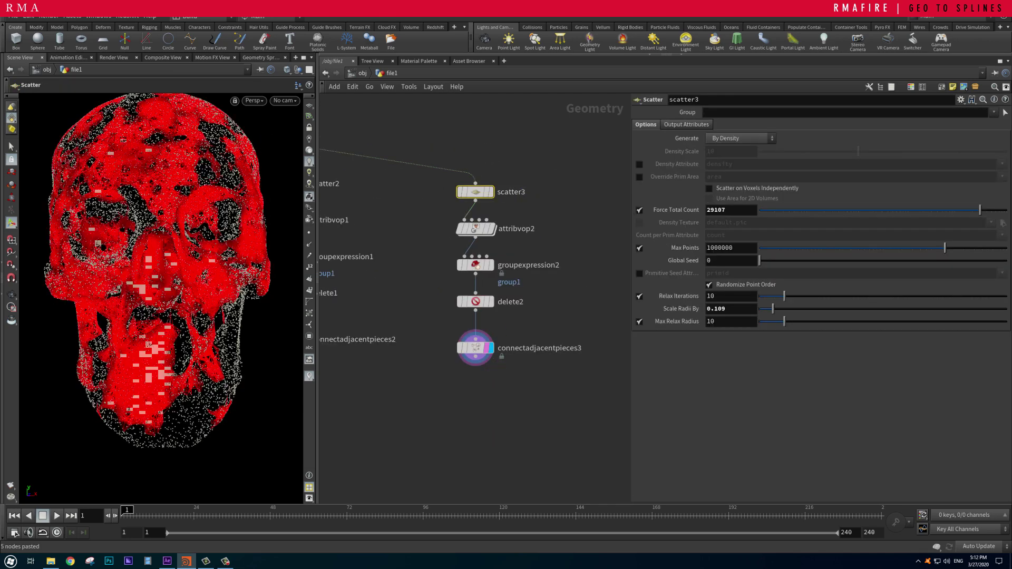
left_click_drag(980, 209, 966, 210)
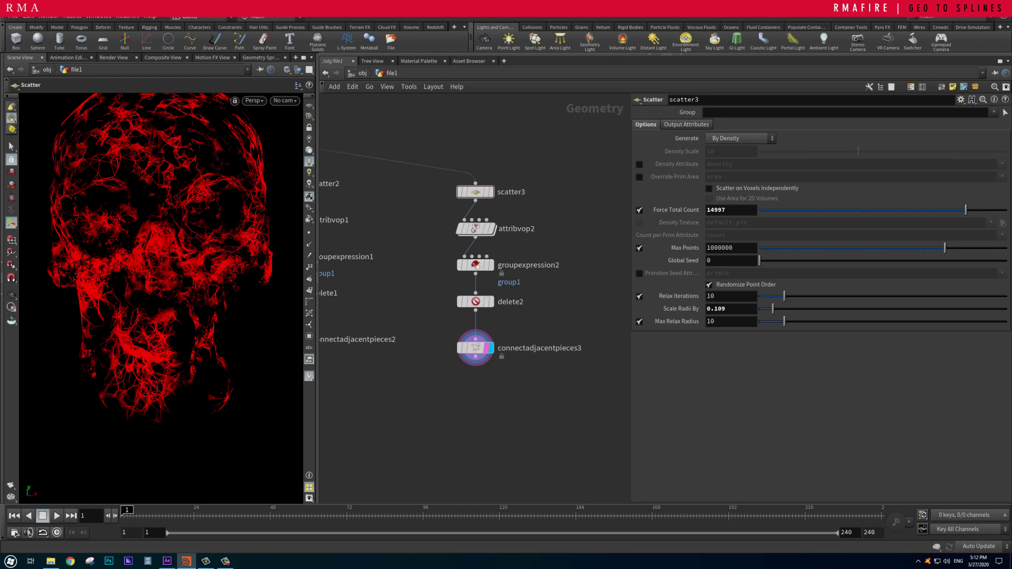
key("Escape")
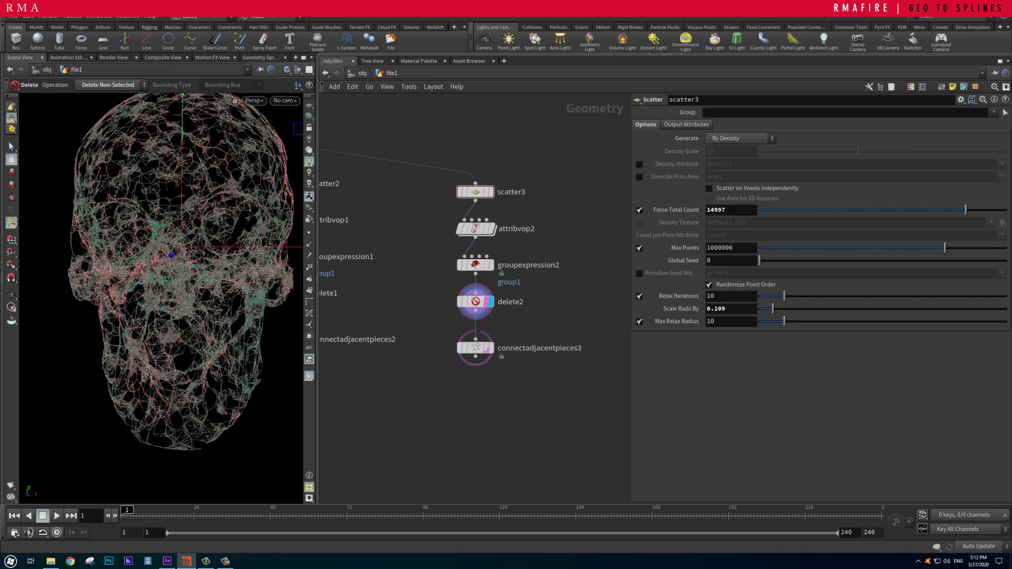
Step: Compare the displayed points of delete2 with the connected lines of connectadjacentpieces3
mouse_move(475, 302)
left_click(490, 347)
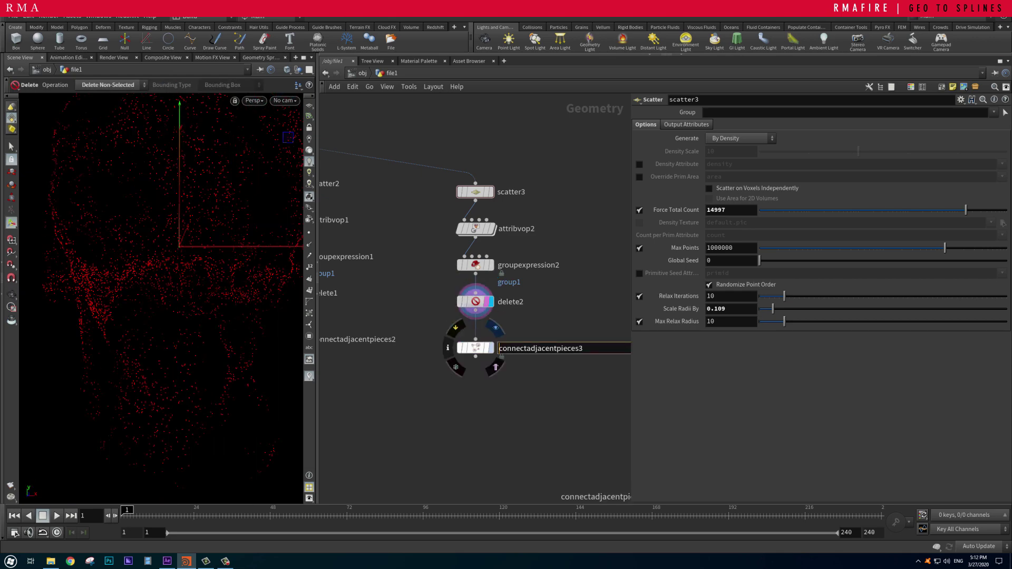
left_click(490, 301)
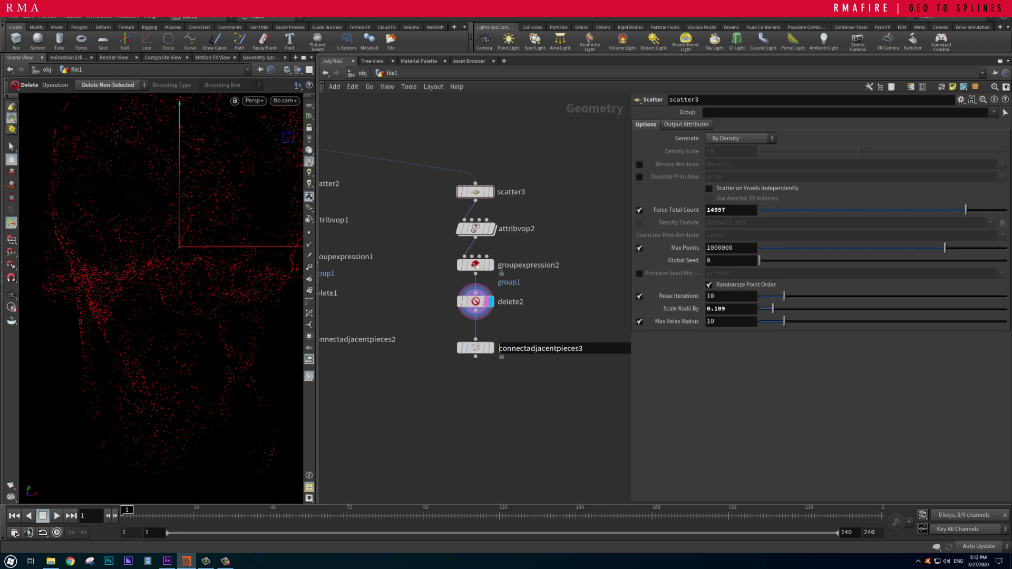
left_click(490, 348)
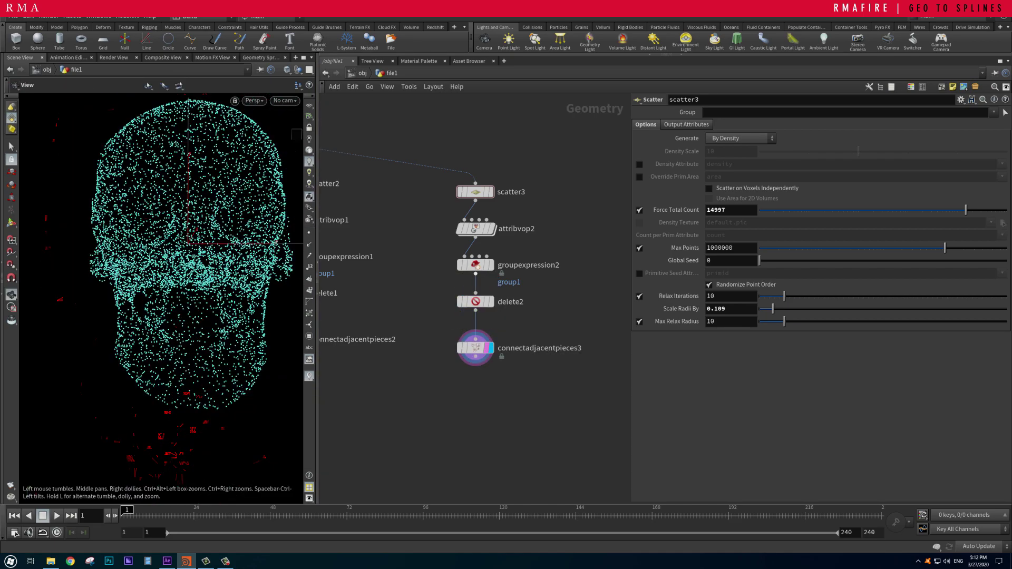
left_click(490, 301)
left_click_drag(158, 264, 79, 263)
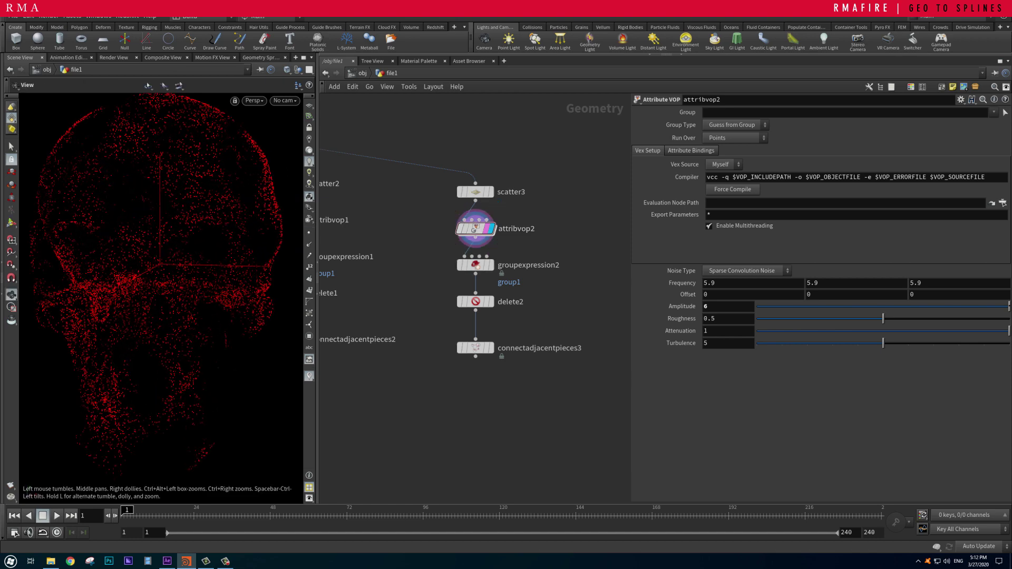
Step: Display attribvop2 and groupexpression2 in turn to examine the colored and grouped points
key("Return")
left_click(475, 265)
left_click(475, 228)
left_click(475, 265)
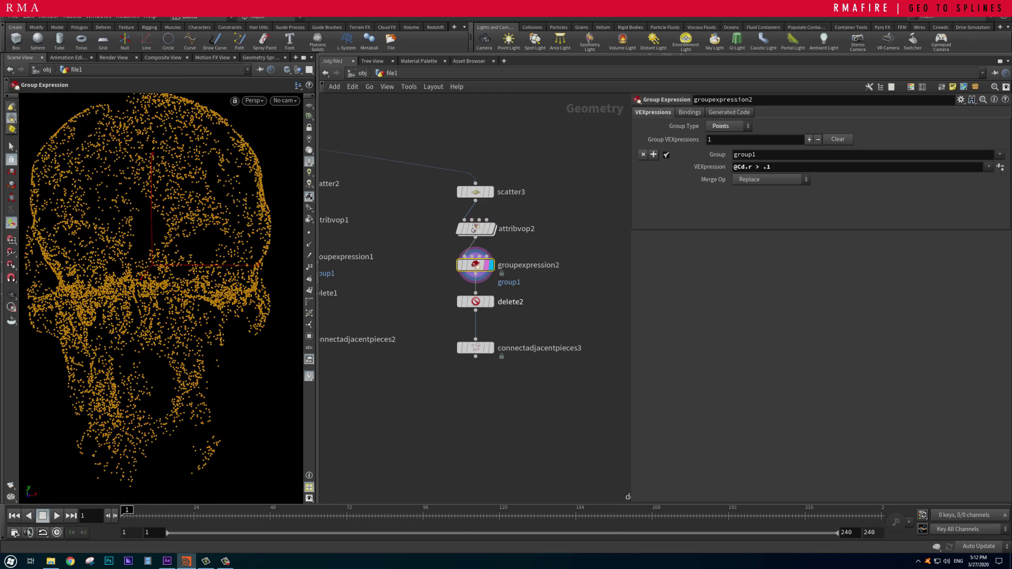
key("Return")
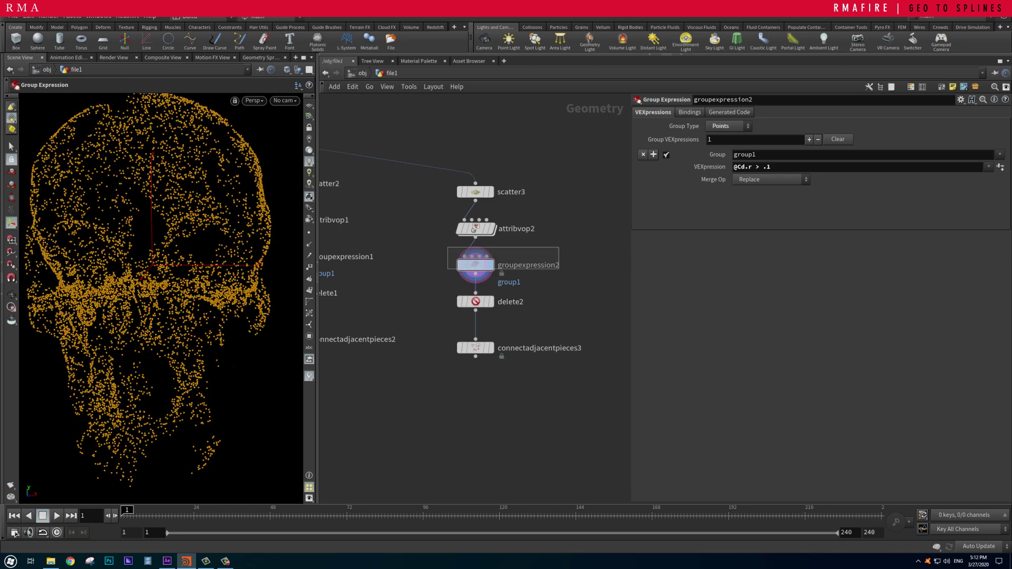
Step: Set delete2's Operation to Delete Selected and display connectadjacentpieces3 to inspect its lines
left_click(475, 301)
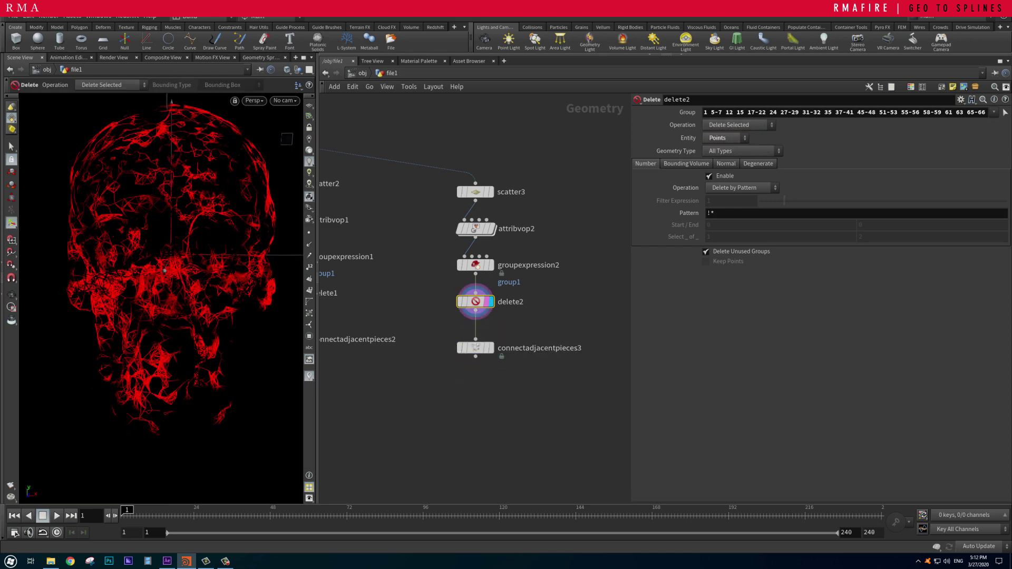
left_click(491, 348)
scroll(161, 296, "up", 5)
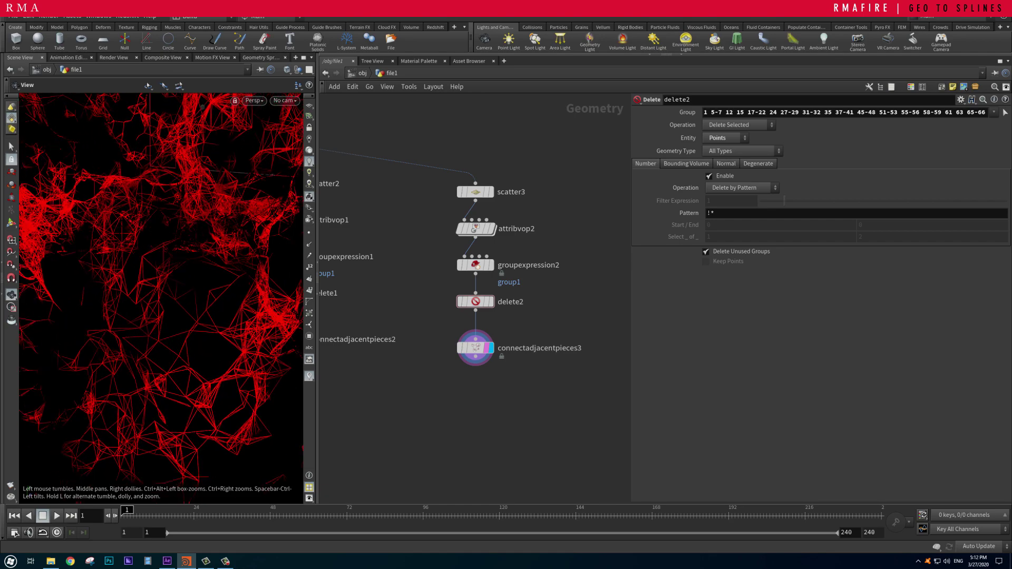
scroll(148, 311, "down", 8)
Step: Compare the line density of connectadjacentpieces2 with that of connectadjacentpieces3 on the skull
left_click_drag(147, 312, 104, 285)
key("Return")
middle_click_drag(421, 342, 474, 316)
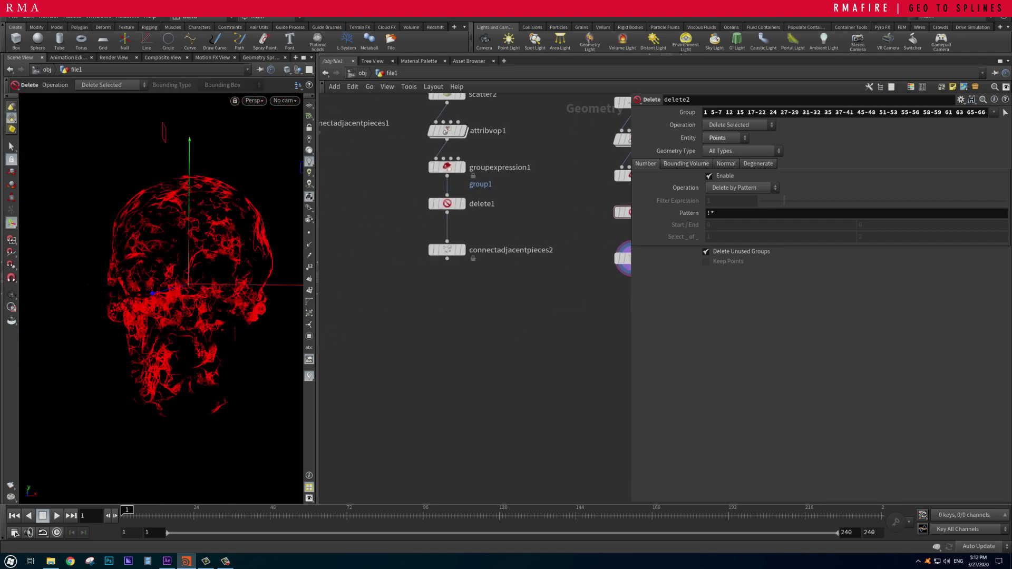
left_click(463, 250)
mouse_move(104, 285)
left_mouse_down()
mouse_move(121, 279)
mouse_move(95, 282)
mouse_move(105, 284)
left_mouse_up()
middle_click_drag(527, 237, 373, 239)
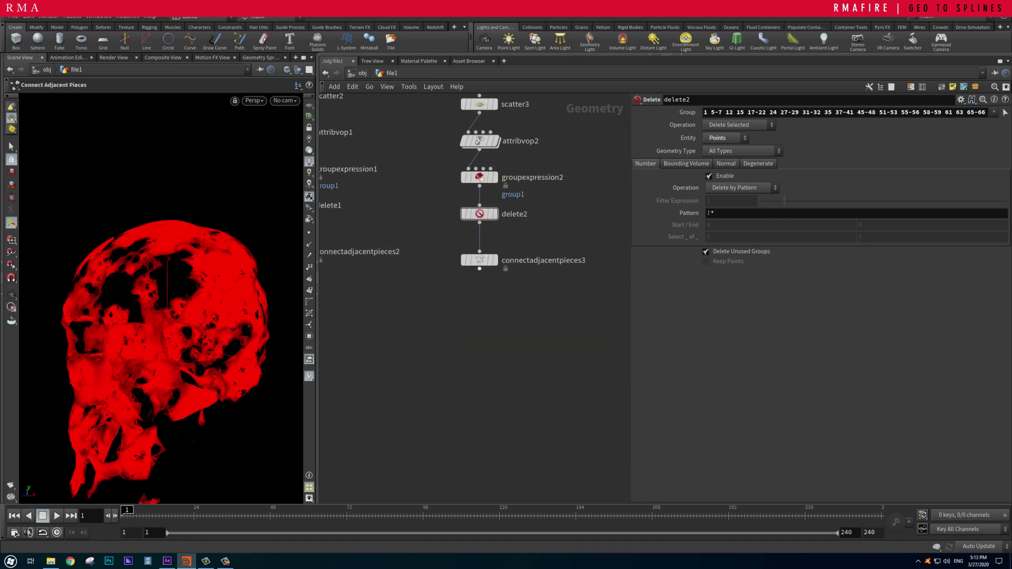
left_click(494, 260)
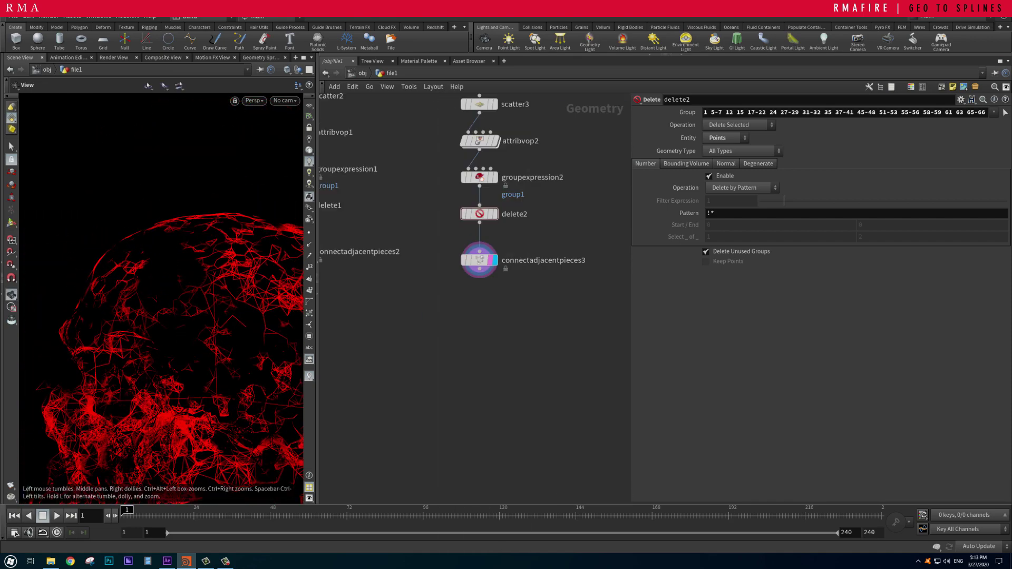
Step: Add a Delete node below connectadjacentpieces3 and enable its bounding volume as a Bounding Sphere
left_click(440, 316)
left_click(709, 176)
left_click(738, 187)
left_click(736, 196)
scroll(160, 300, "down", 5)
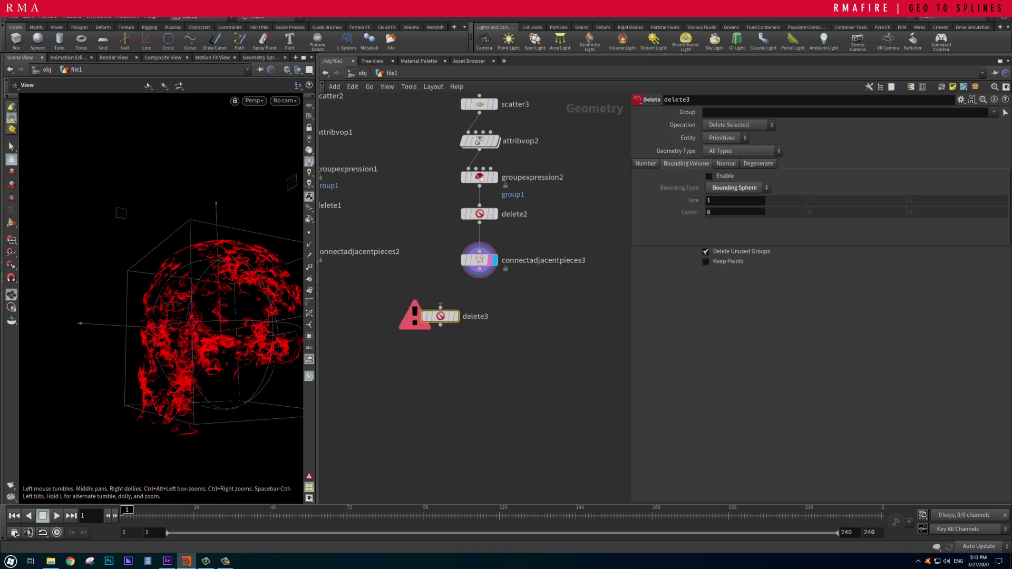
key("ctrl+z")
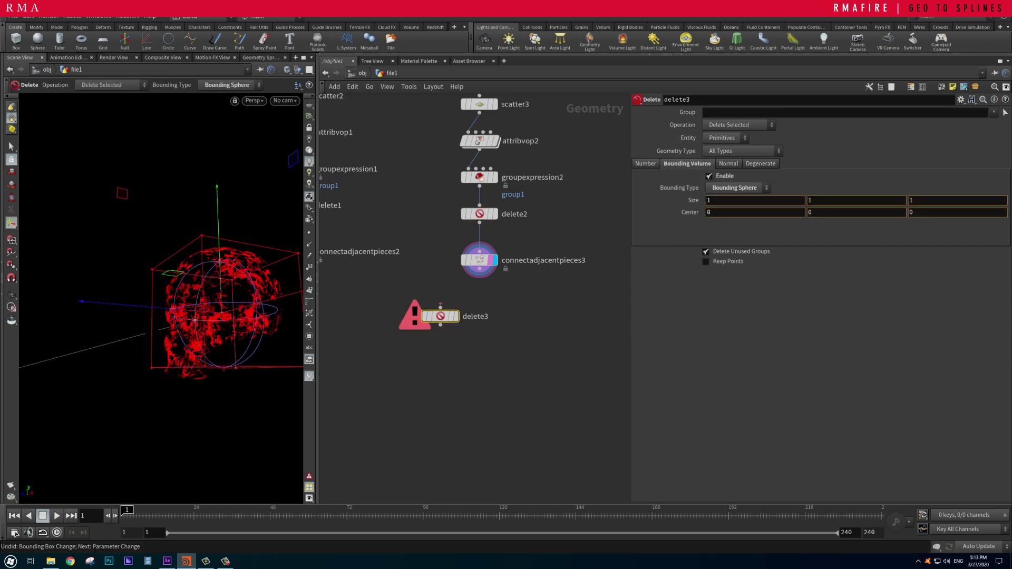
Step: Connect connectadjacentpieces3 to delete3 and set its bounding sphere to size 0.59, centered at 0.11382, 0.571458, 0.0454528 over the skull's top
middle_click_drag(685, 200, 669, 201)
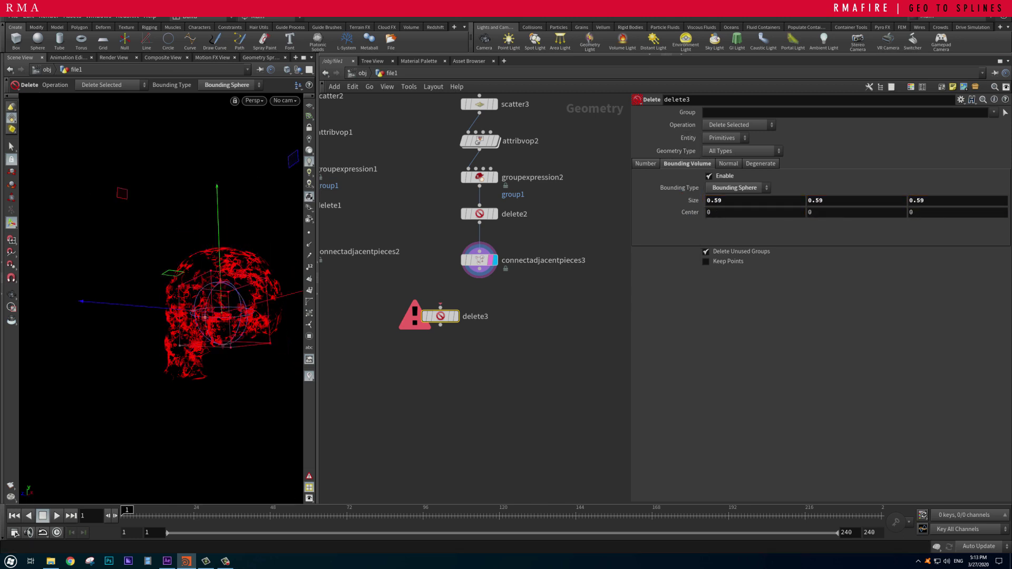
left_click_drag(479, 272, 441, 305)
left_click(454, 316)
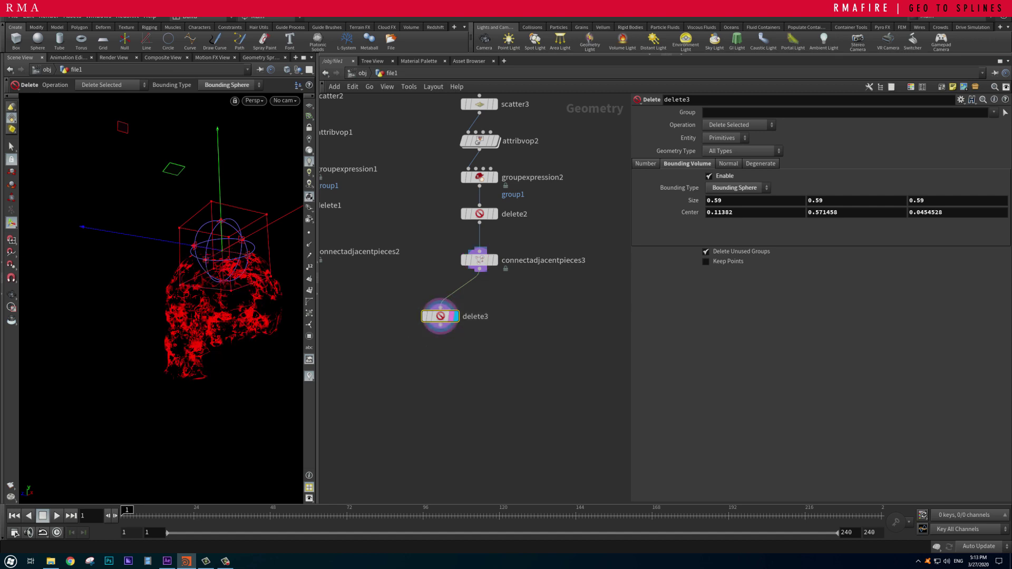
key("r")
left_click(454, 317)
Step: Set delete3's Operation to Delete Non-Selected to keep only the lines inside the sphere, and inspect them
left_click(738, 125)
left_click(737, 137)
key("Escape")
scroll(161, 295, "up", 5)
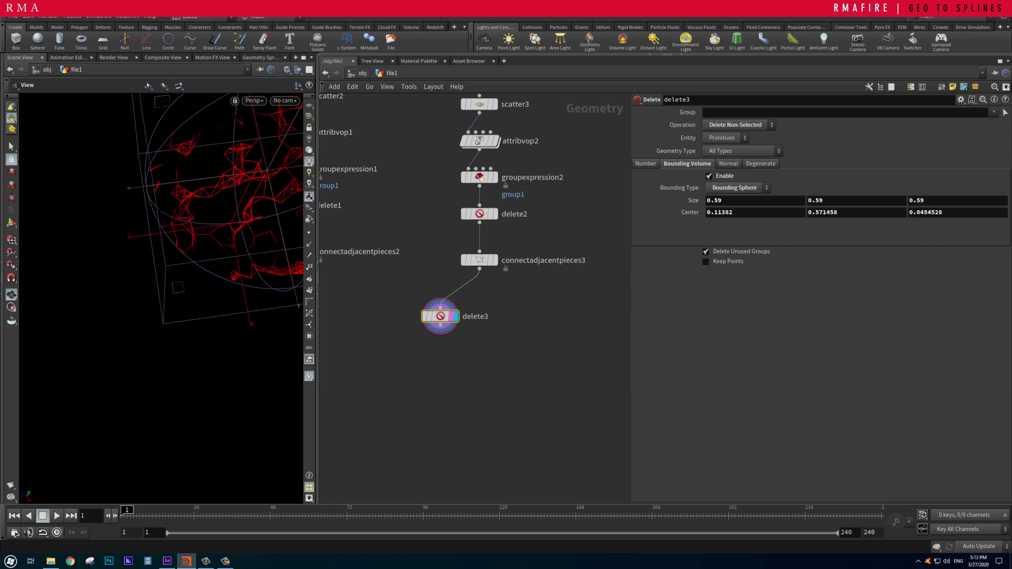
key("Return")
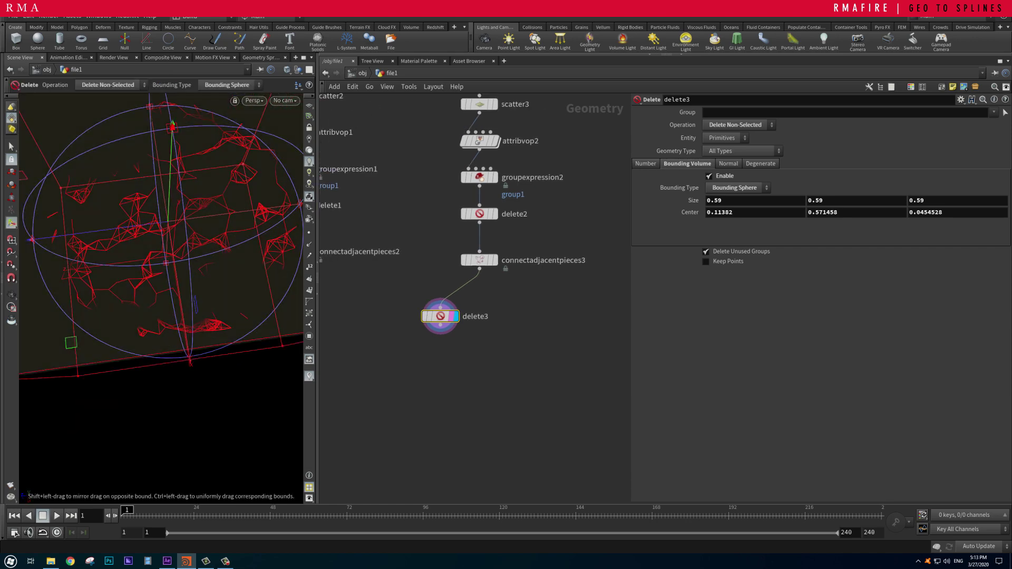
Step: Add a File Cache node below delete3 and cache the current frame to $HIP/Desktop/temp.bgeo, with Load from Disk enabled
key("Return")
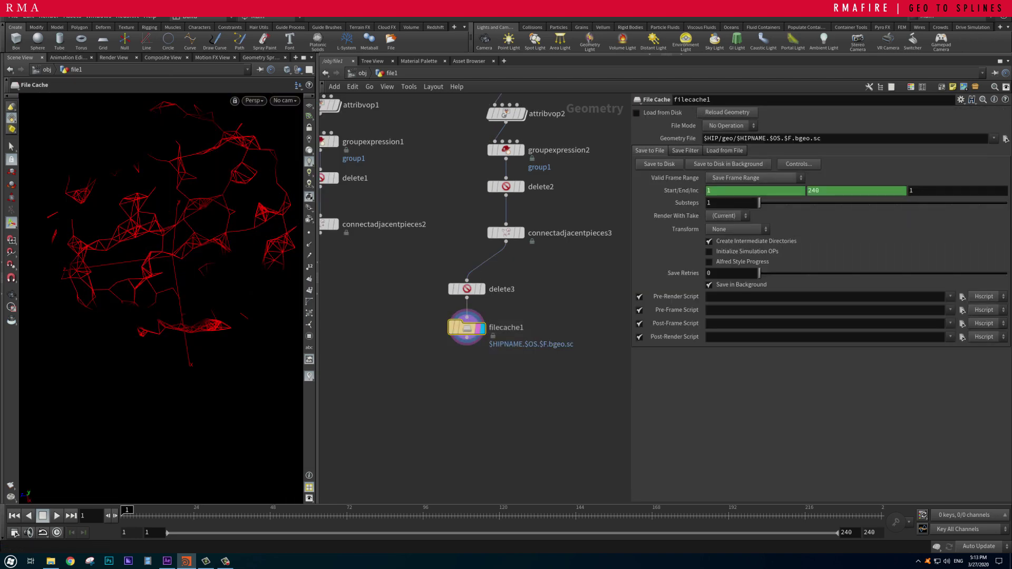
left_click_drag(766, 138, 737, 138)
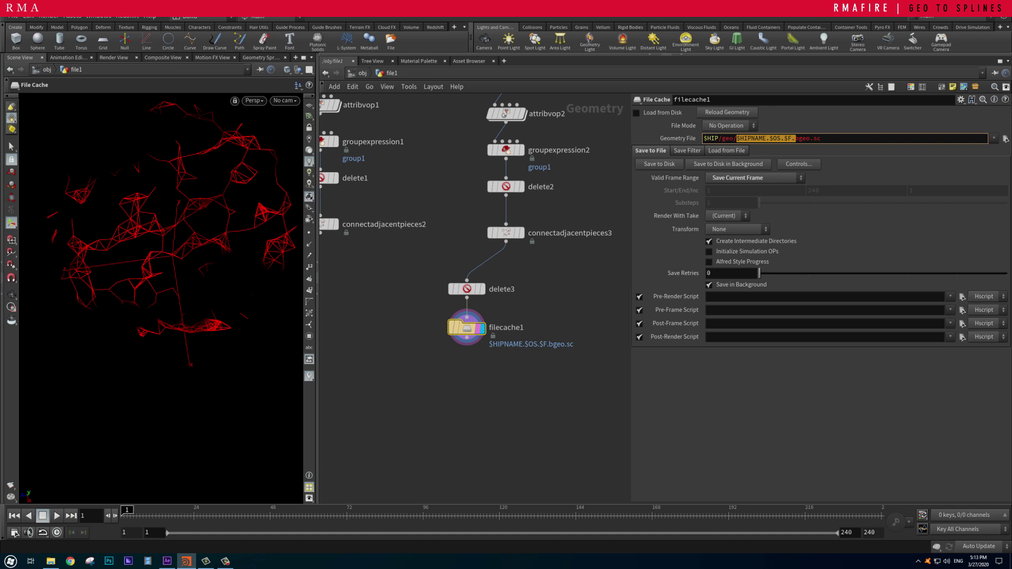
type("tem.")
key("Return")
key("ctrl+z")
type("tem.")
key("Return")
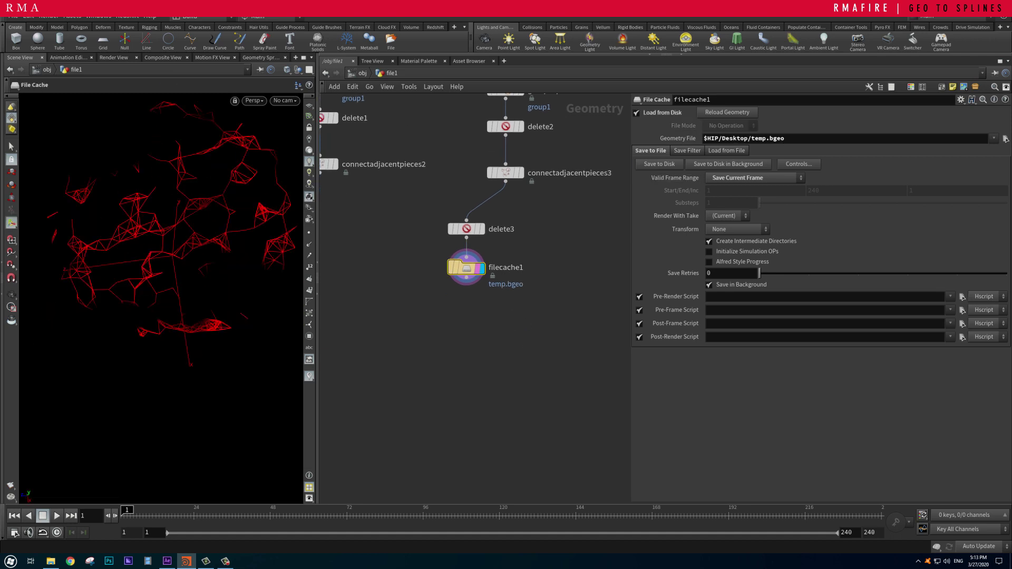
key("Escape")
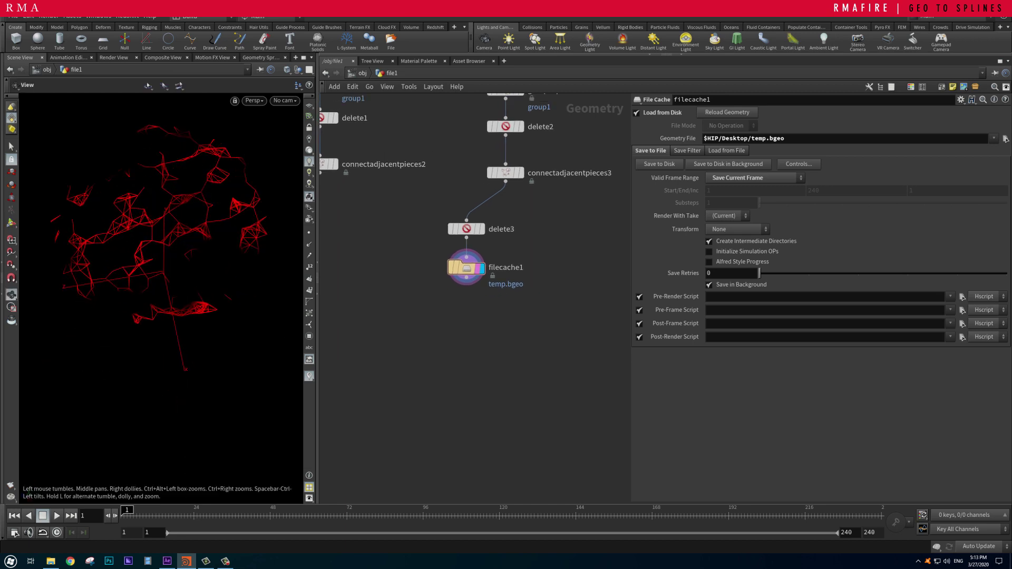
Step: Add a PolyWire node below filecache1 and set its Wire Radius to .01
key("Tab")
type("polyw")
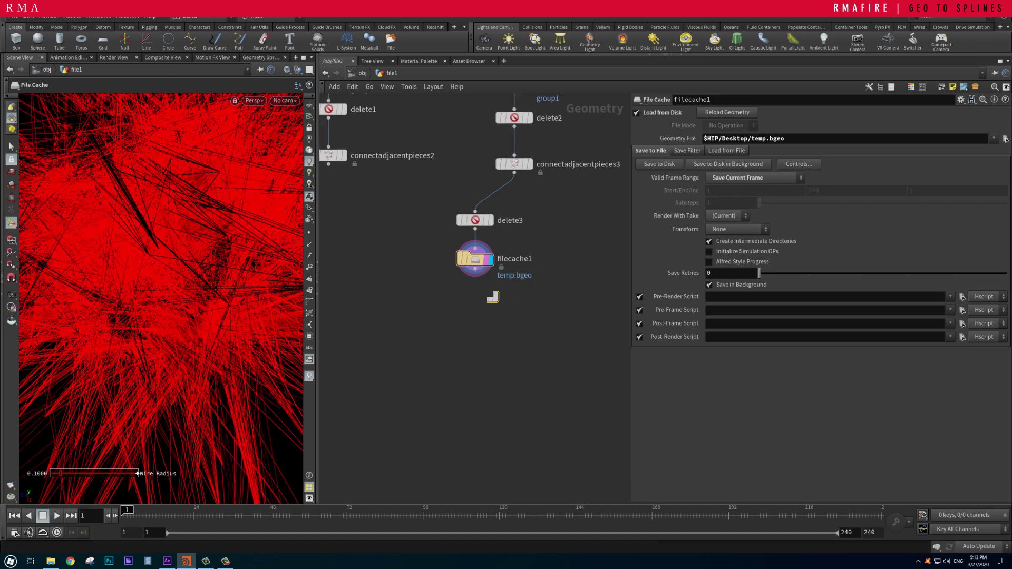
left_click(474, 302)
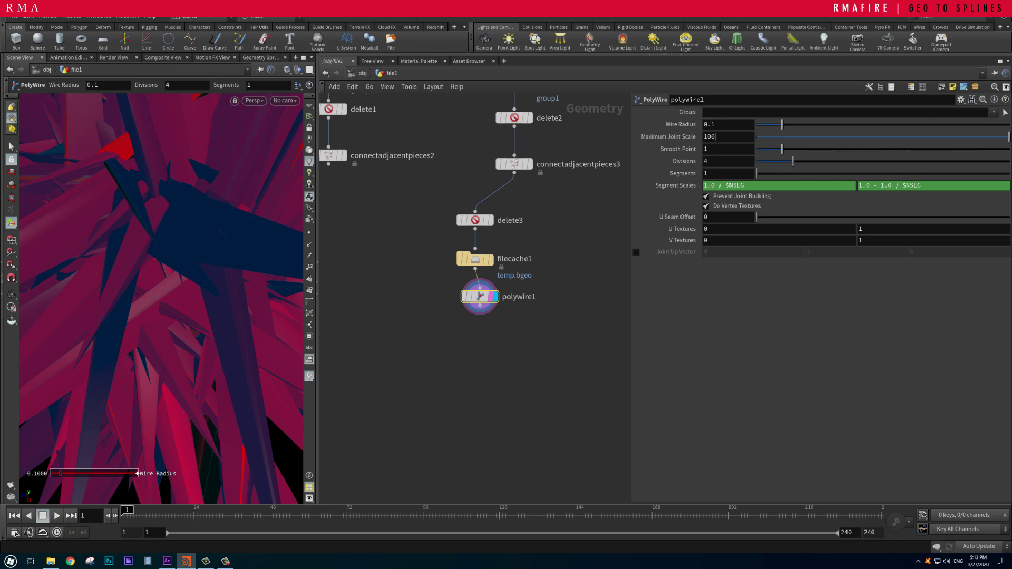
left_click(727, 124)
type(".01")
key("Return")
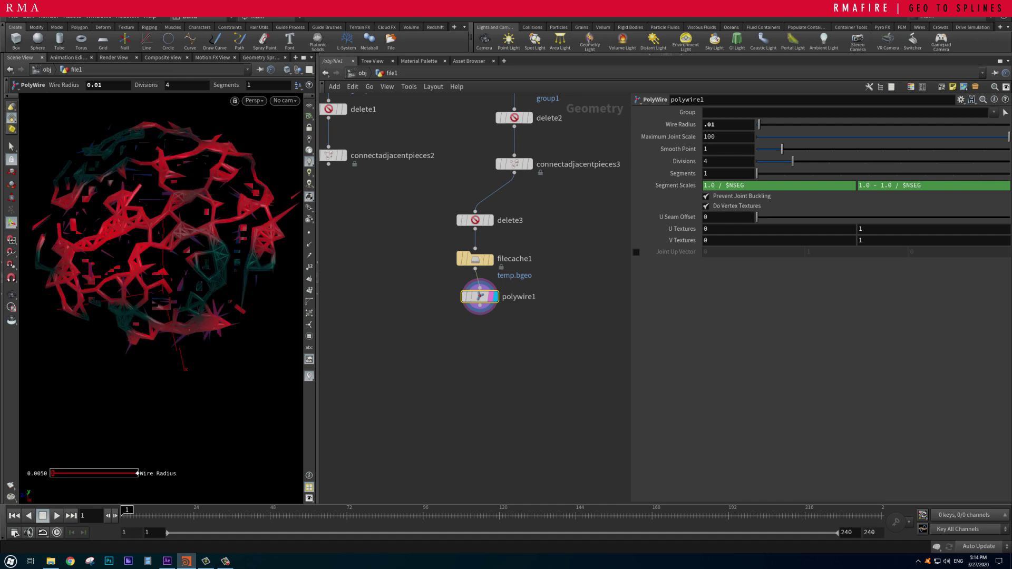
Step: Thin polywire1's Wire Radius to .005 and to .002, inspecting the wires up close
scroll(161, 295, "up", 3)
left_click_drag(161, 295, 190, 263)
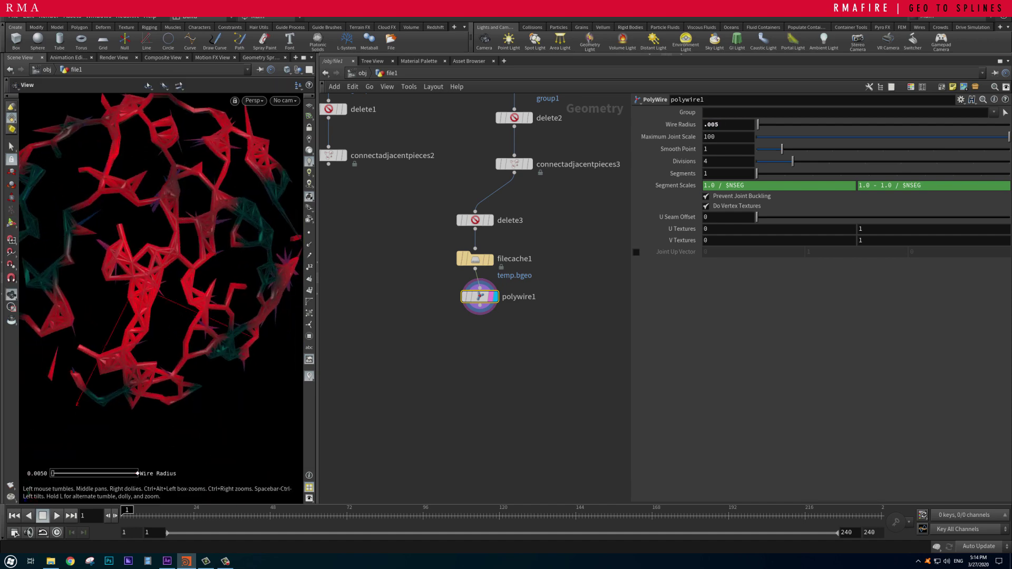
scroll(161, 248, "down", 5)
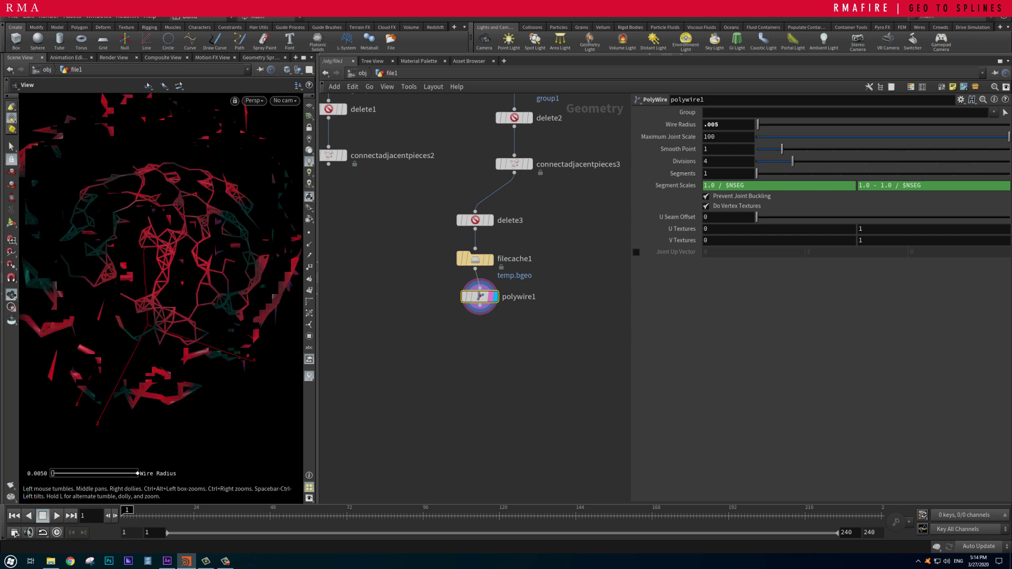
scroll(161, 280, "up", 5)
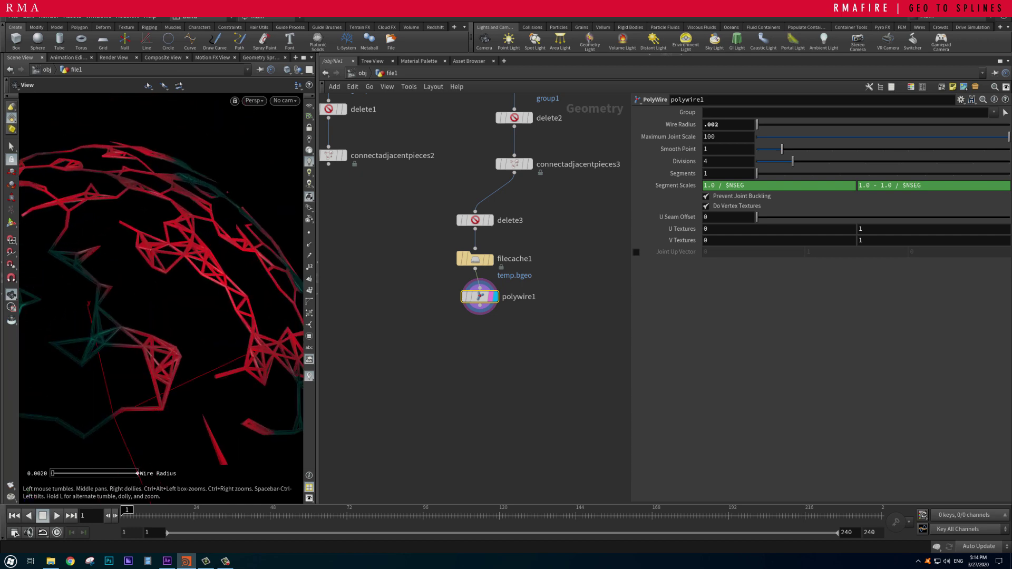
scroll(161, 295, "up", 5)
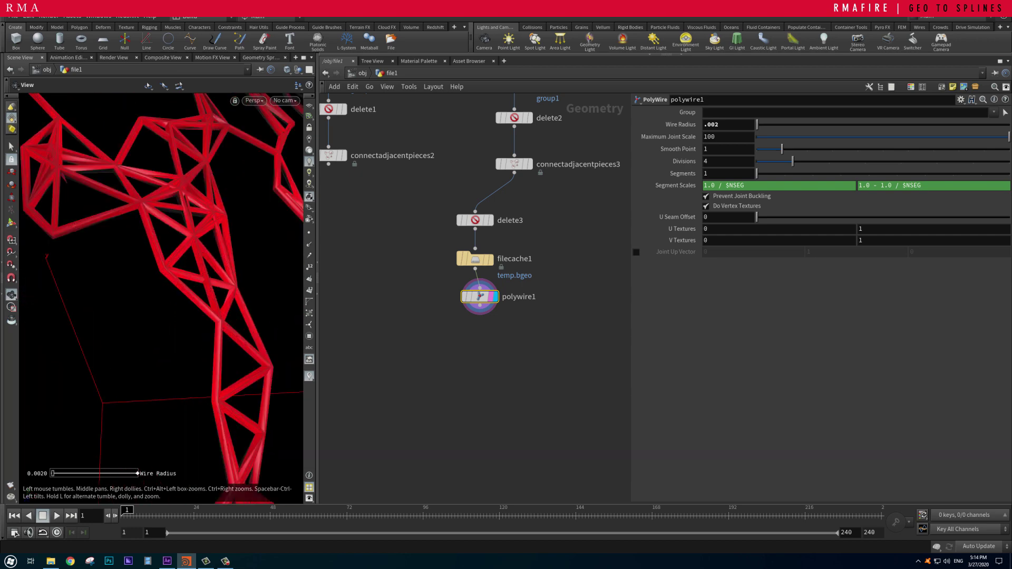
scroll(160, 295, "down", 3)
key("Return")
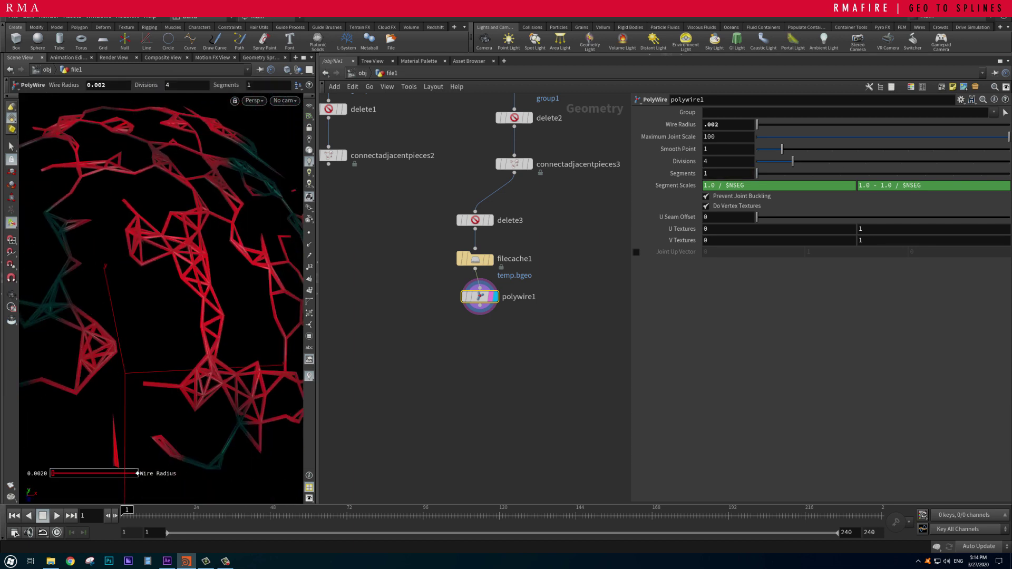
Step: Set polywire1's Segments to 4 and add a VDB from Polygons node below it with a Voxel Size of .01
type("4")
key("ctrl+z")
key("ctrl+y")
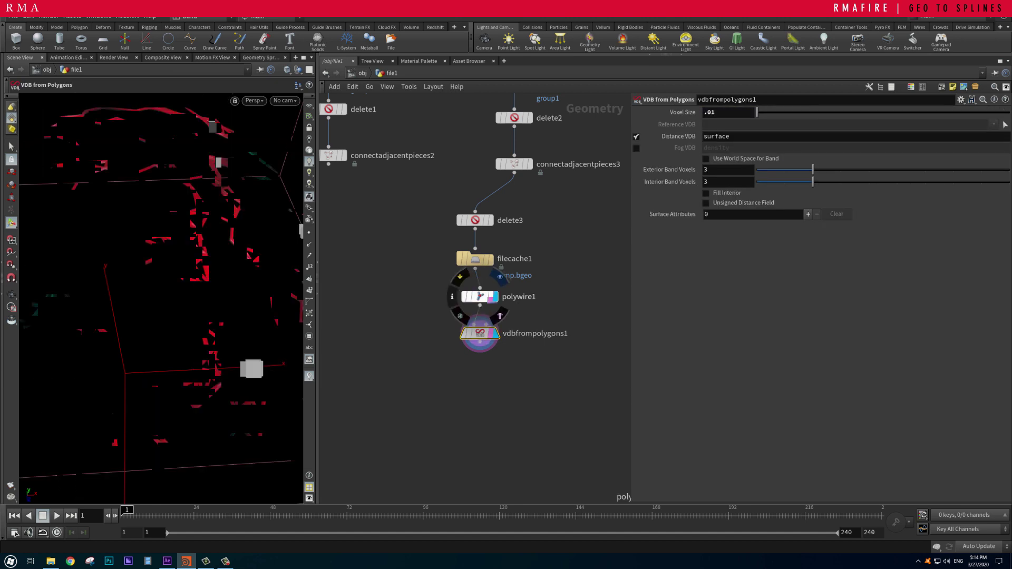
left_click(500, 315)
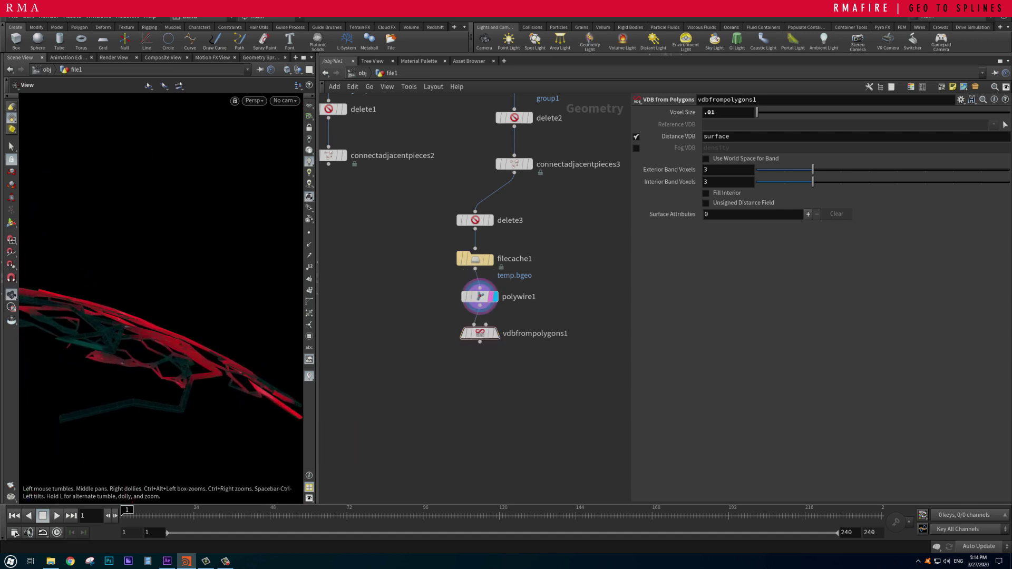
Step: Set polywire1's Wire Radius to .005 and display the vdbfrompolygons1 result
left_click_drag(158, 263, 118, 211)
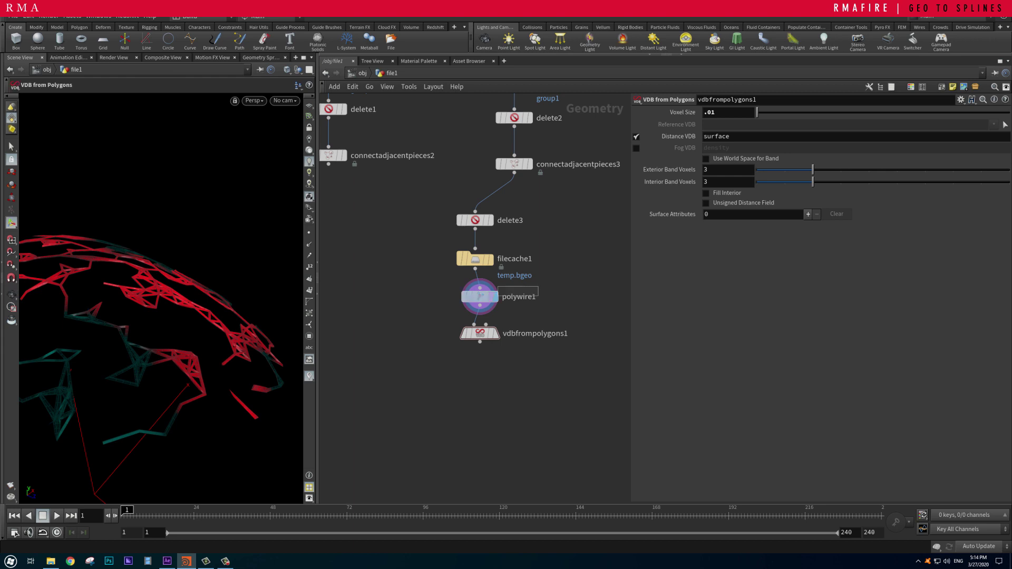
key("Return")
left_click(480, 333)
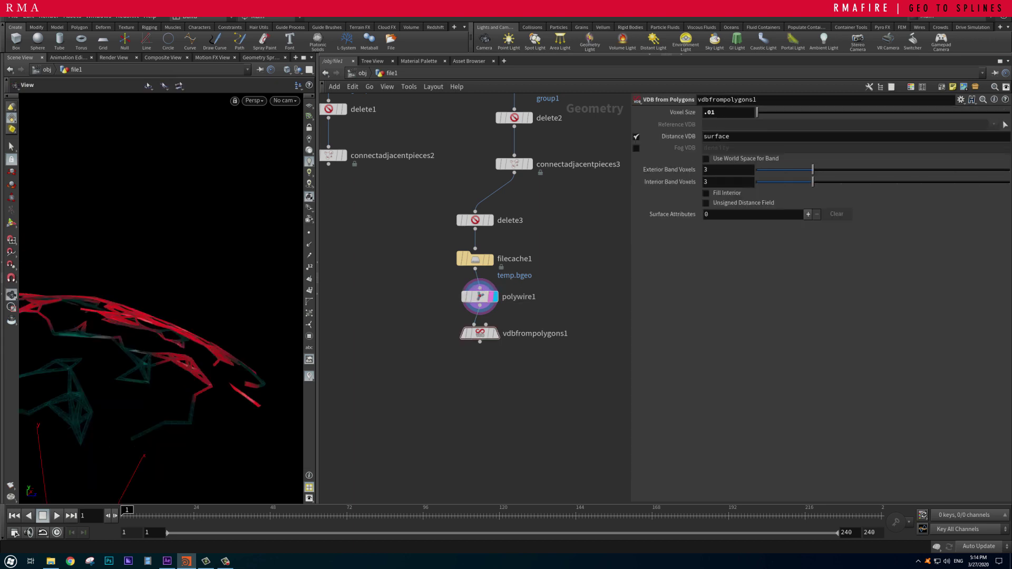
key("Up")
key("r")
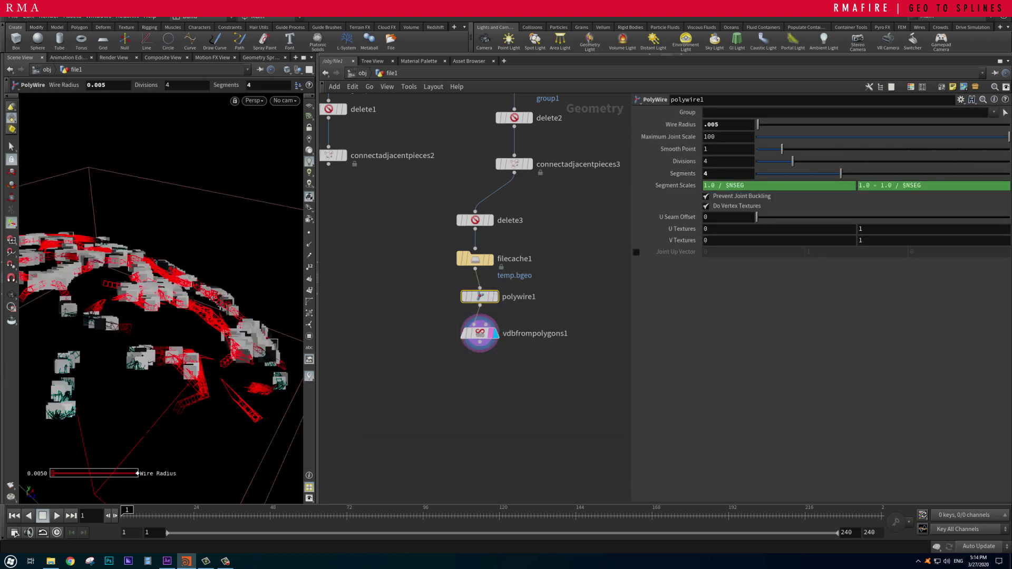
Step: Set vdbfrompolygons1's Voxel Size to .001 and add a Convert VDB node below it that converts to Polygons
key("Down")
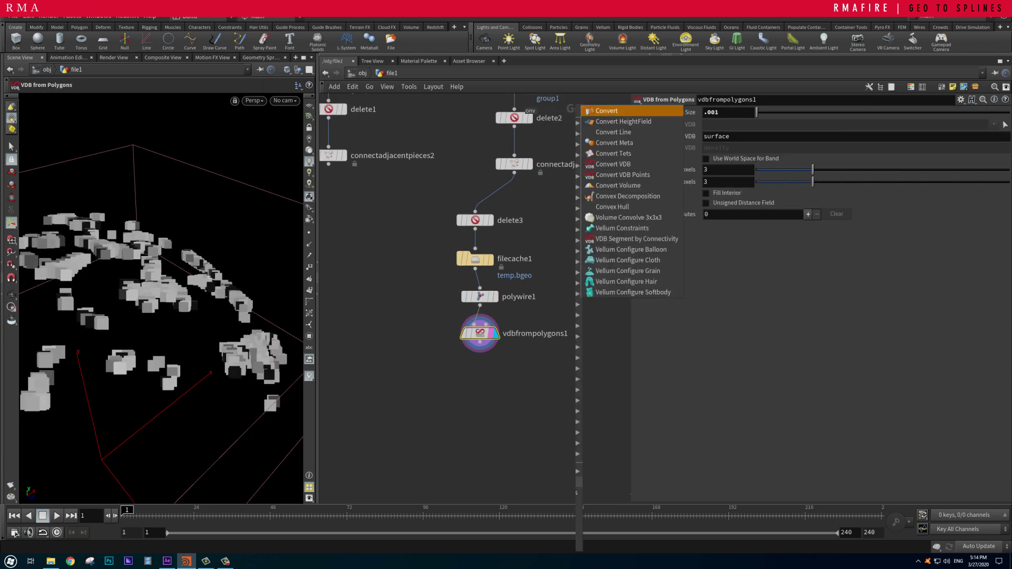
type("0")
key("Return")
left_click(493, 352)
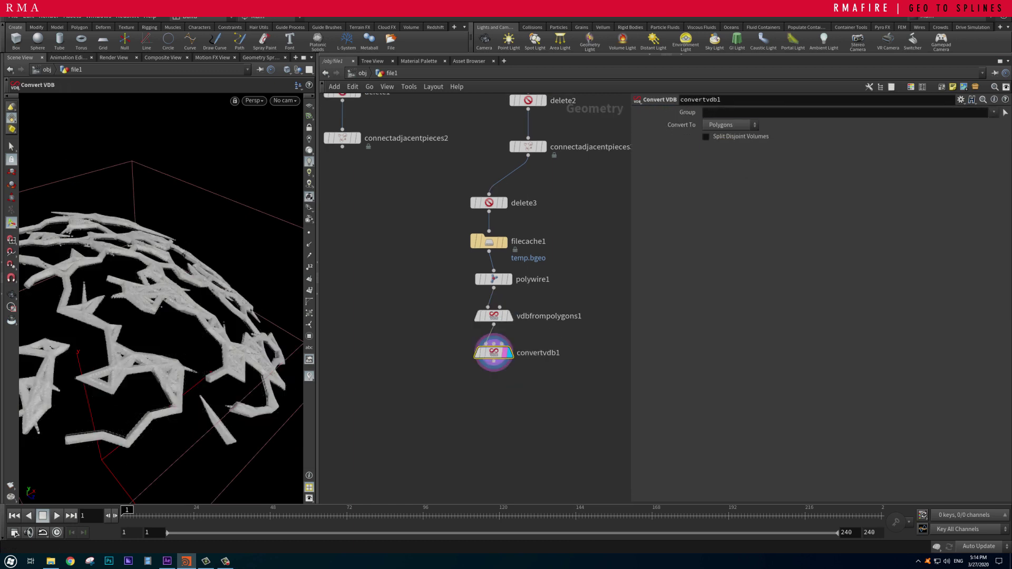
left_click(730, 124)
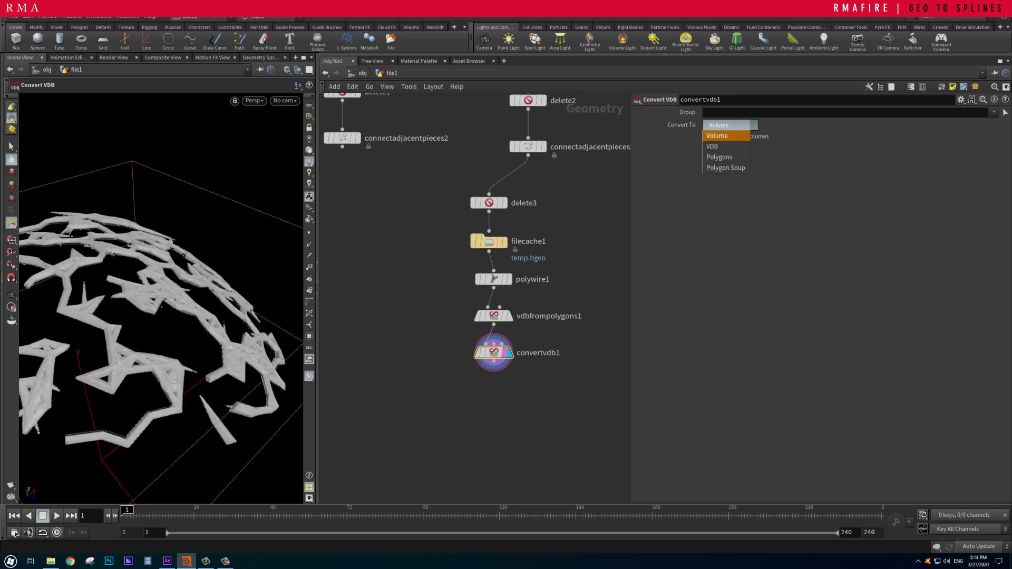
left_click(719, 157)
left_click_drag(158, 295, 174, 294)
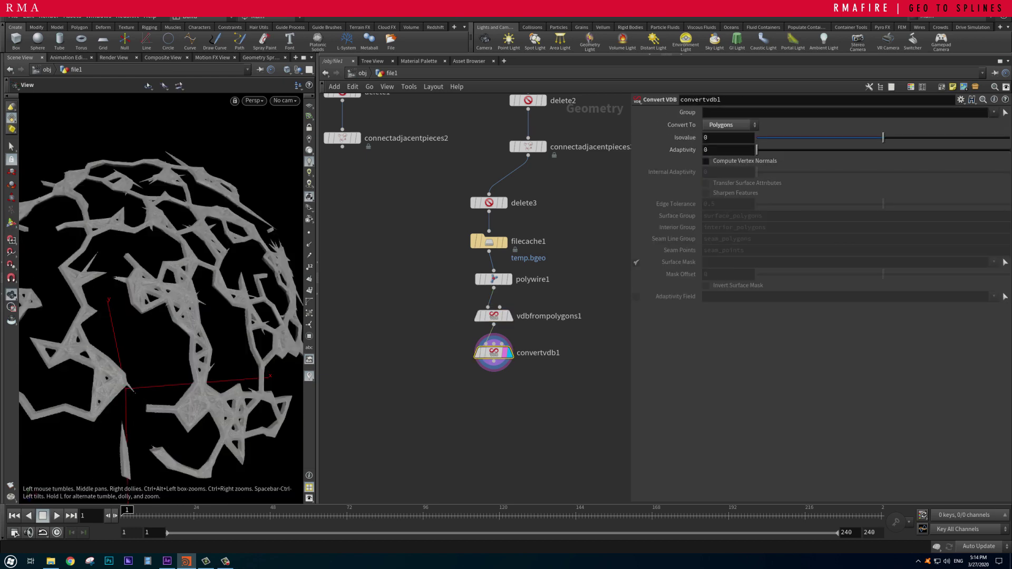
Step: Try coarser Voxel Size values of .005 and .003 on vdbfrompolygons1 and inspect the converted mesh
left_click(494, 315)
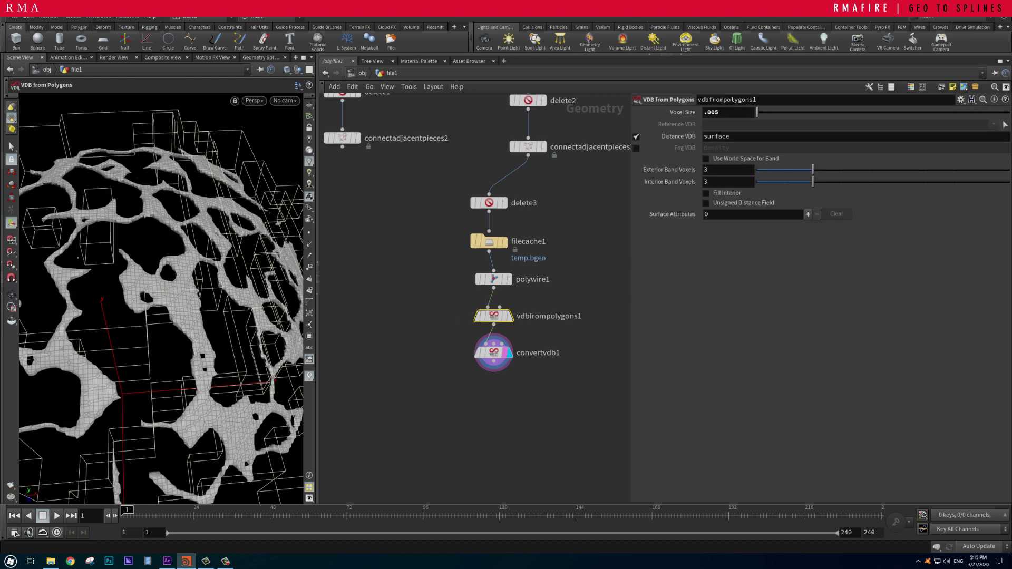
scroll(161, 295, "up", 5)
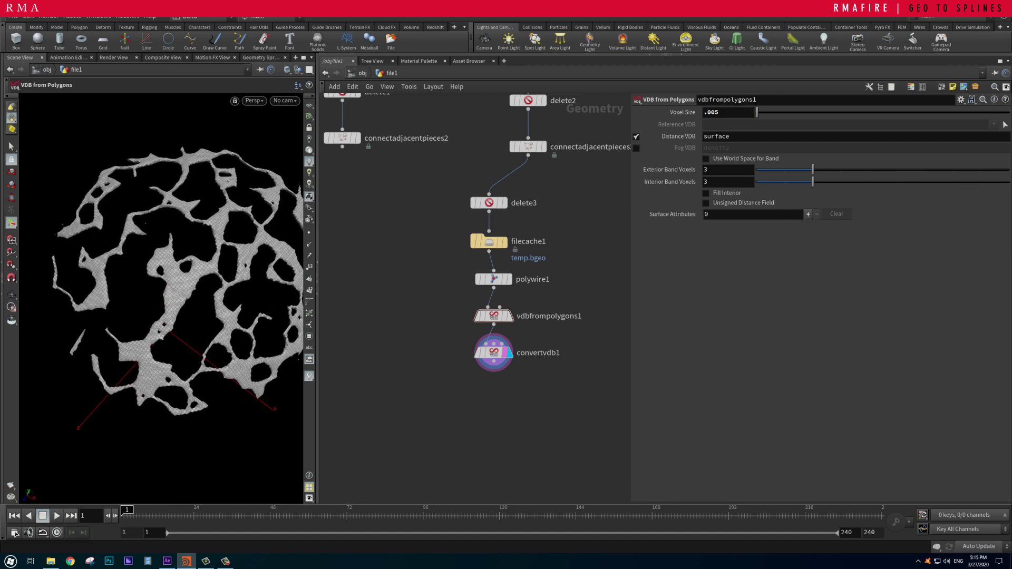
type(".003")
key("Return")
key("Escape")
left_click_drag(158, 274, 169, 253)
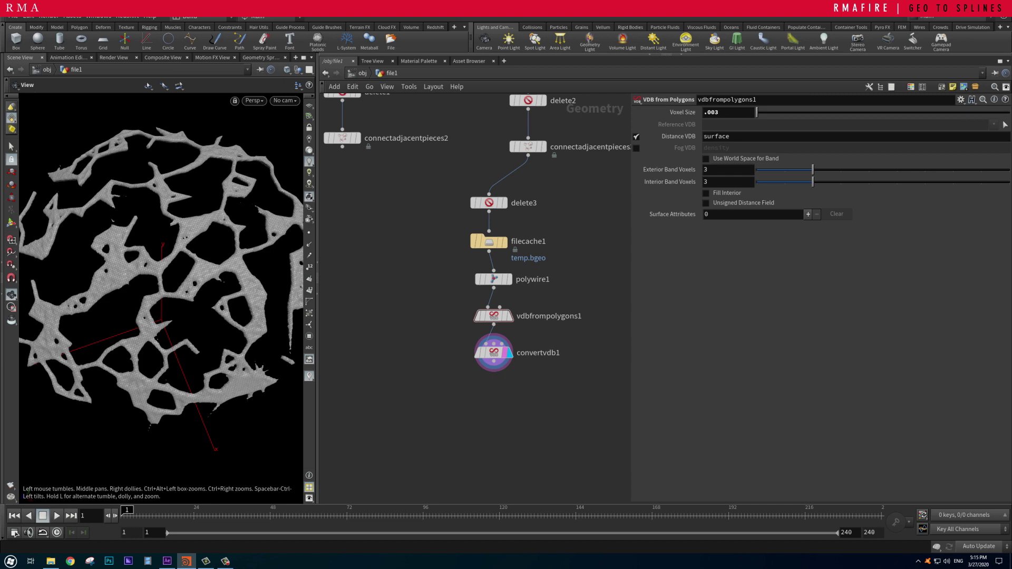
Step: Insert a VDB Smooth SDF node between vdbfrompolygons1 and convertvdb1
key("Tab")
type("vd")
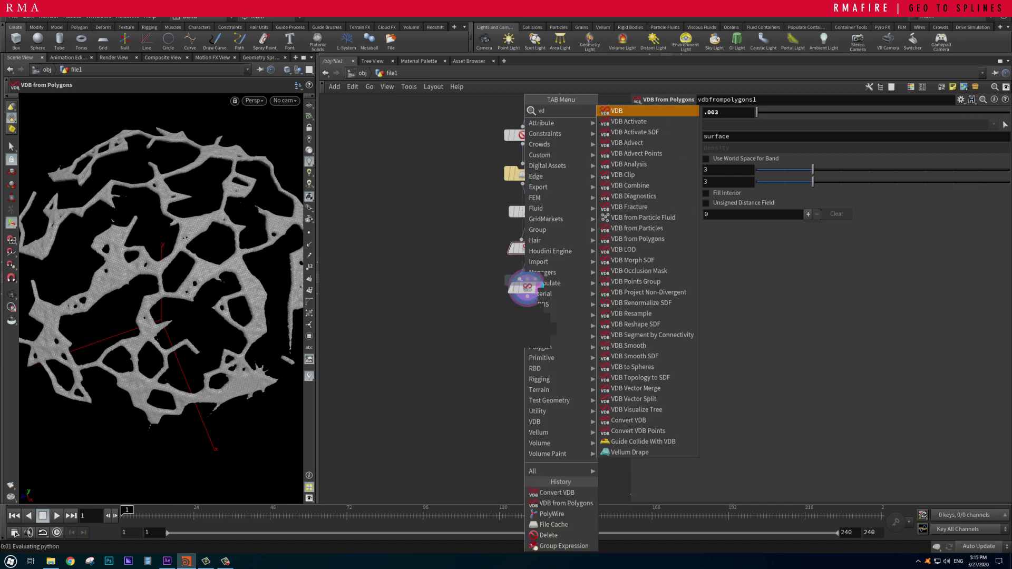
left_click(634, 357)
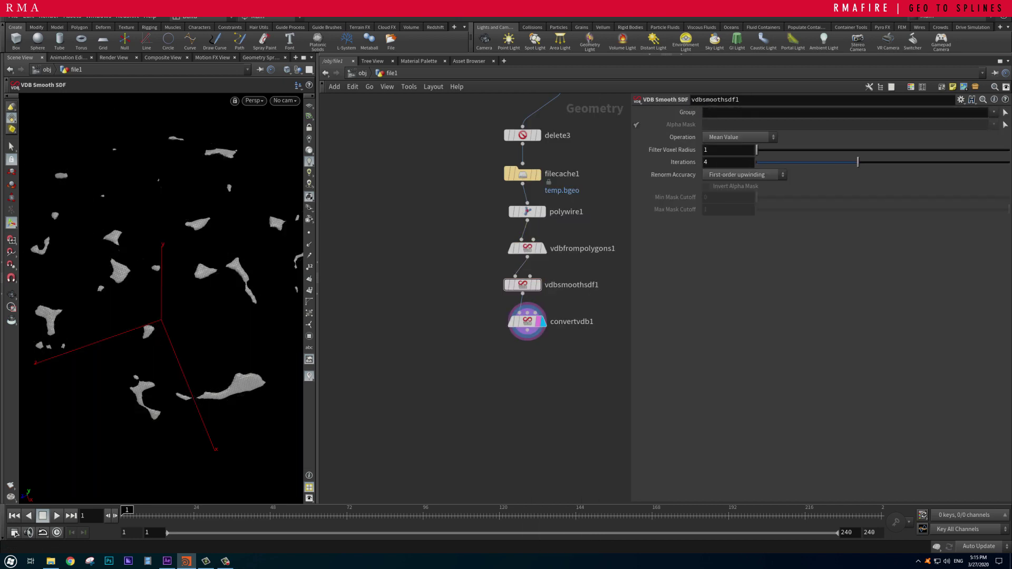
Step: Compare Voxel Size values of .001 and .002 on vdbfrompolygons1, settle on .001 and inspect the smoothed mesh
left_click(527, 248)
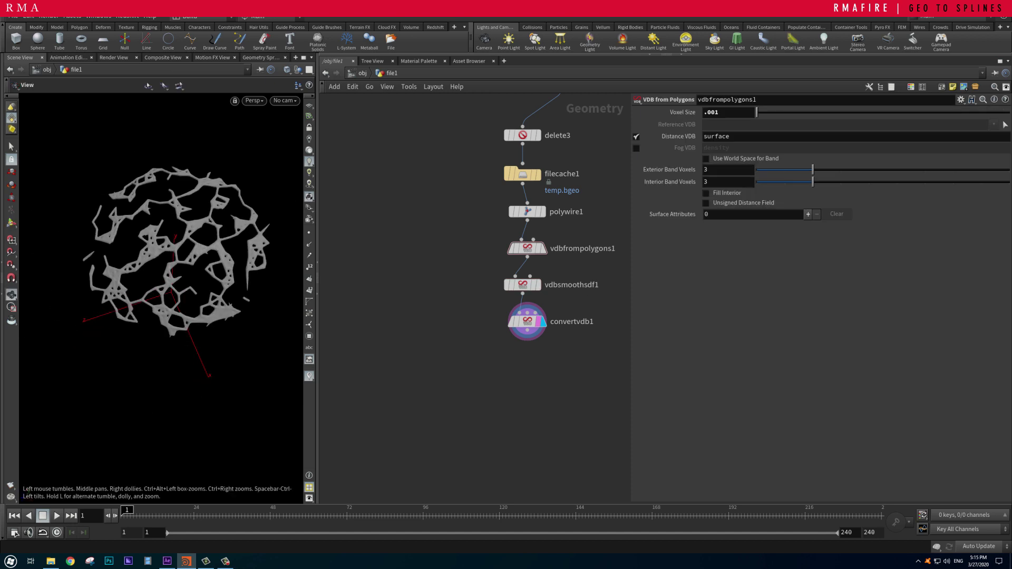
type(".002")
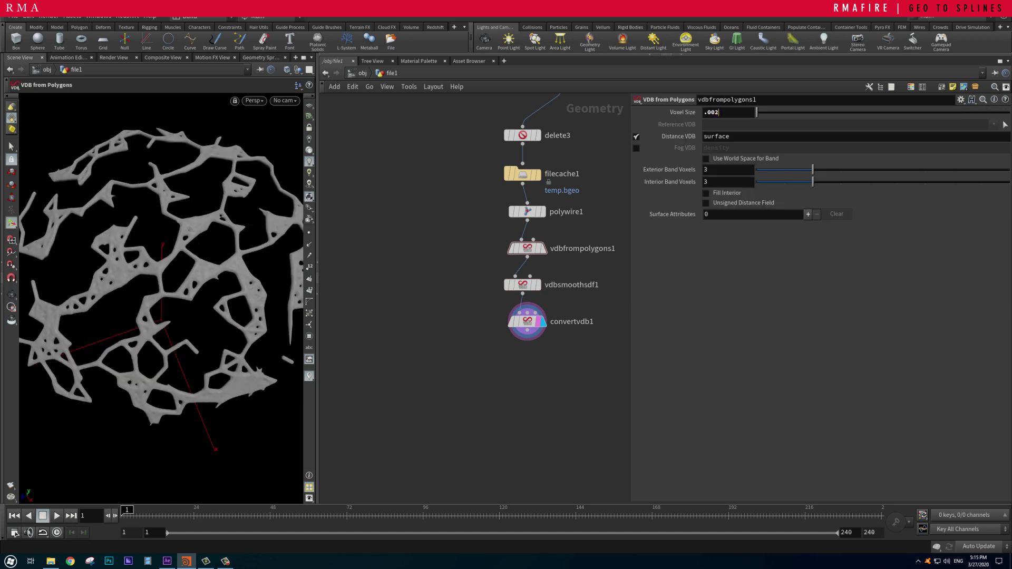
key("BackSpace")
type("2")
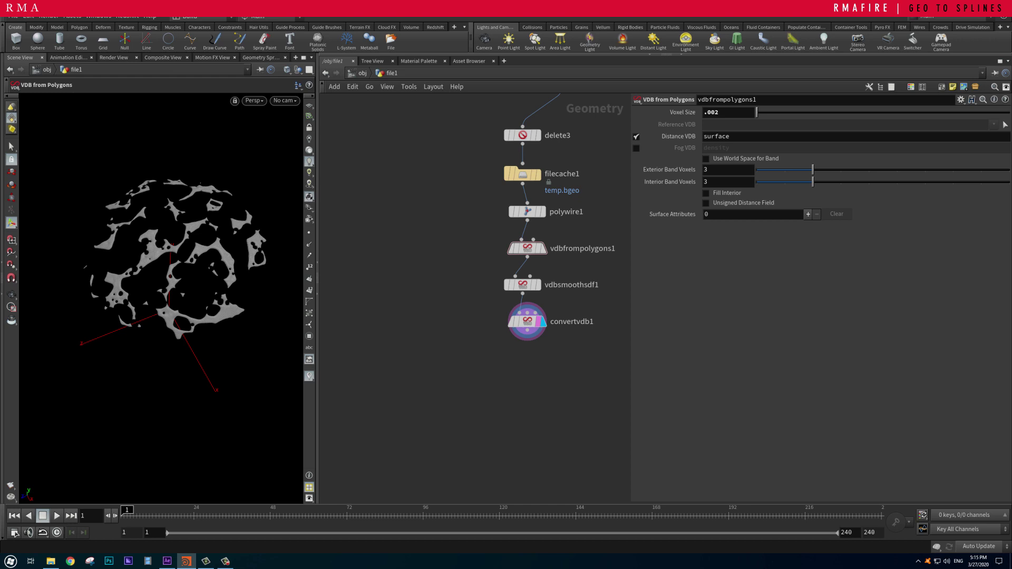
type(".001")
key("Return")
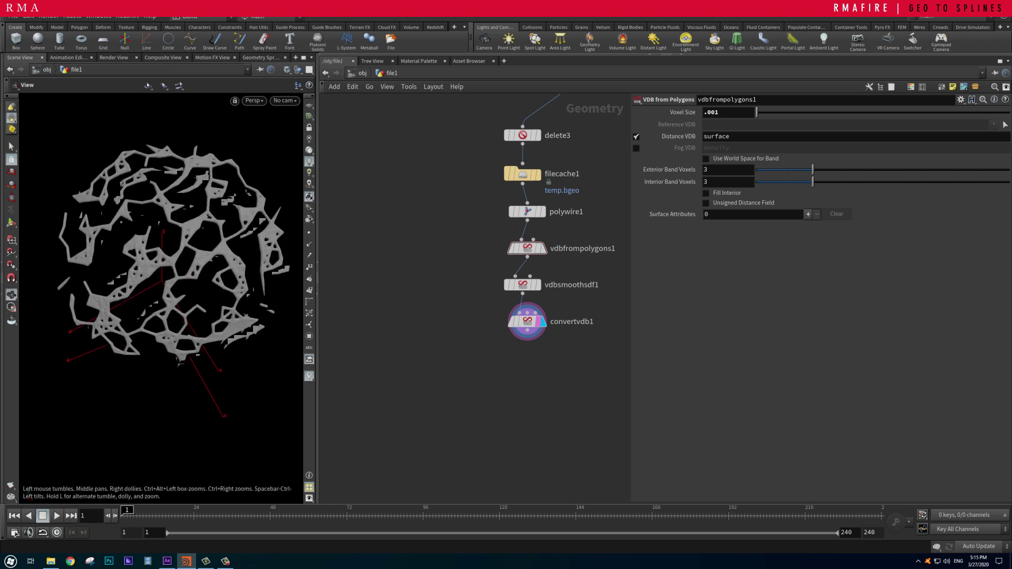
scroll(158, 290, "down", 8)
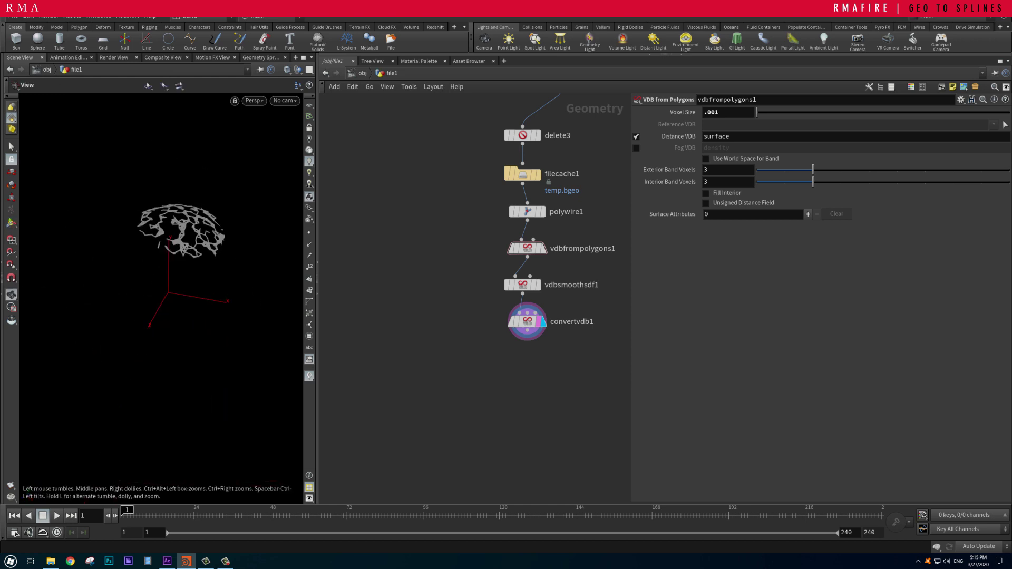
left_click_drag(174, 253, 185, 256)
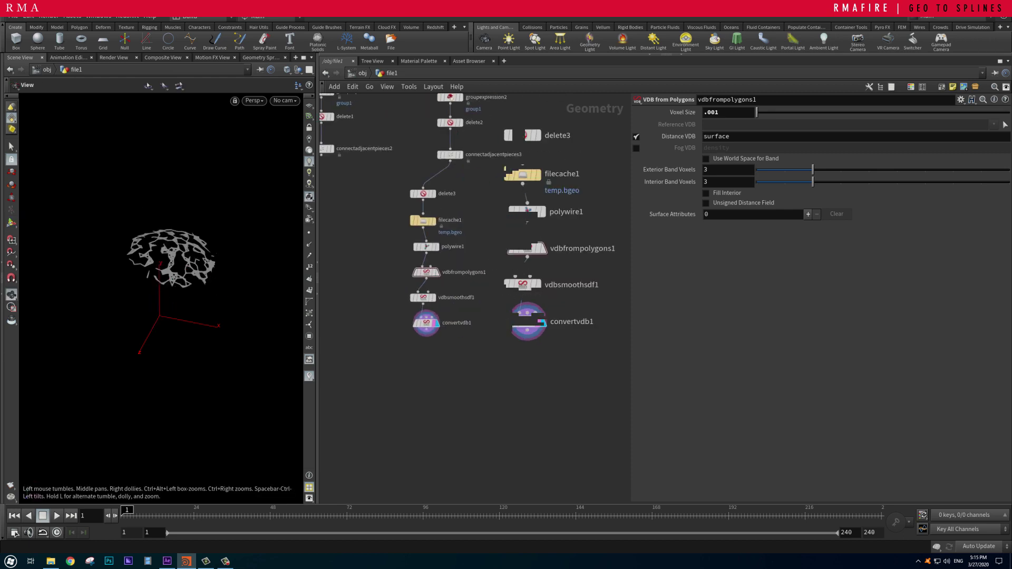
Step: Add a Clip node fed by connectadjacentpieces3 and set its Direction to 0, 0, 1
key("Return")
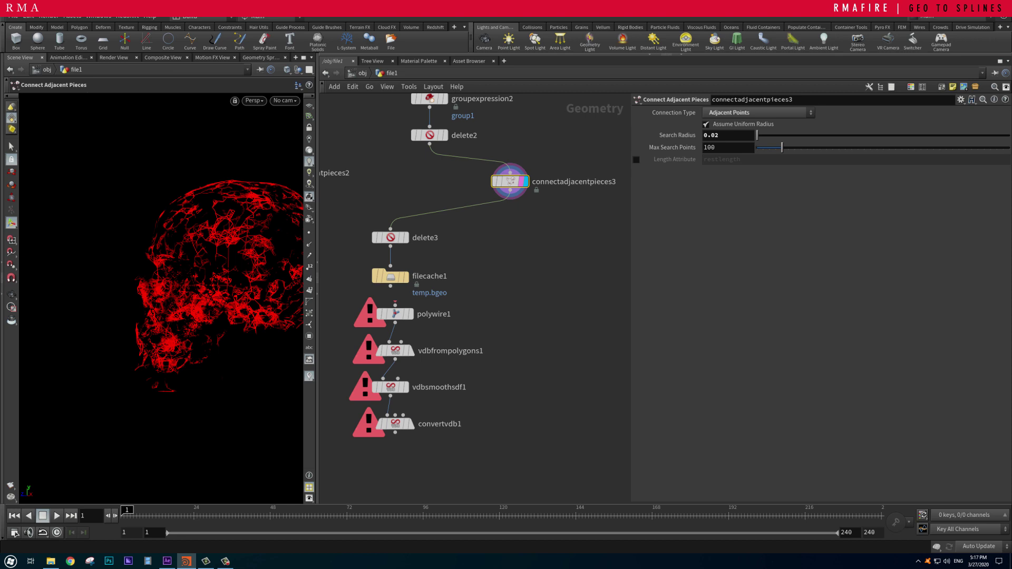
key("Escape")
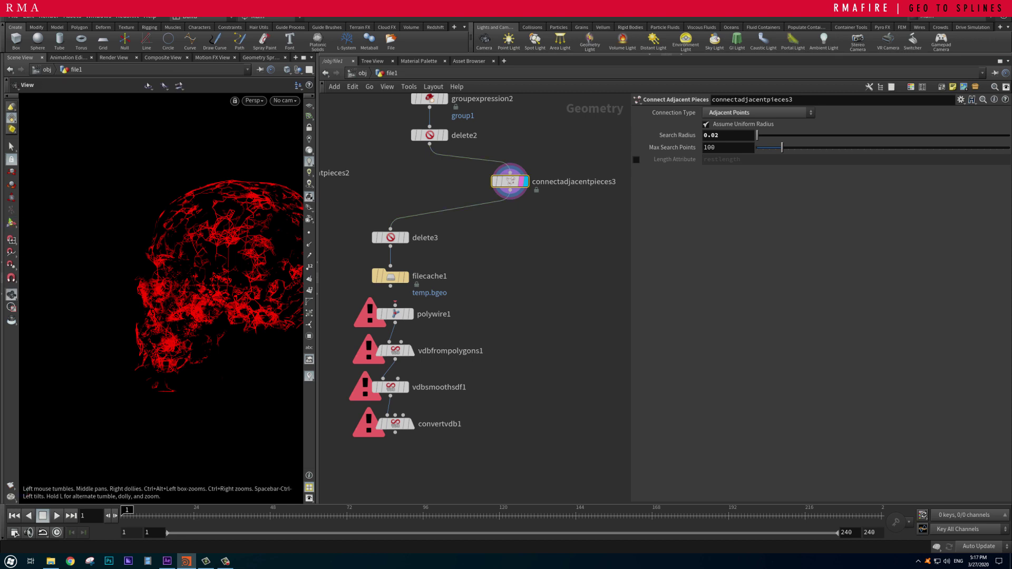
left_click(510, 287)
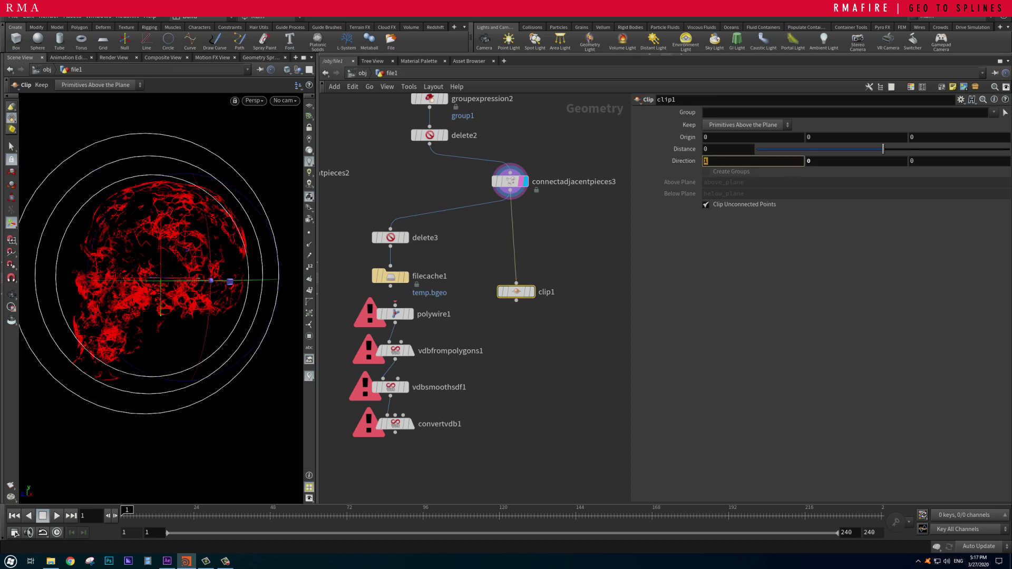
type("0")
key("Tab")
key("Tab")
type("1")
key("Return")
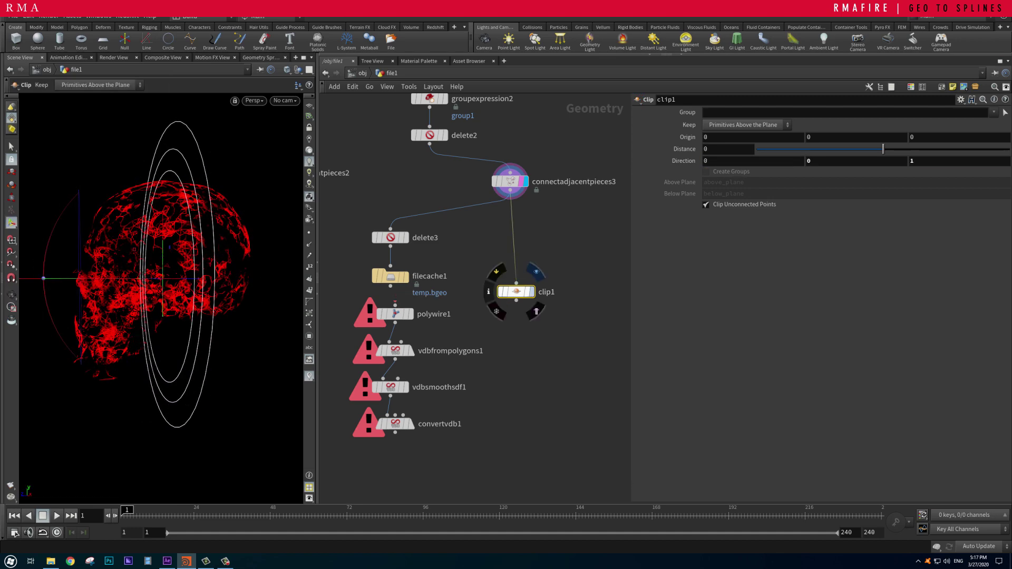
Step: Display clip1 and set its Distance to 0.12 so only the front part of the skull lines is kept
key("Escape")
key("Return")
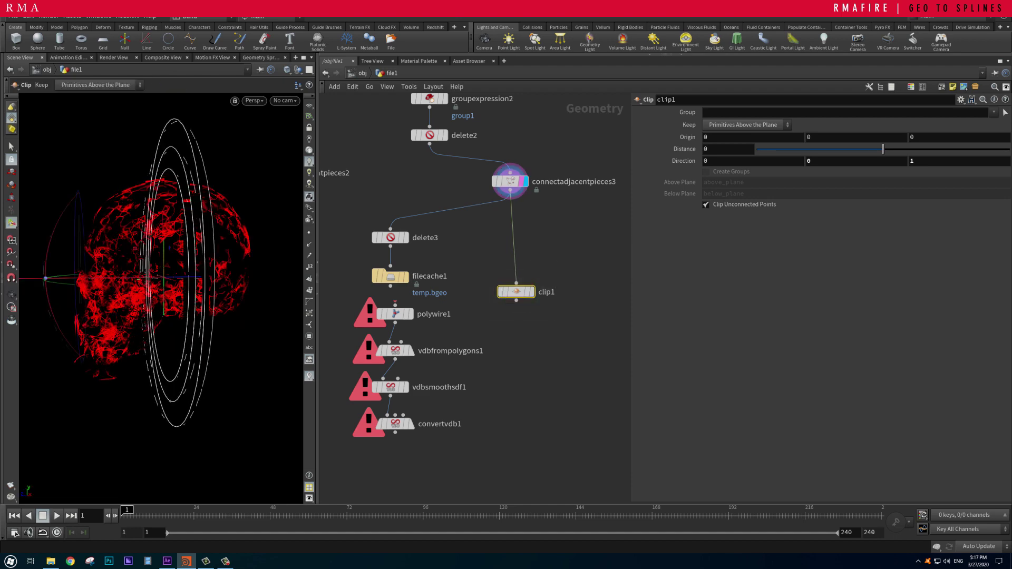
middle_click_drag(740, 150, 774, 168)
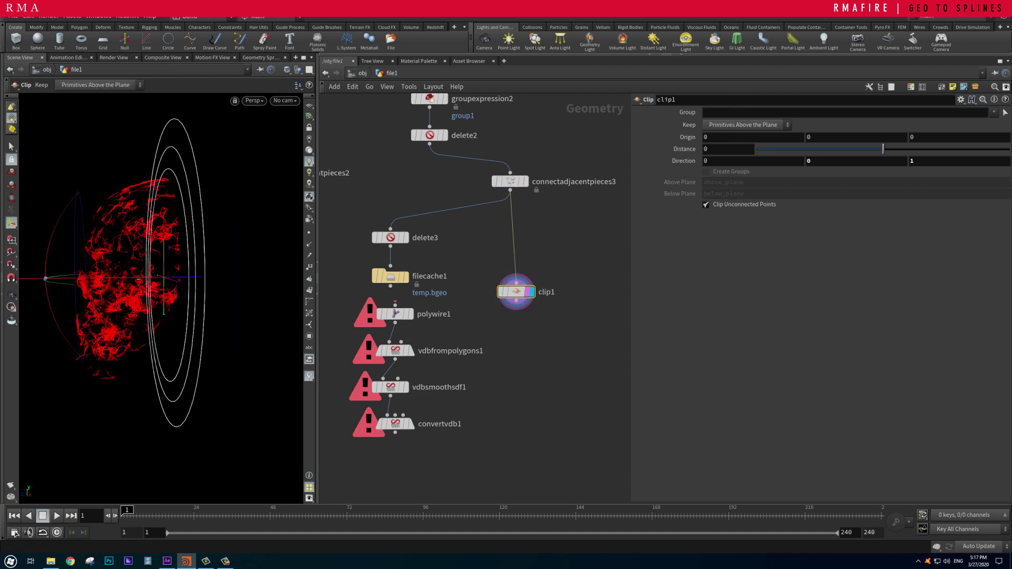
key("Escape")
left_click_drag(159, 263, 232, 269)
key("Return")
Step: Connect clip1's output to polywire1 and display the wire and VDB geometry built from the clipped skull lines
middle_click_drag(475, 369, 479, 316)
left_click(521, 256)
left_click(399, 247)
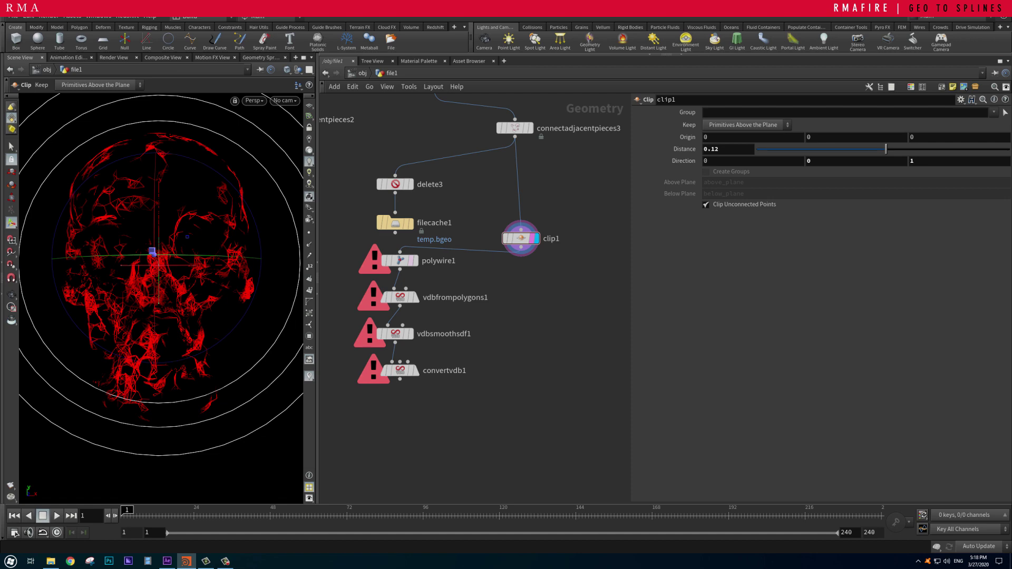
left_click(415, 260)
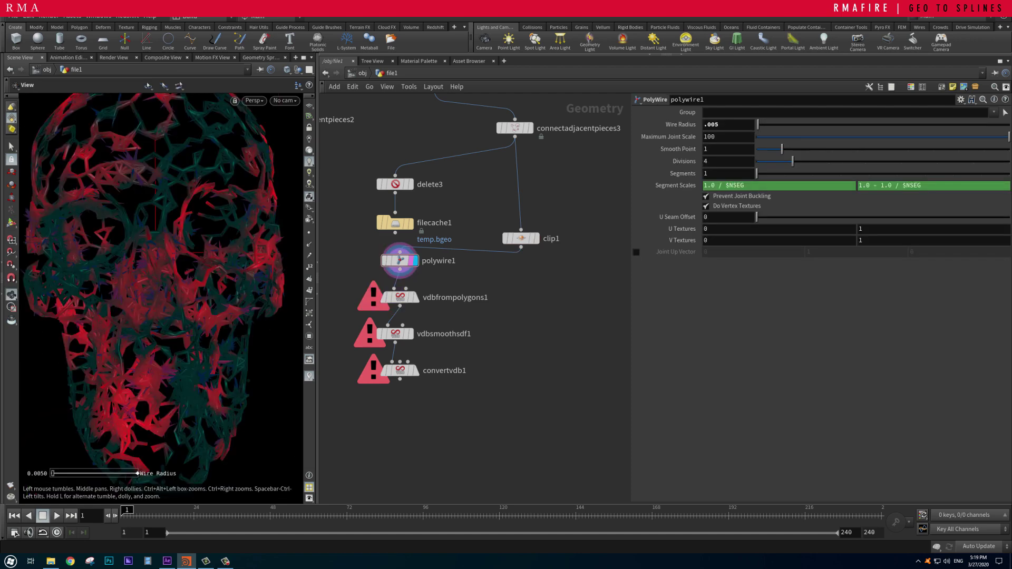
key("r")
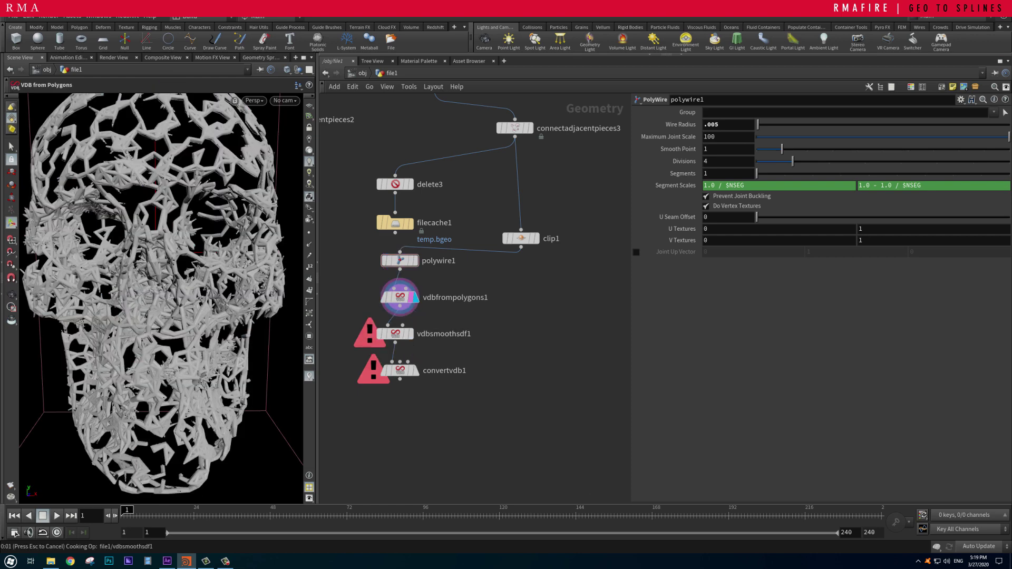
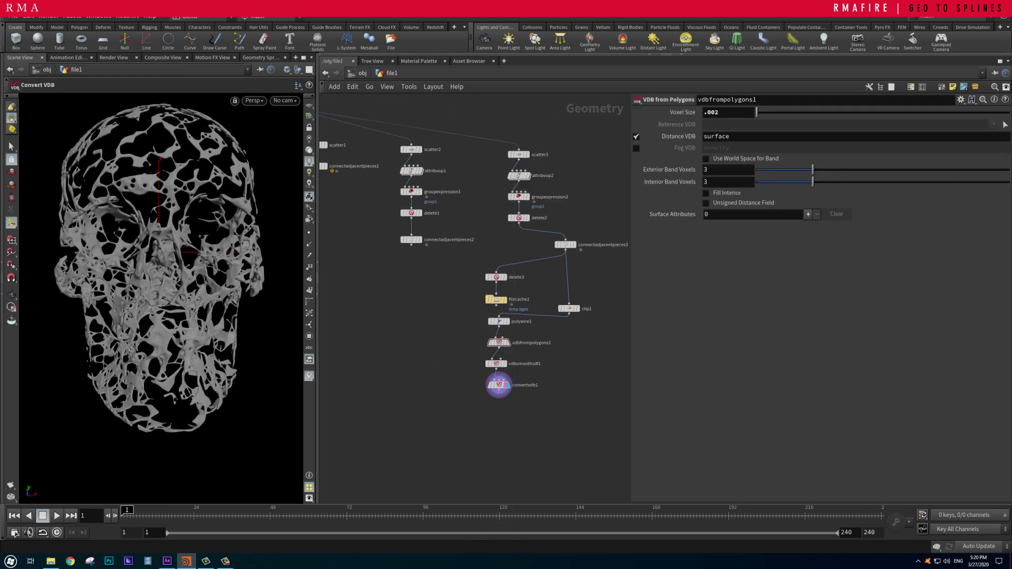
Step: Add a Merge node that combines convertvdb1 with transform1 and display the merged result
key("Tab")
type("merge")
key("Return")
left_click(460, 428)
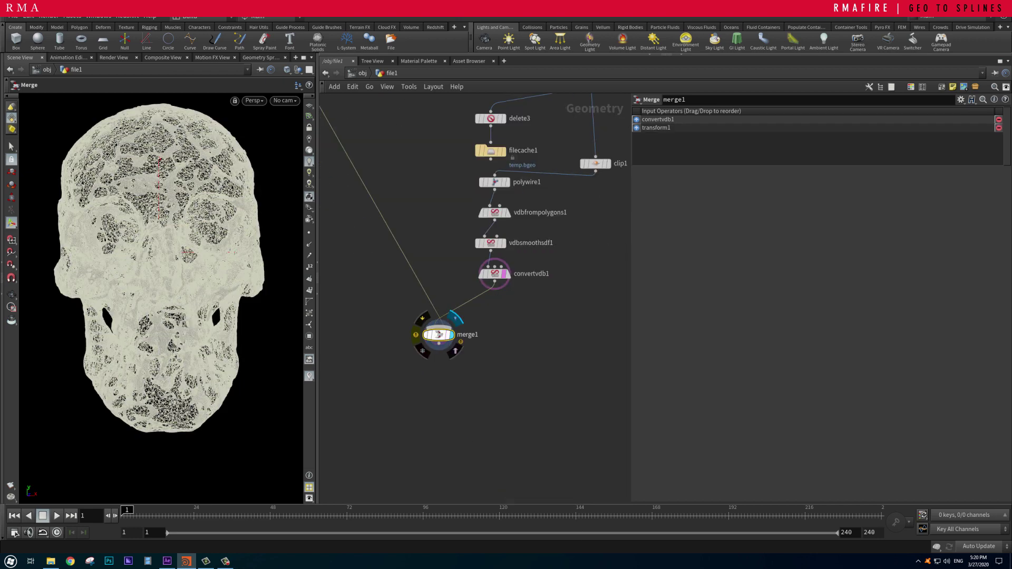
Step: Insert a Color node between convertvdb1 and merge1 and set its color to orange, 0.9, 0.45, 0
scroll(508, 295, "up", 4)
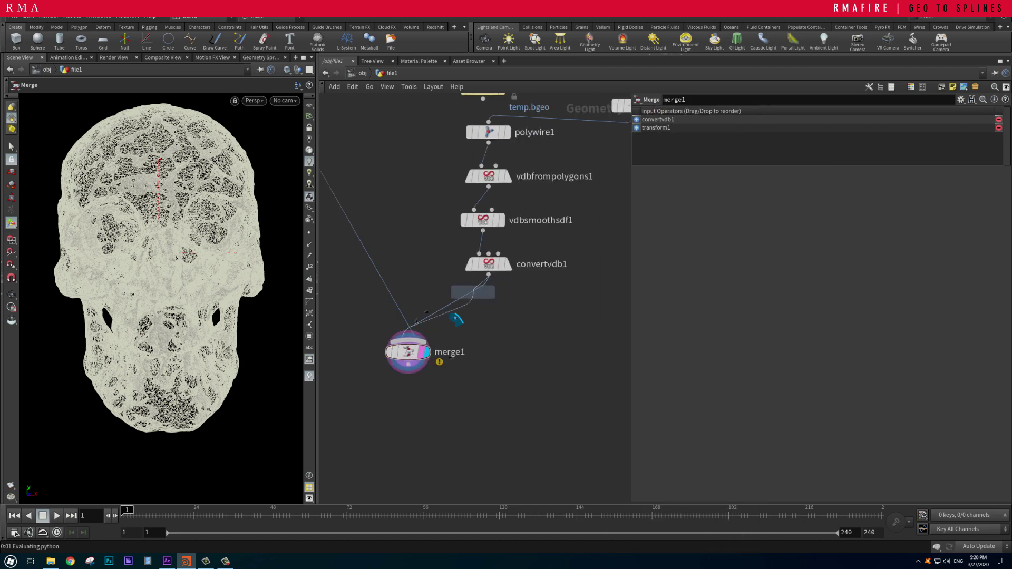
left_click(456, 319)
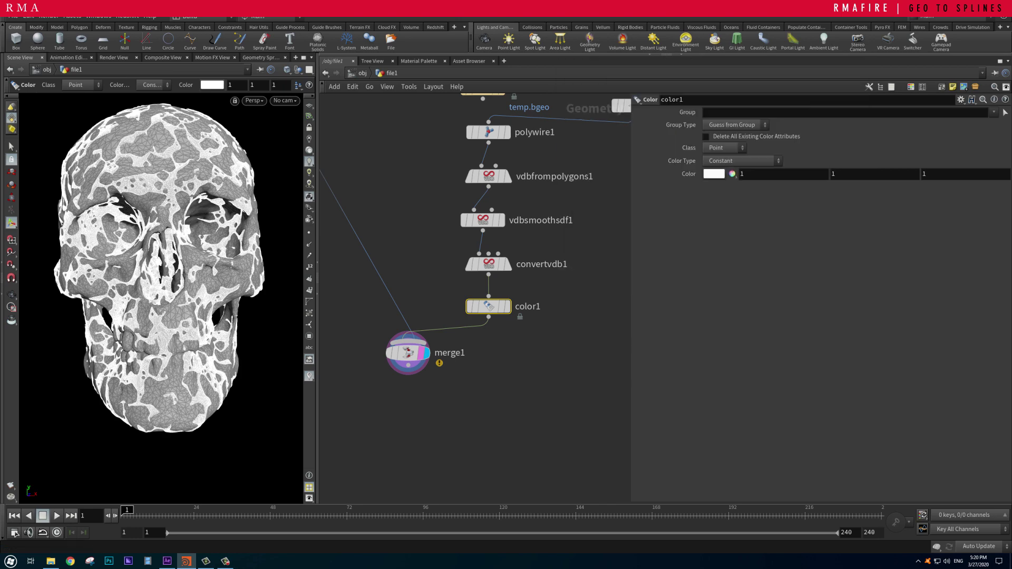
left_click_drag(713, 173, 627, 121)
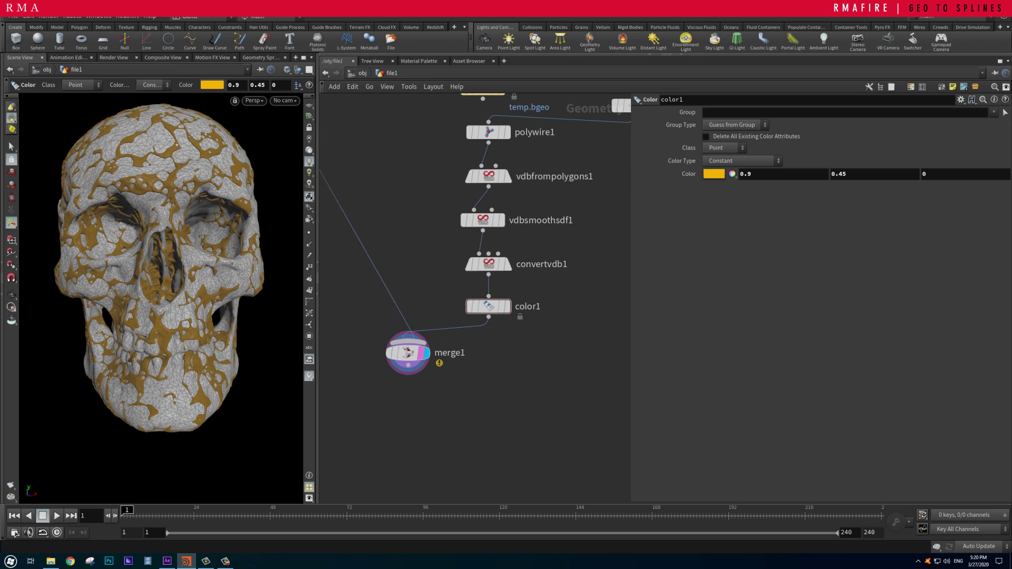
Step: Insert a second Color node between transform1 and merge1 and set its color to red, 0.9, 0, 0
left_click(391, 299)
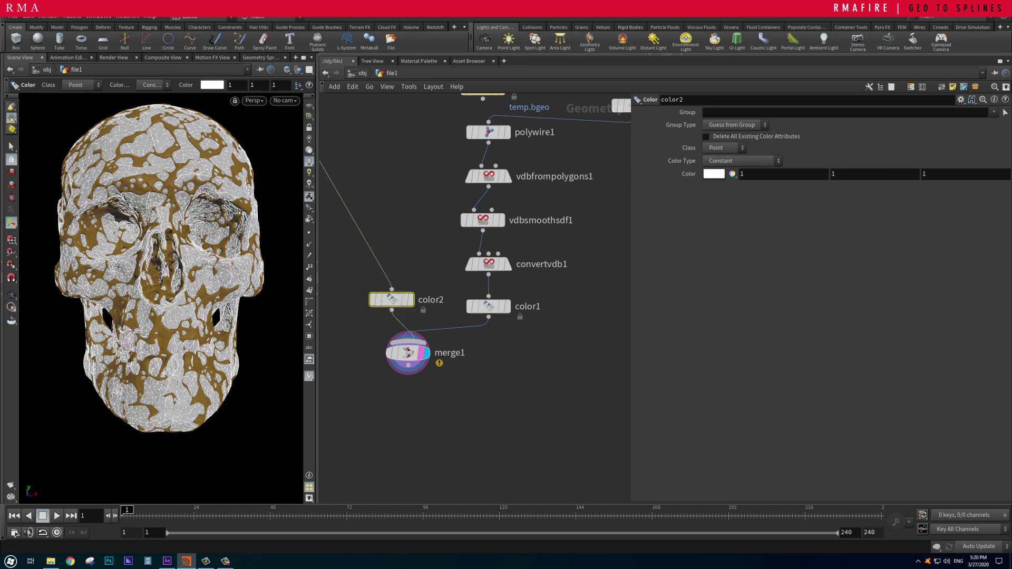
left_click(714, 173)
left_click(680, 99)
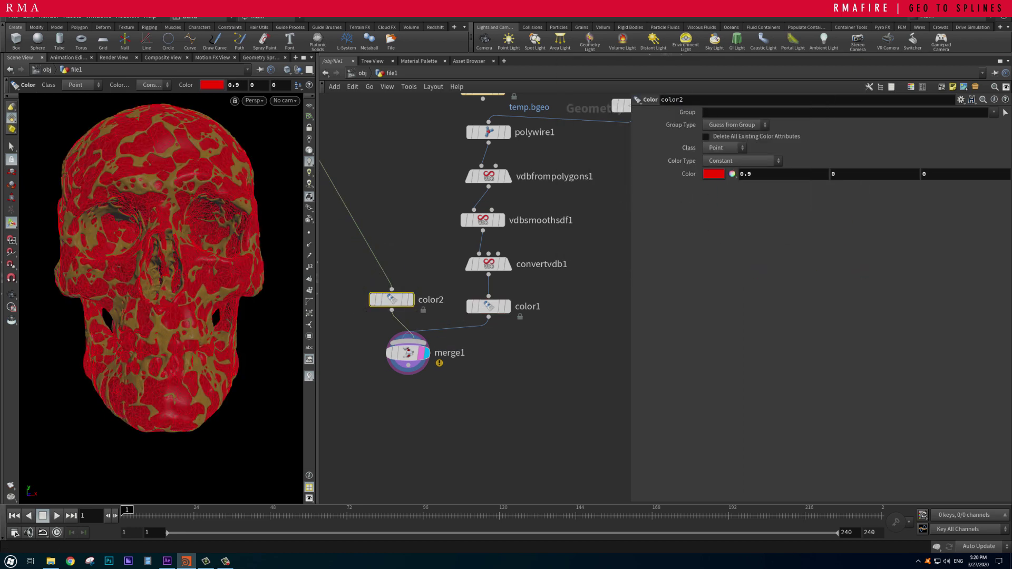
Step: Examine the merged two-color skull from several angles, review the node network, and display color1's wire mesh alone
key("Escape")
scroll(158, 295, "up", 5)
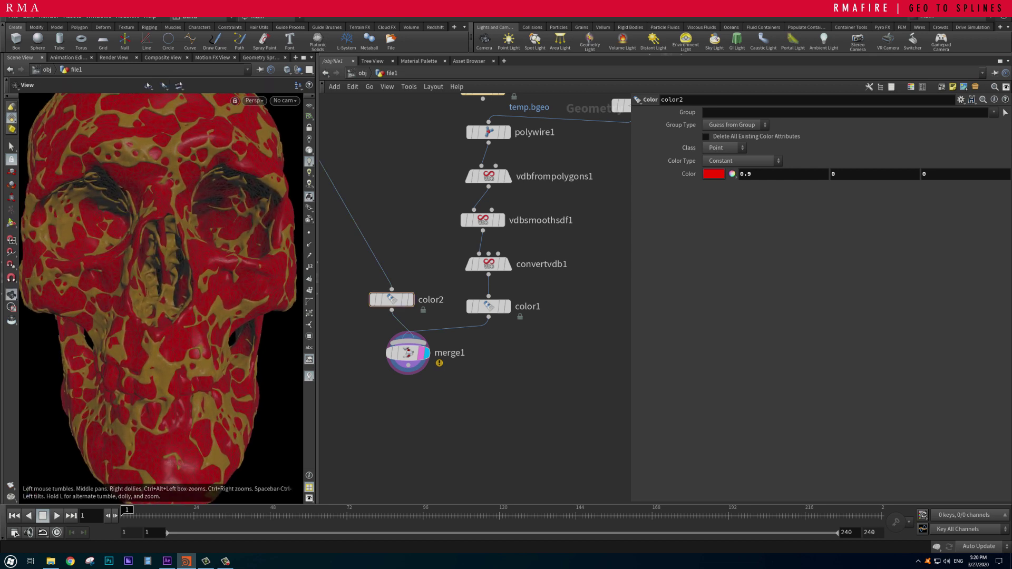
left_click_drag(158, 295, 177, 344)
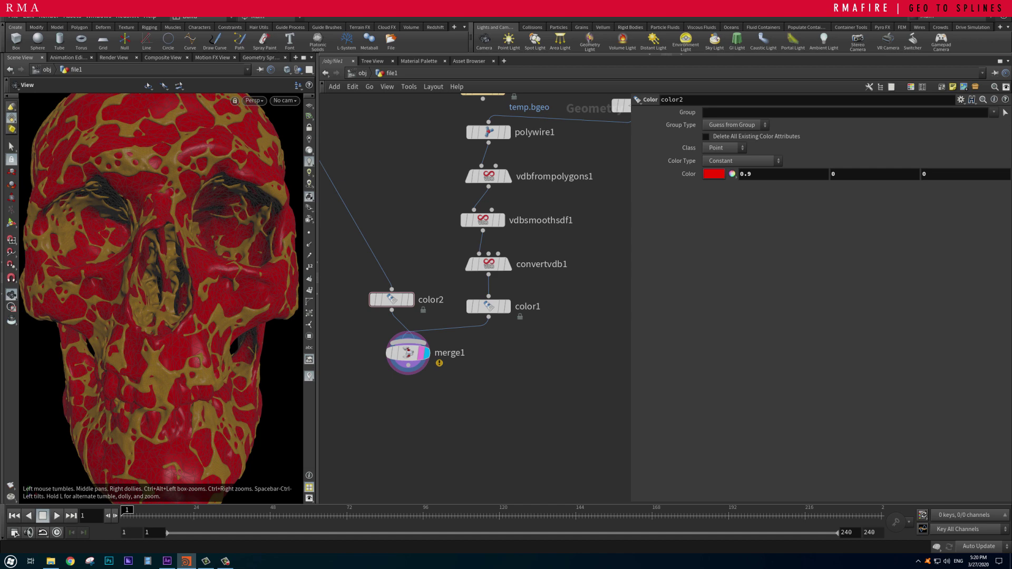
key("Return")
middle_click_drag(474, 263, 387, 414)
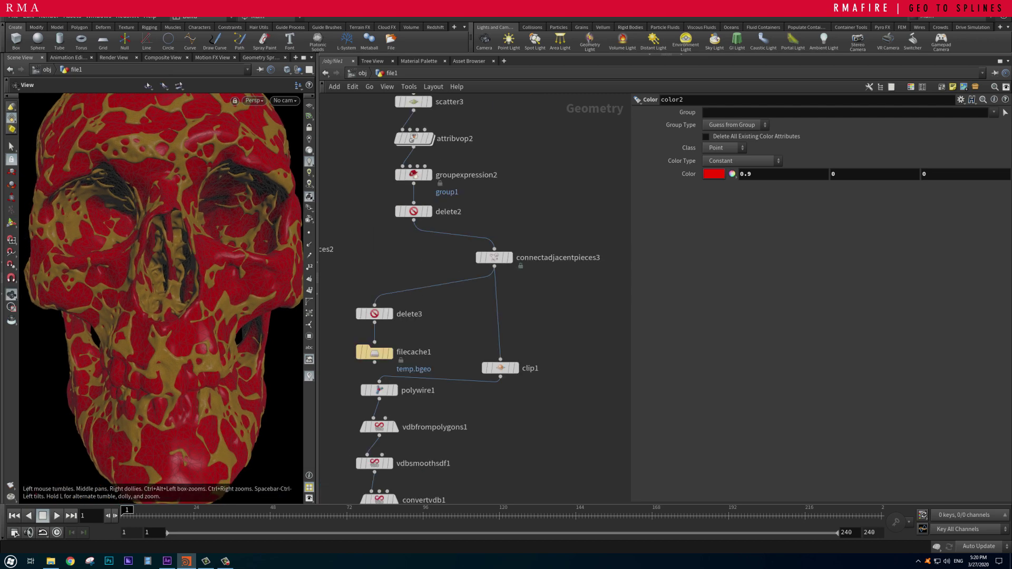
left_click_drag(158, 295, 227, 290)
scroll(227, 290, "down", 5)
mouse_move(380, 475)
middle_mouse_down()
mouse_move(487, 296)
mouse_move(379, 495)
middle_mouse_up()
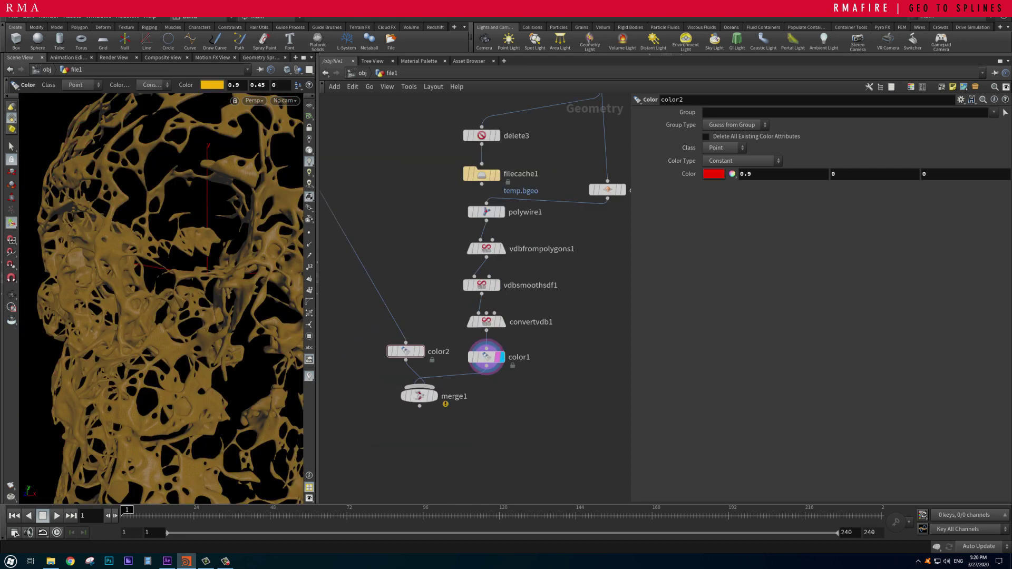